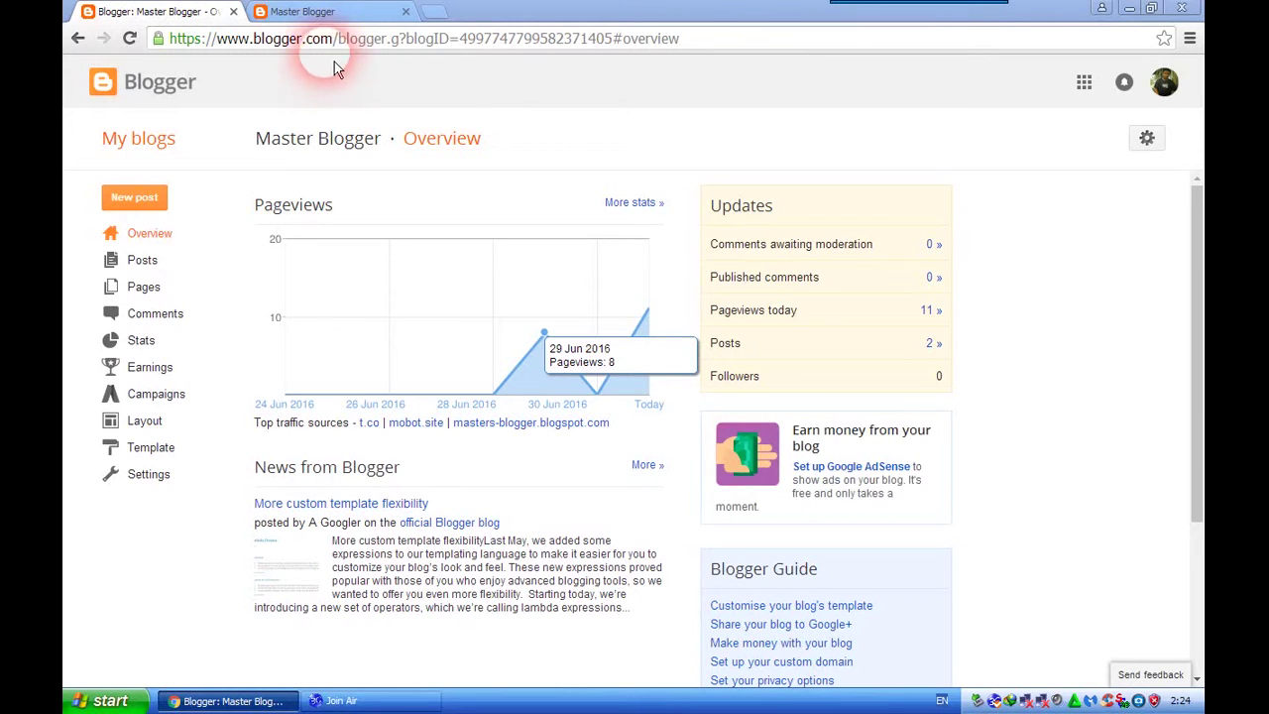
Show the published Master Blogger blog and check whether its address uses HTTPS
click(335, 12)
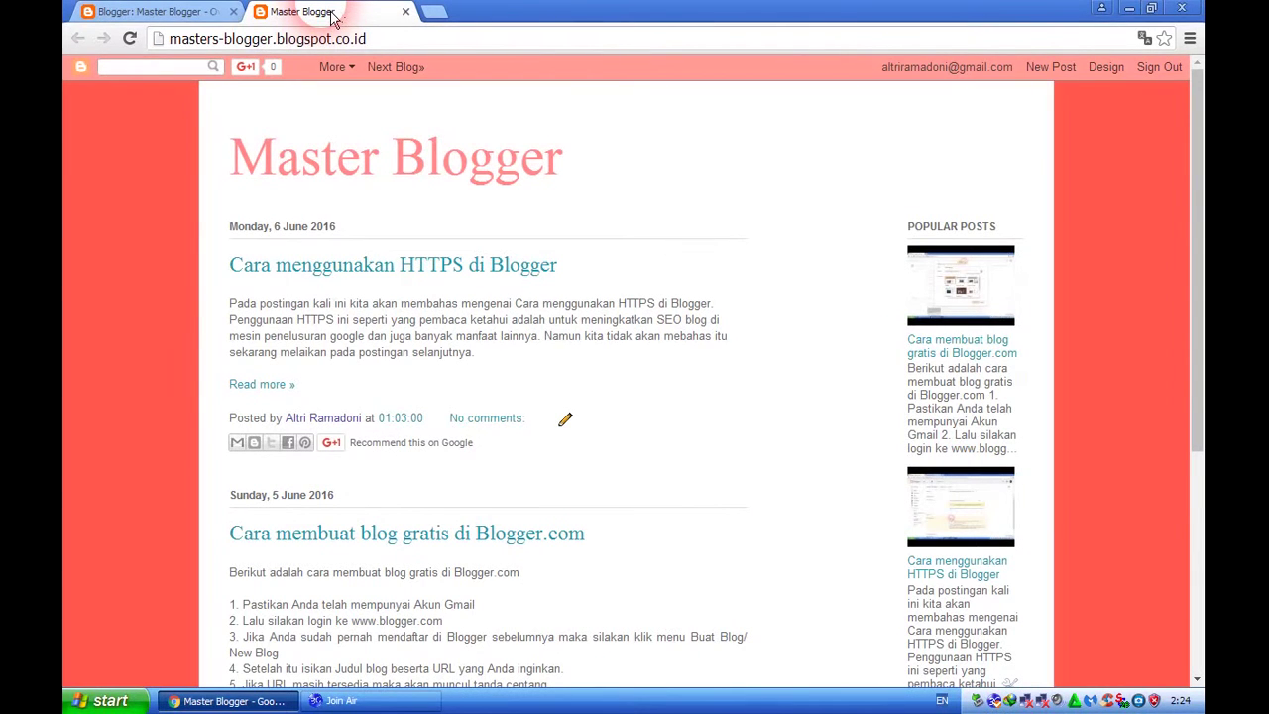
click(173, 40)
click(171, 39)
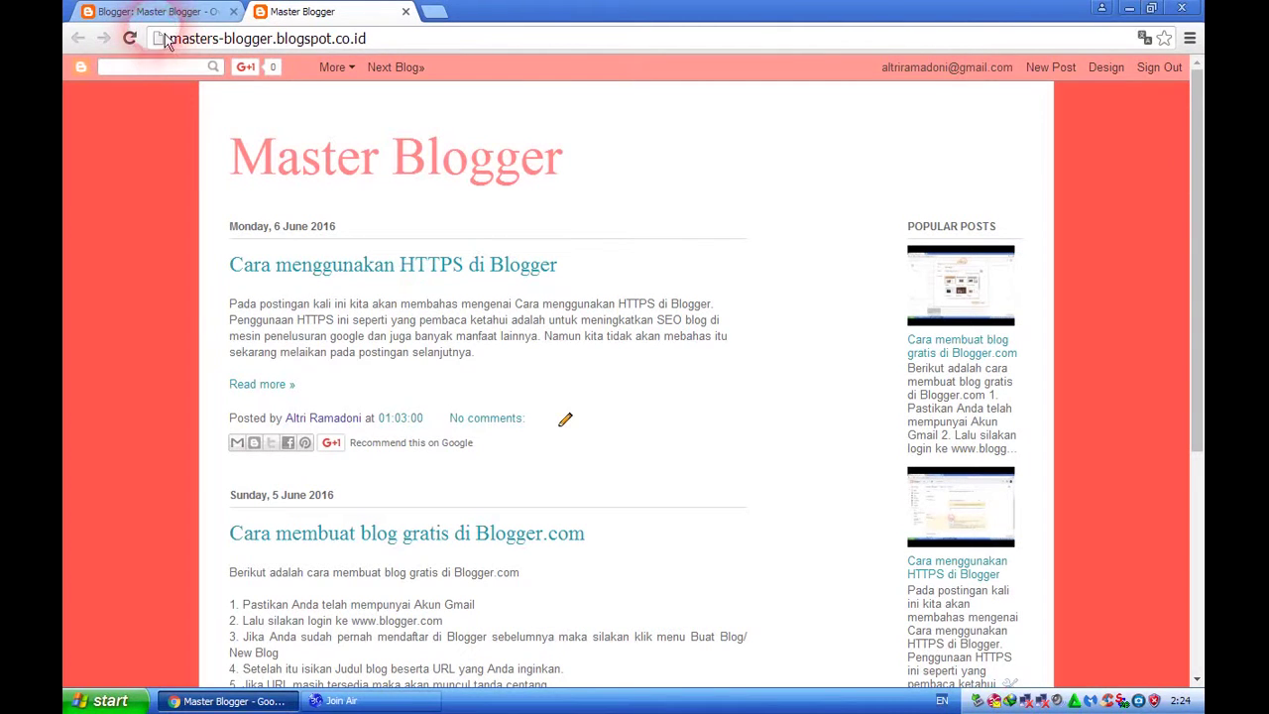
Set HTTPS redirect to Yes in the basic settings of the Master Blogger blog
click(174, 11)
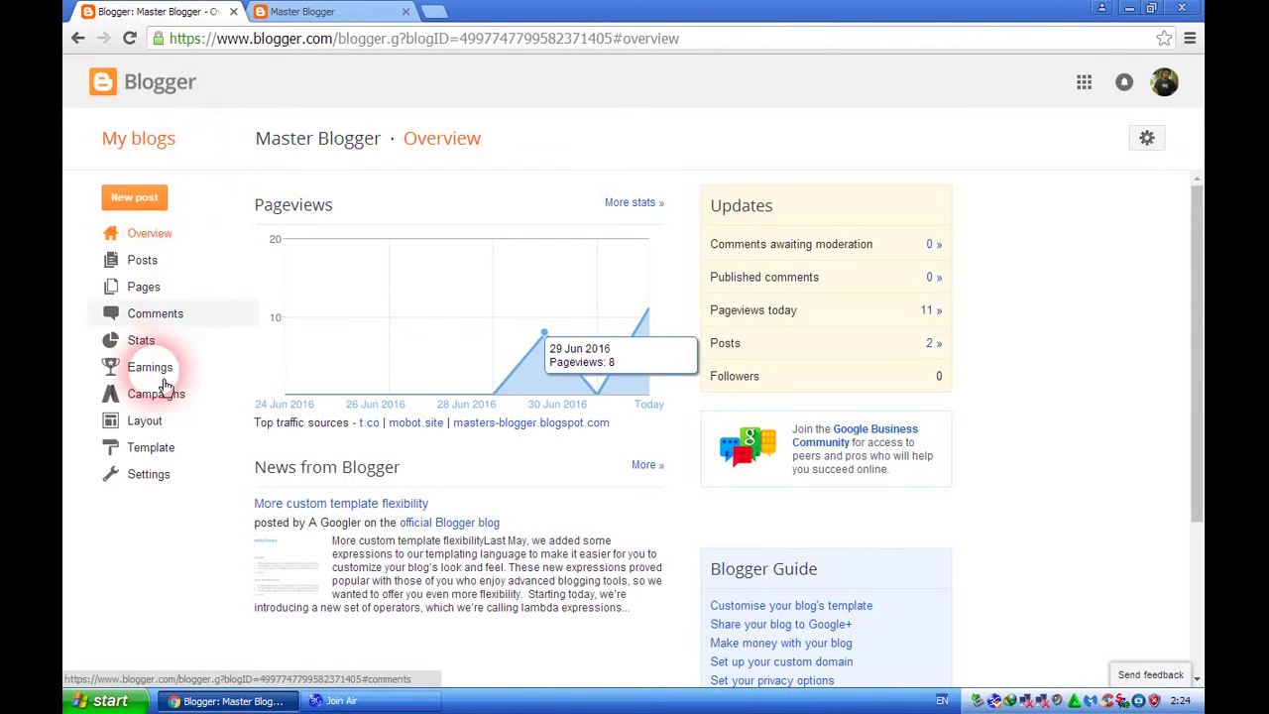
click(149, 475)
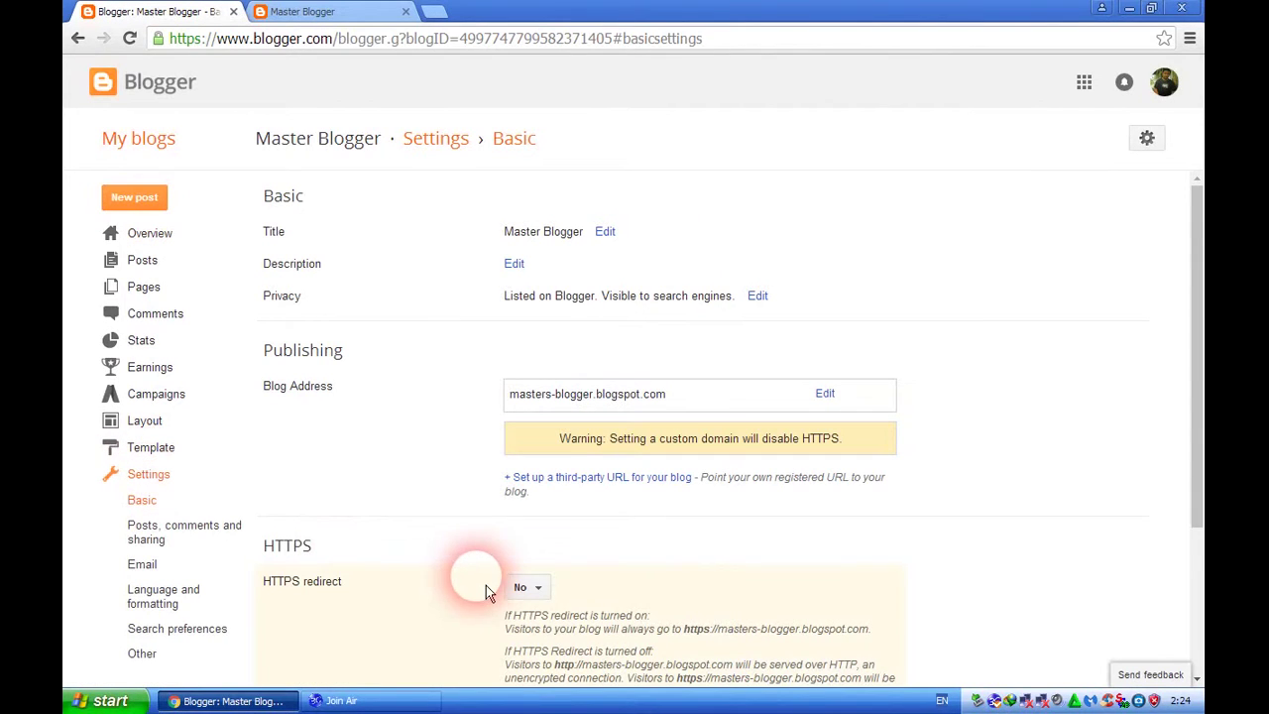
click(519, 589)
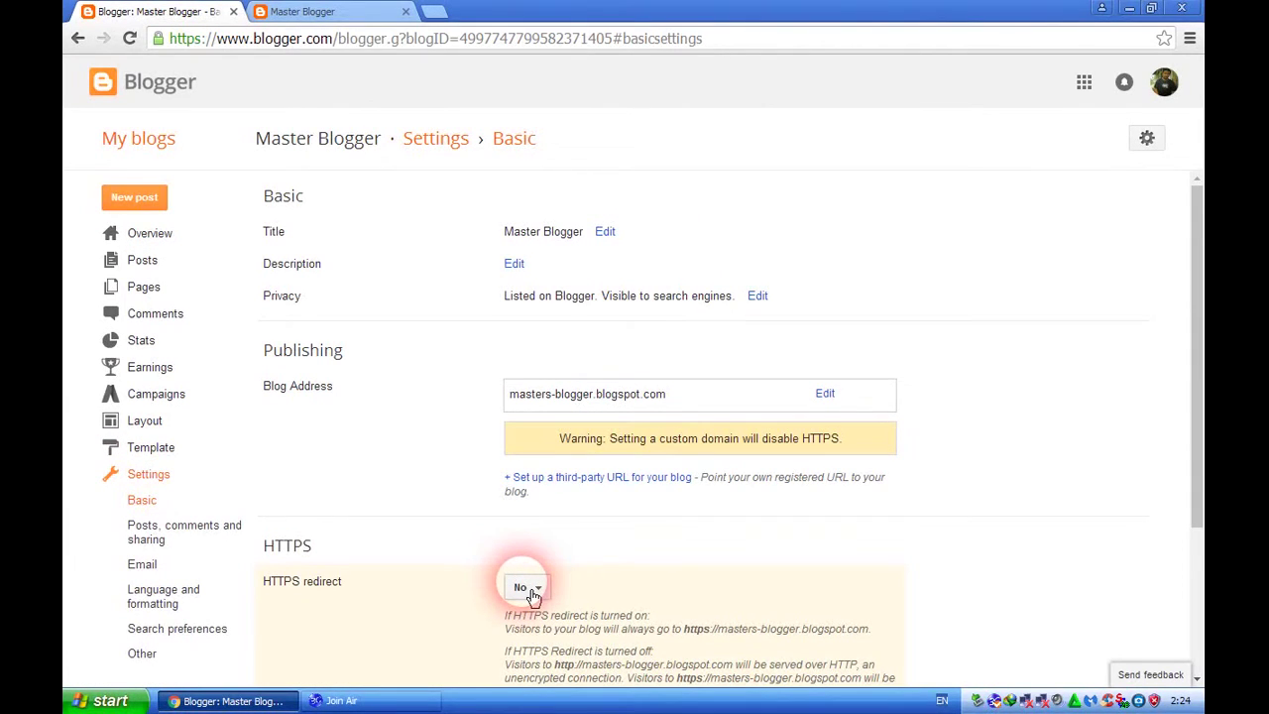
click(530, 592)
click(529, 616)
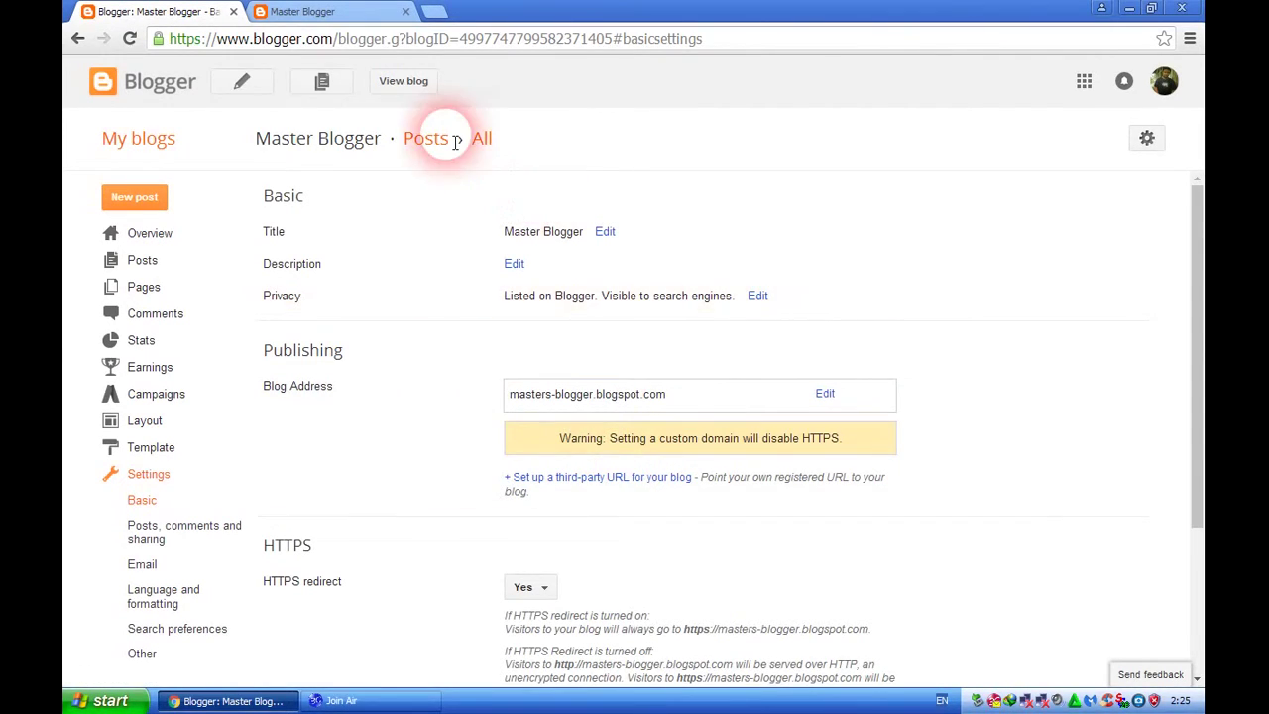
View the blog again and compare its address with the previously loaded page to check for HTTPS
click(416, 89)
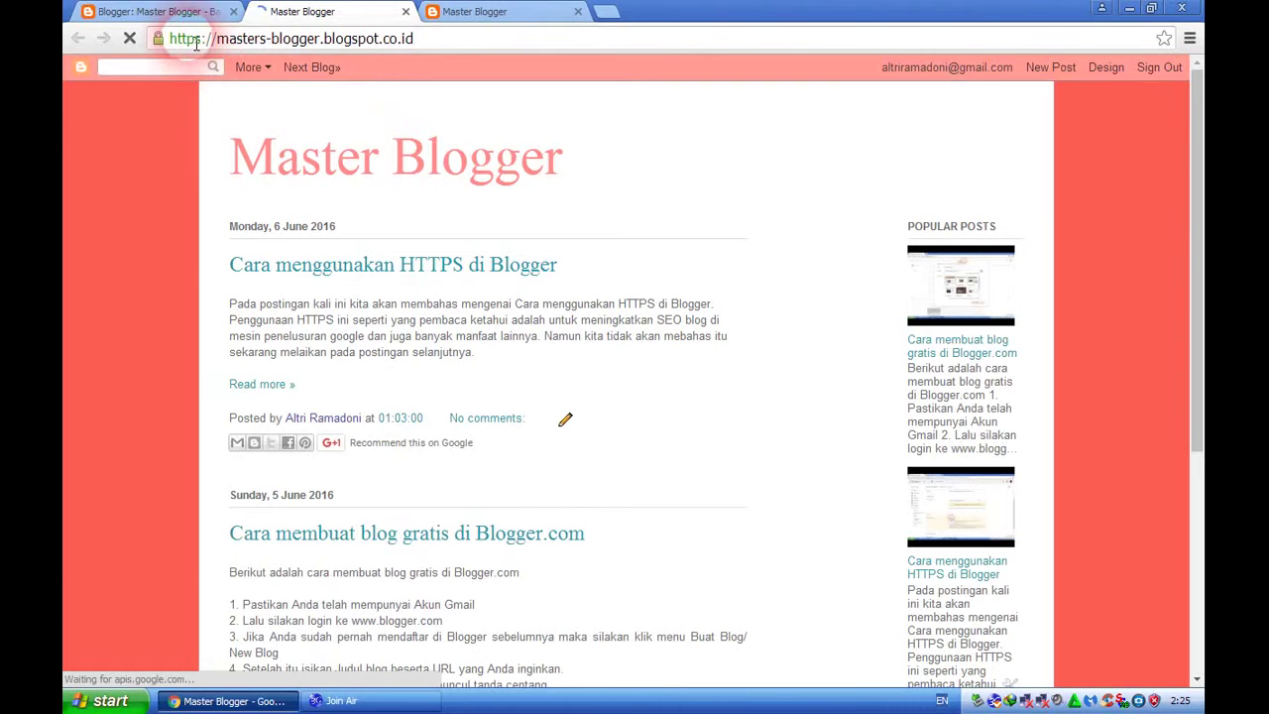
click(454, 11)
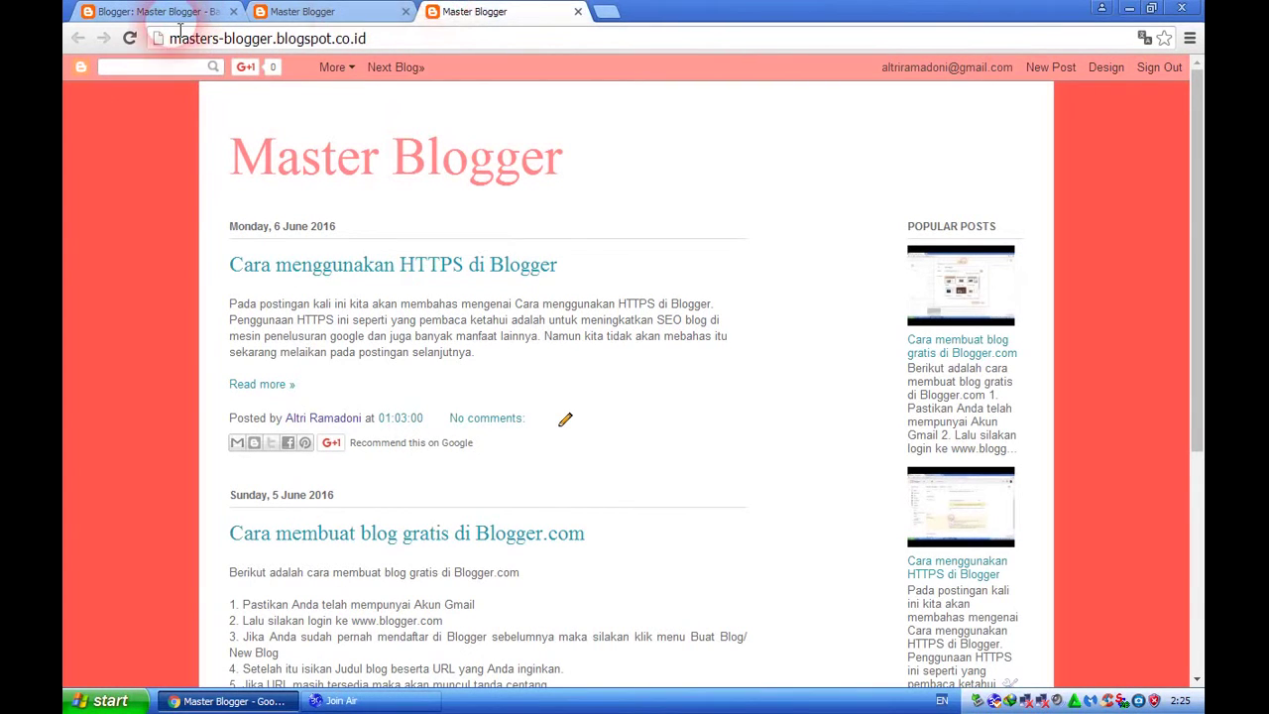
click(298, 12)
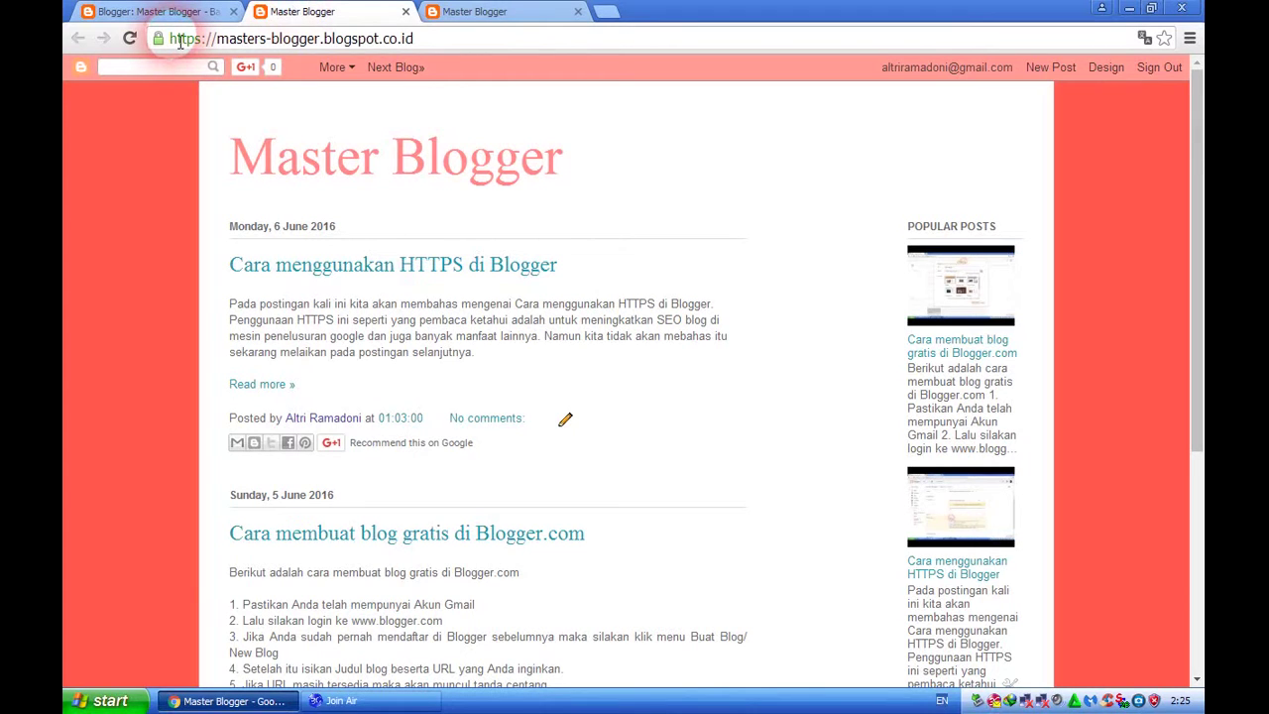
click(180, 41)
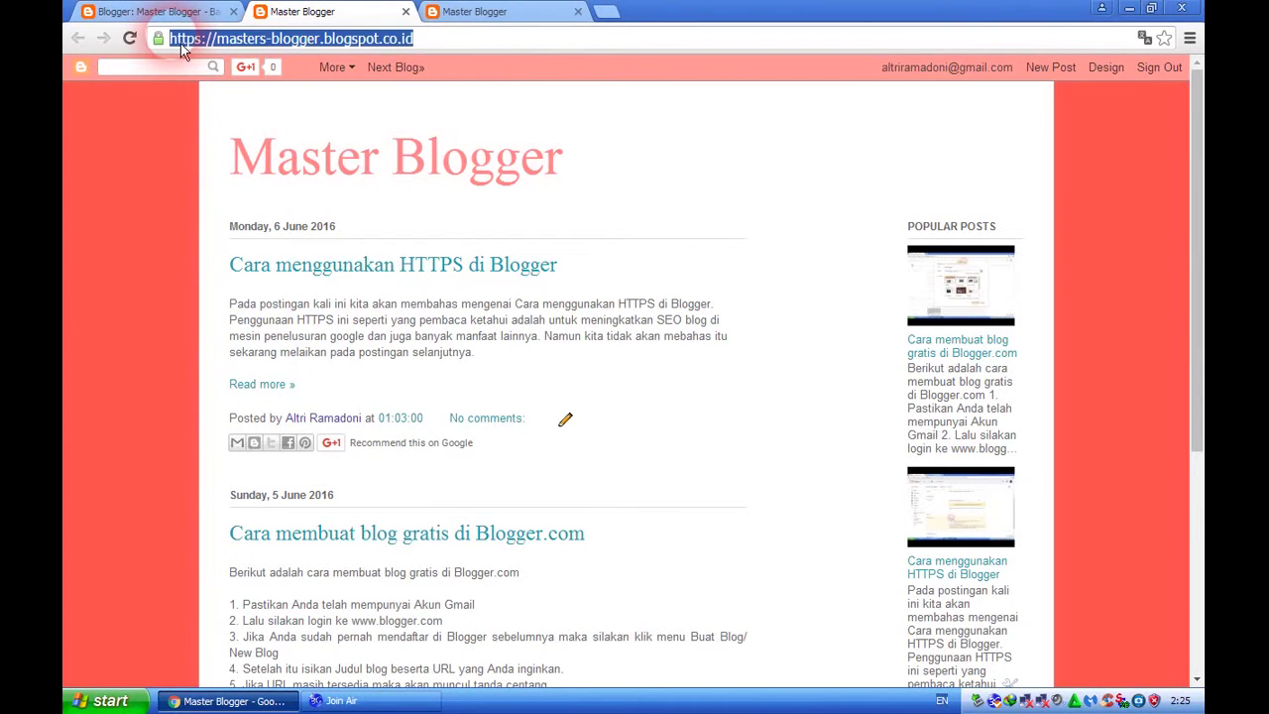
click(180, 41)
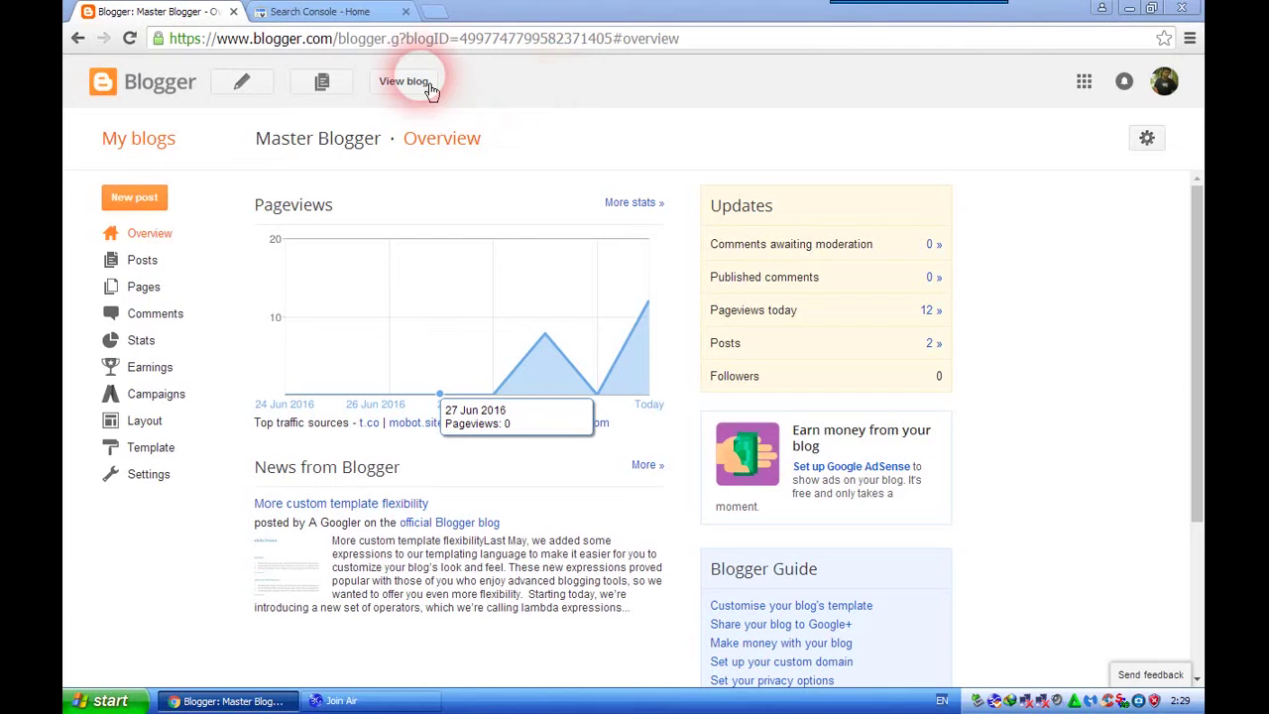
click(365, 14)
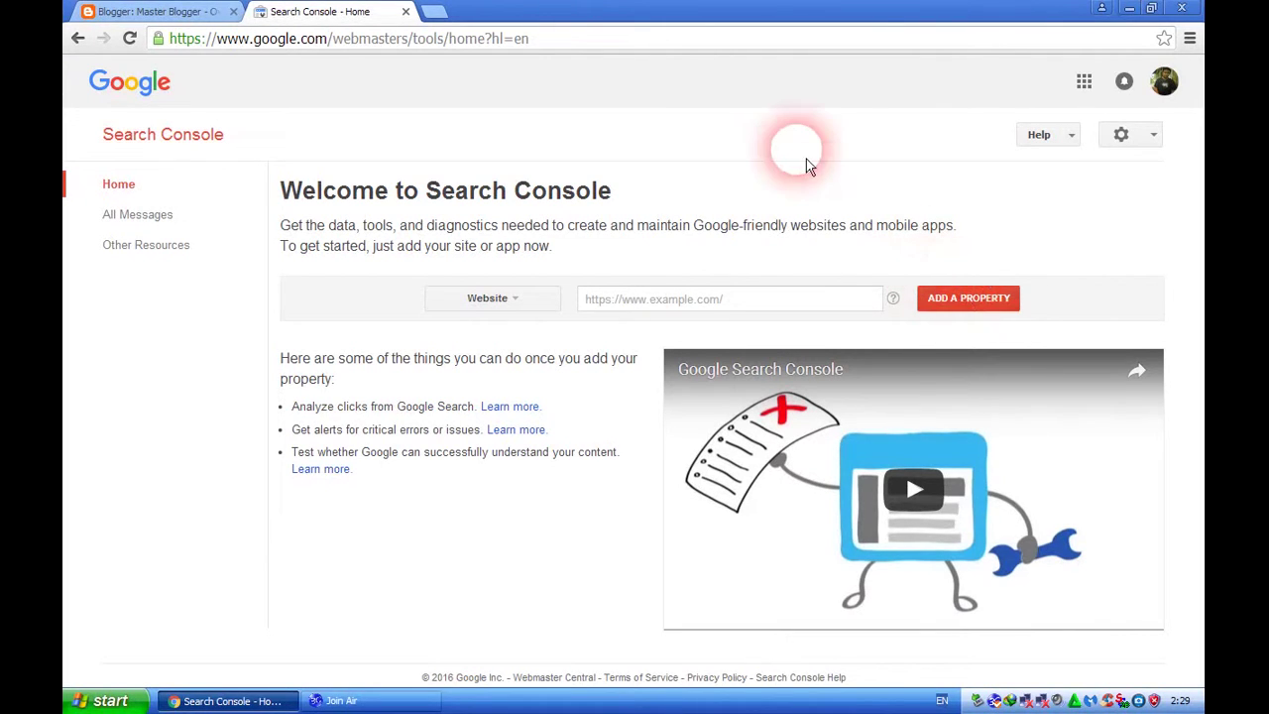
click(178, 11)
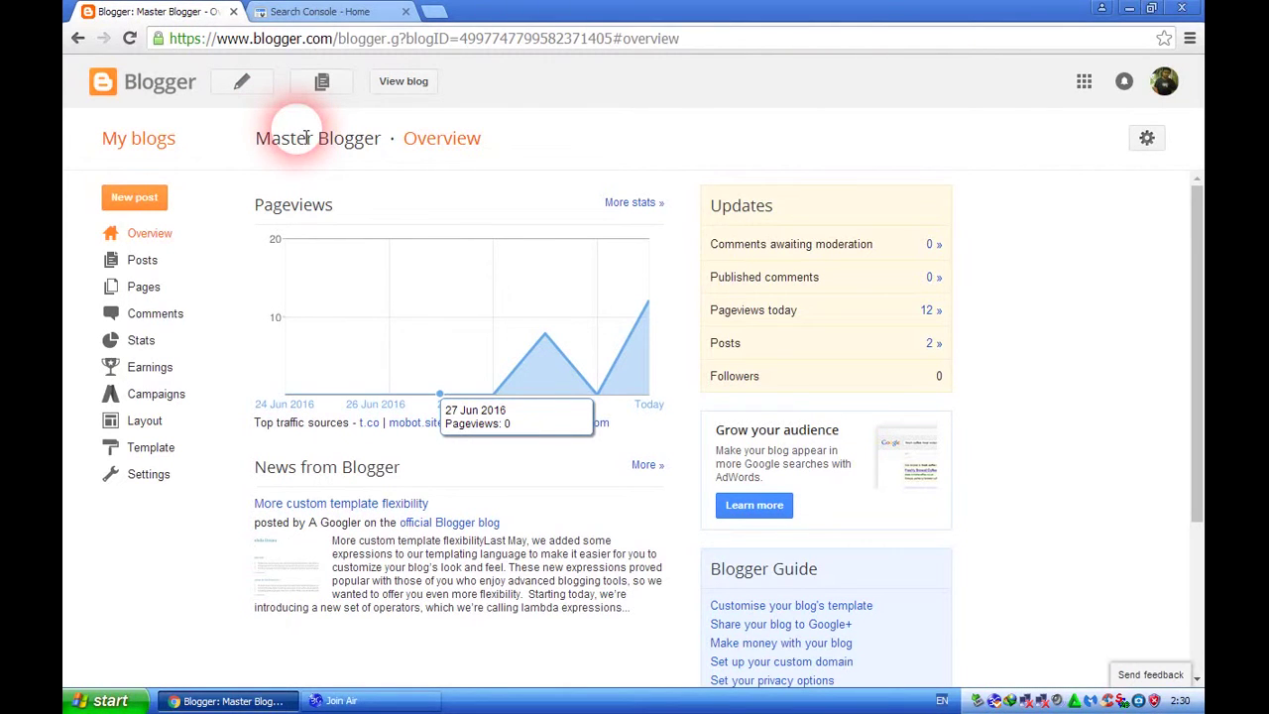
click(310, 11)
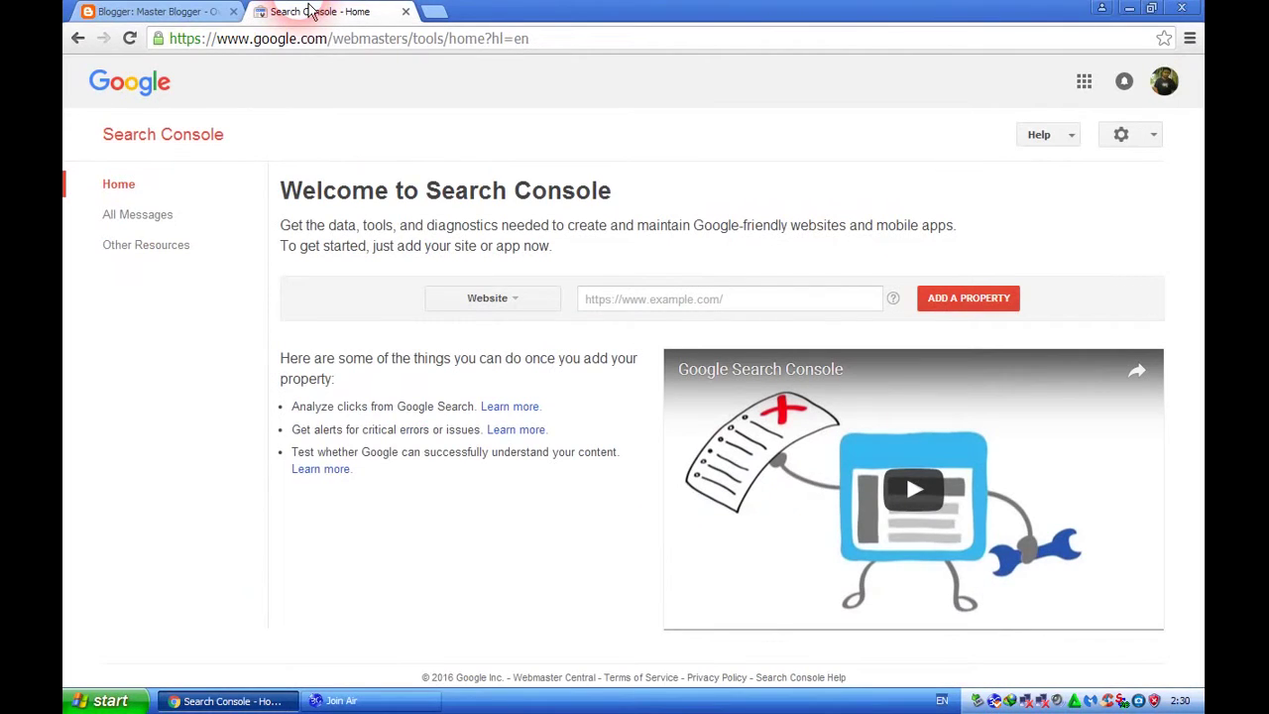
click(164, 12)
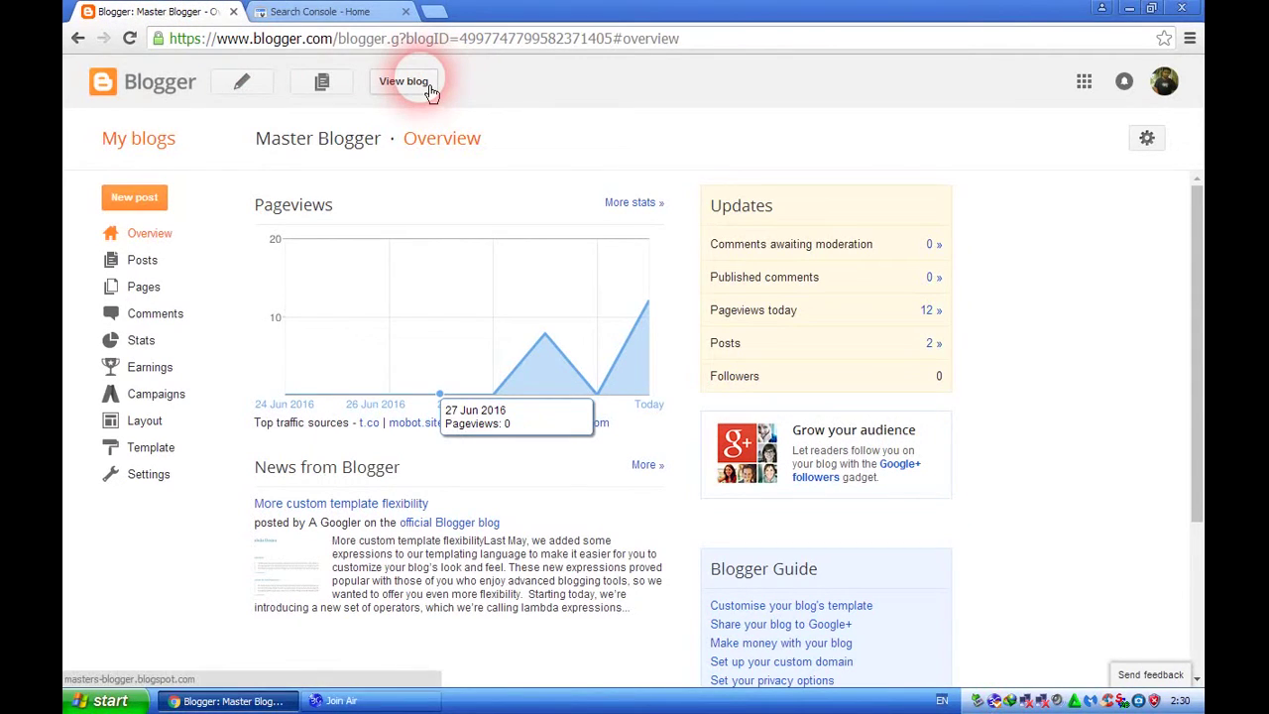
View the Master Blogger blog and copy its full HTTPS address
click(417, 82)
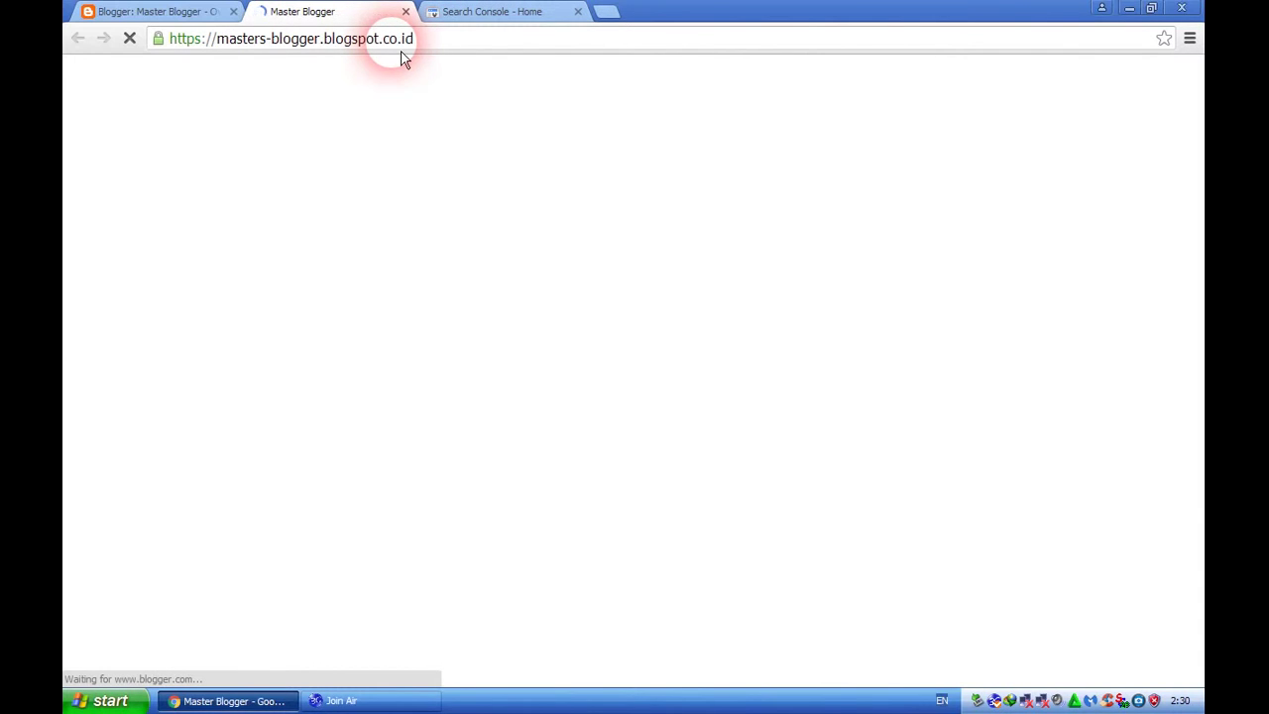
click(407, 46)
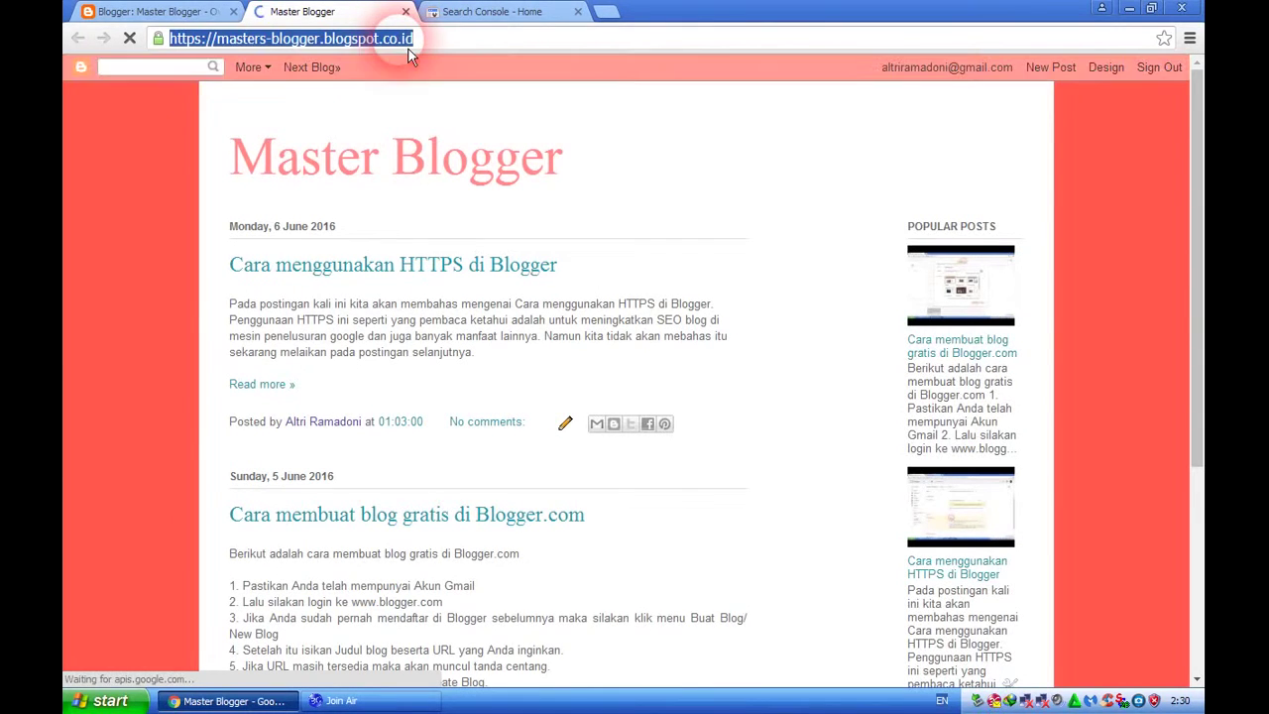
right_click(407, 47)
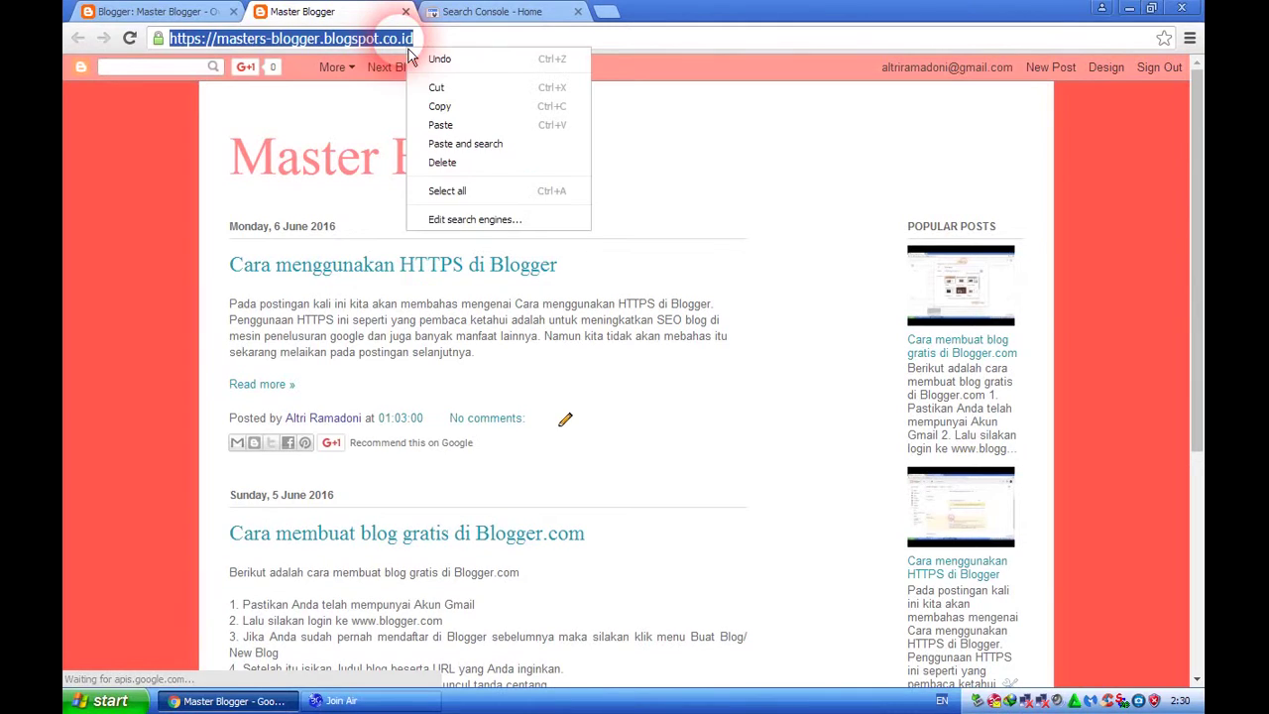
click(424, 107)
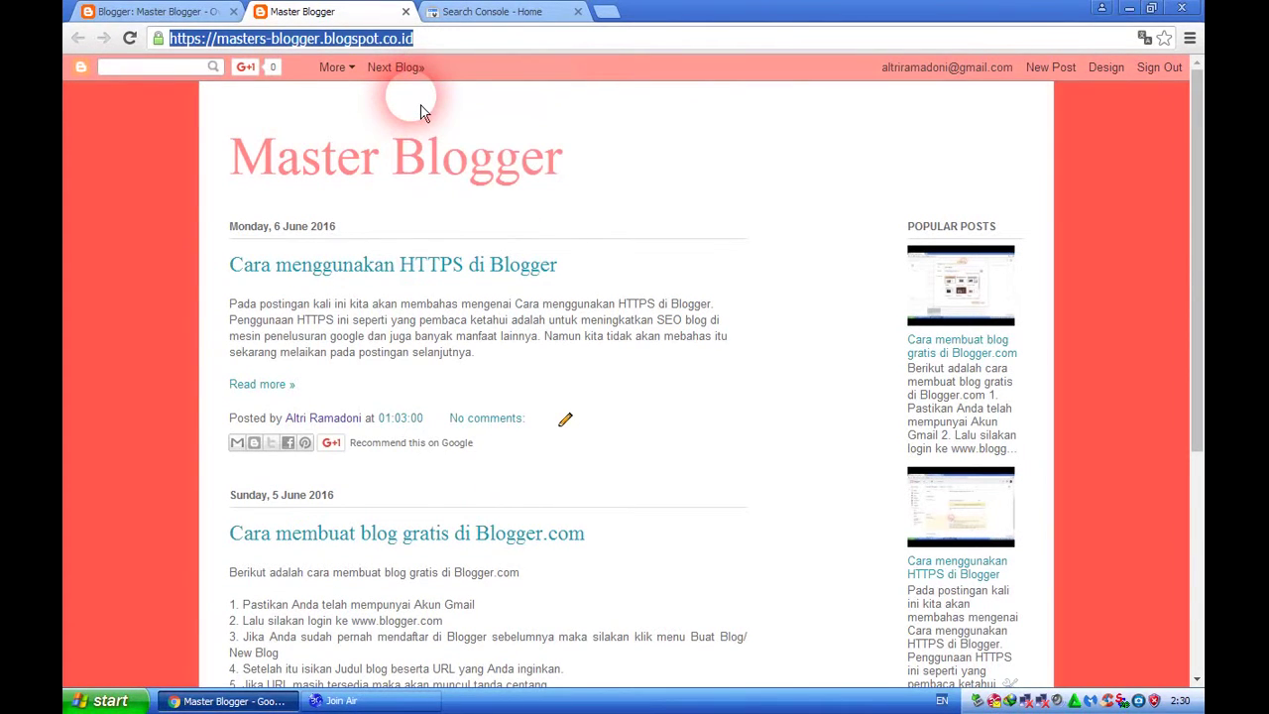
click(470, 11)
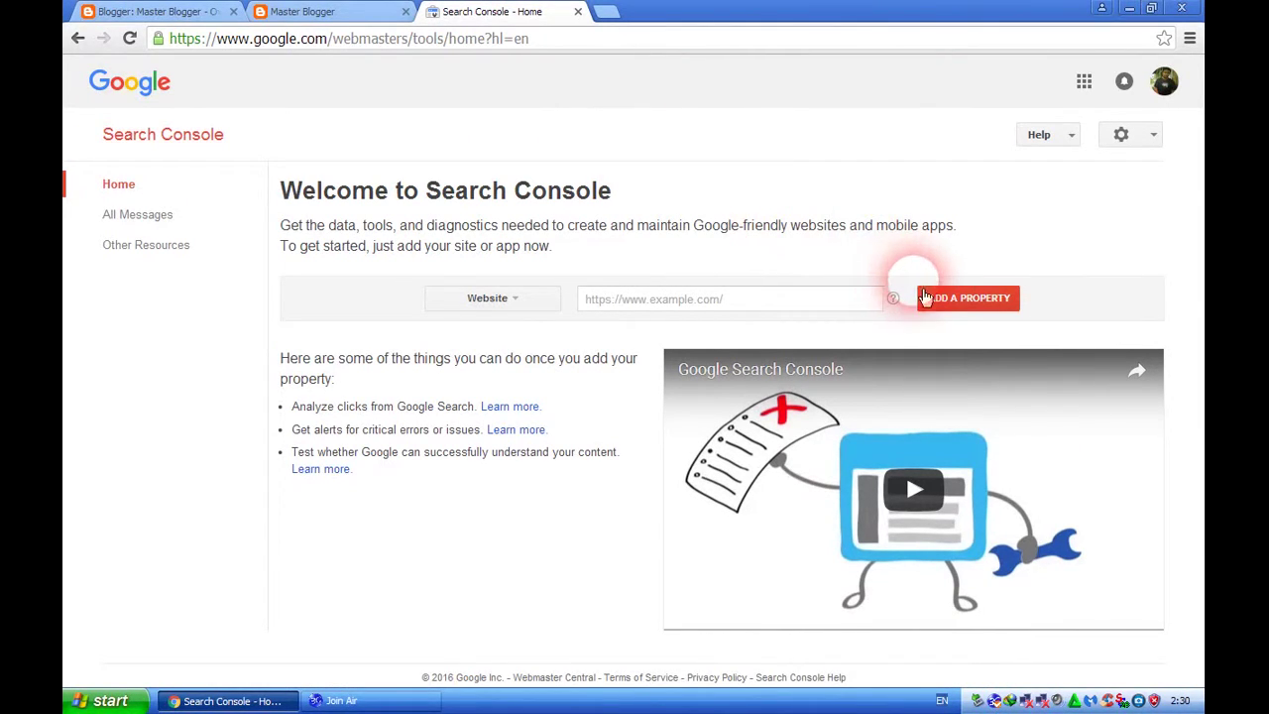
click(858, 301)
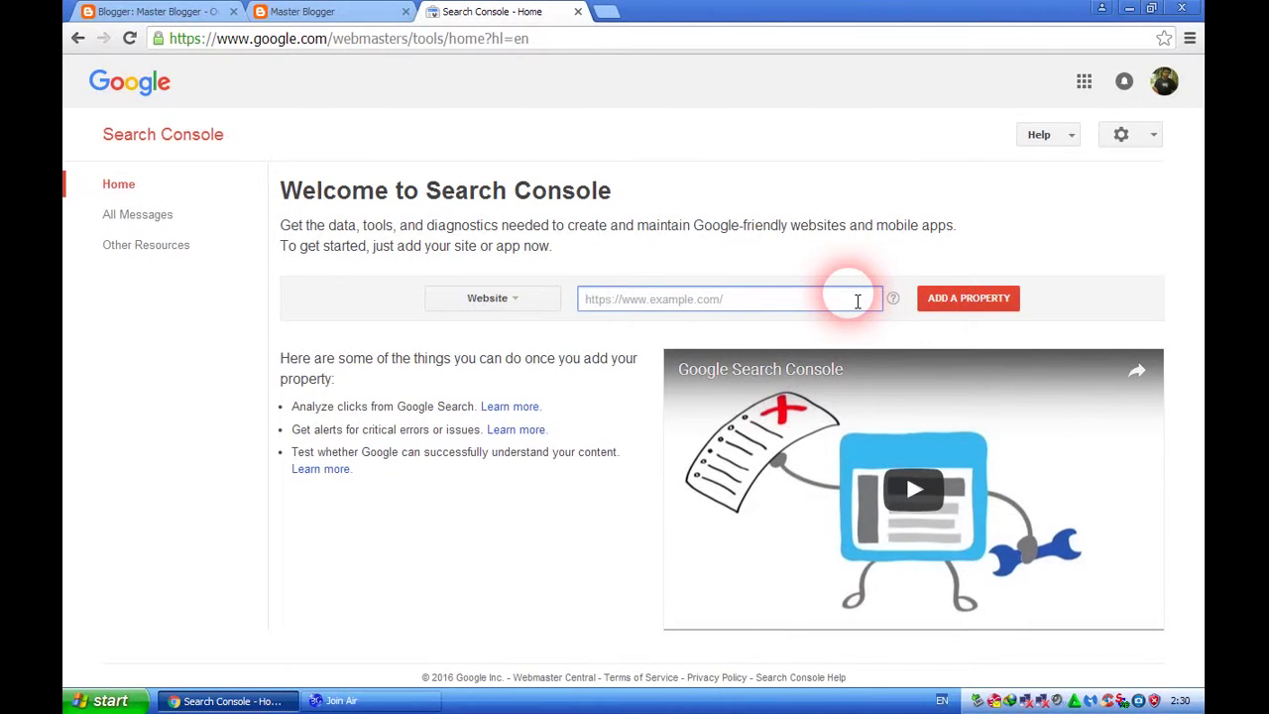
right_click(857, 300)
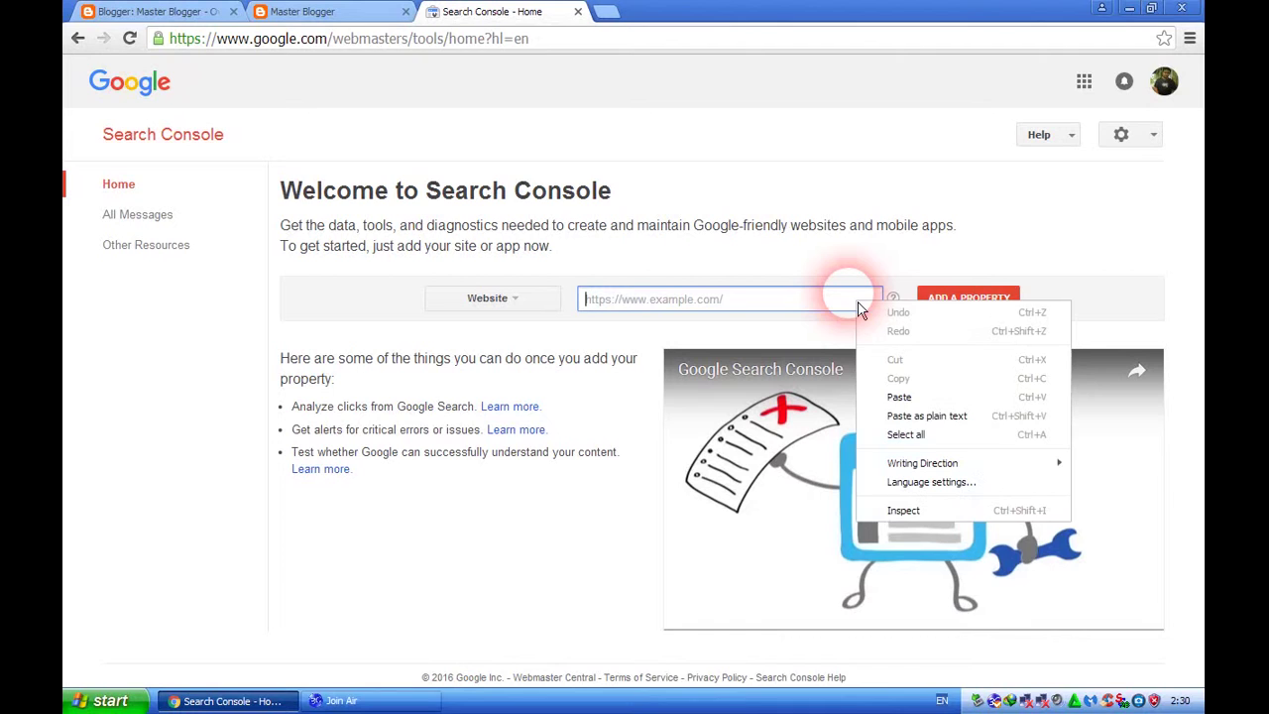
click(869, 397)
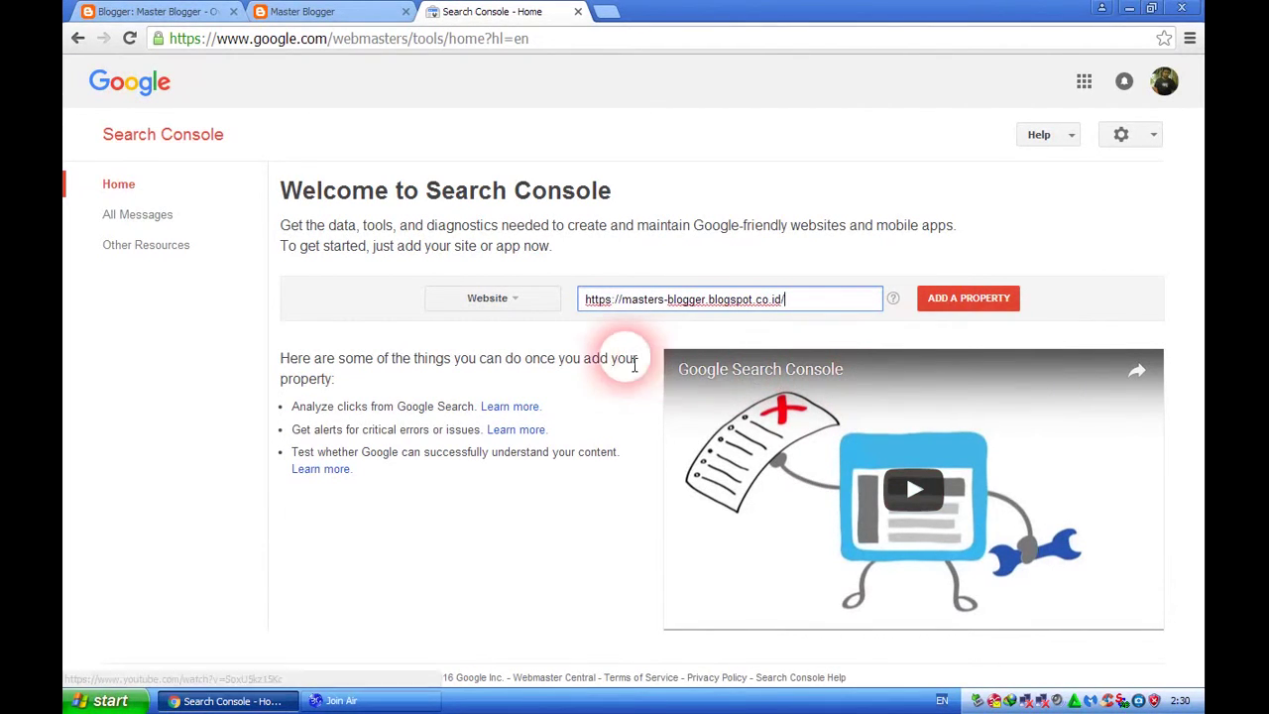
Check the available property types, keep Website, and add the blog as a property
click(530, 306)
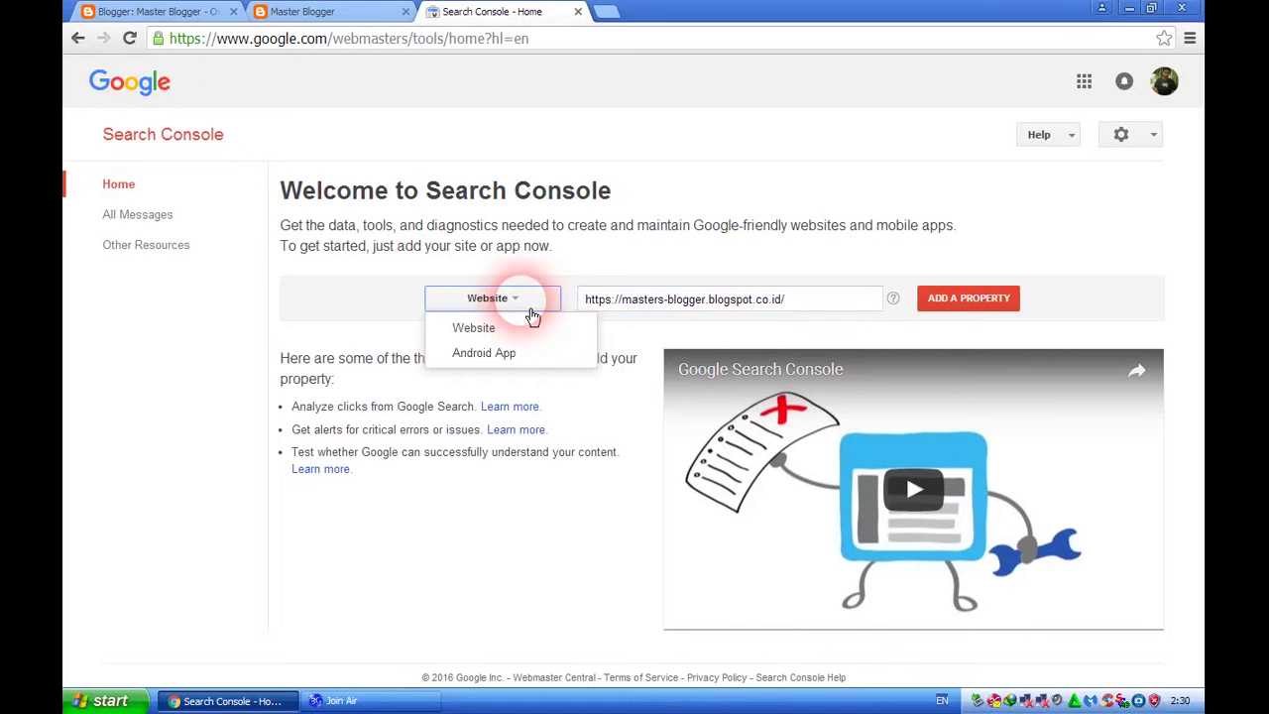
click(533, 315)
click(809, 297)
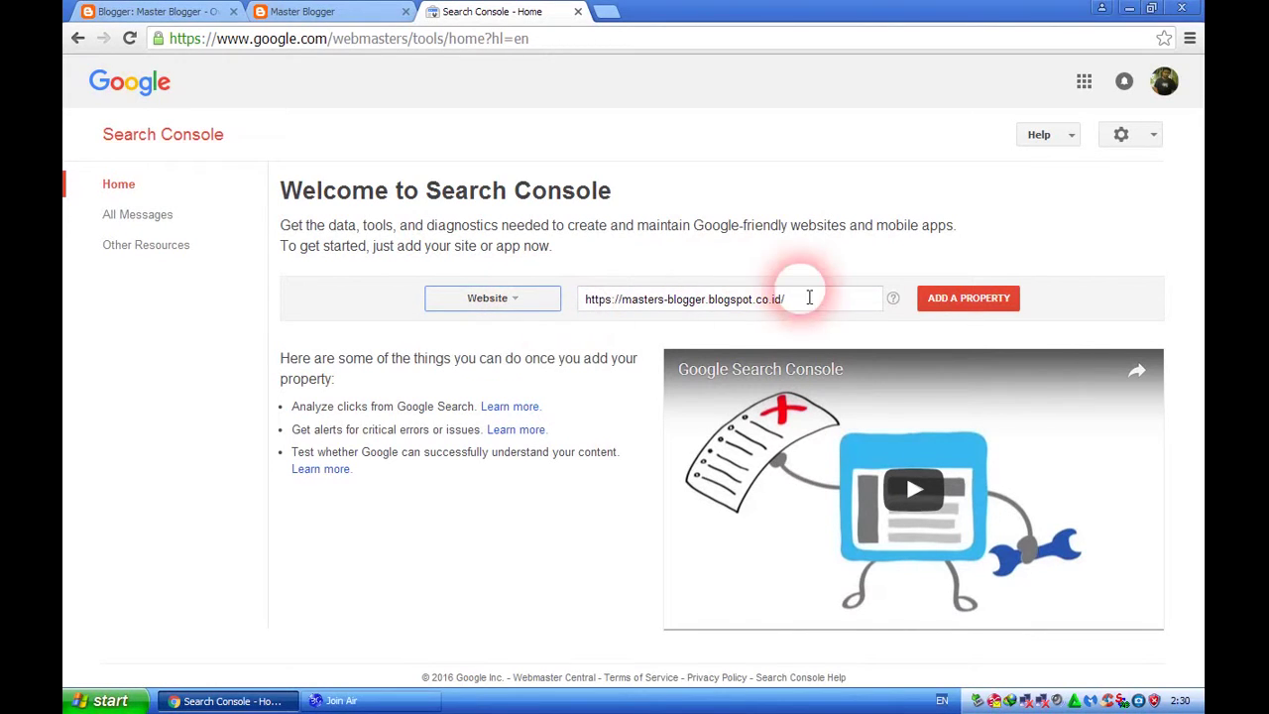
click(952, 301)
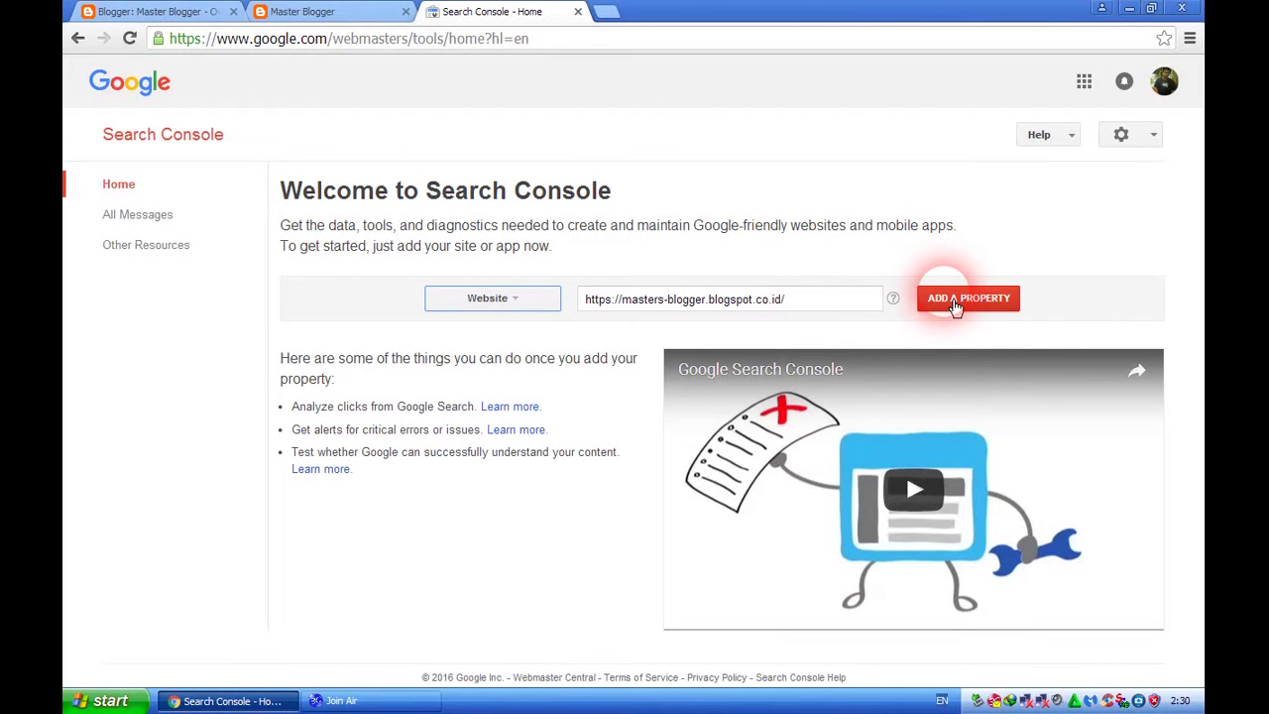
click(954, 307)
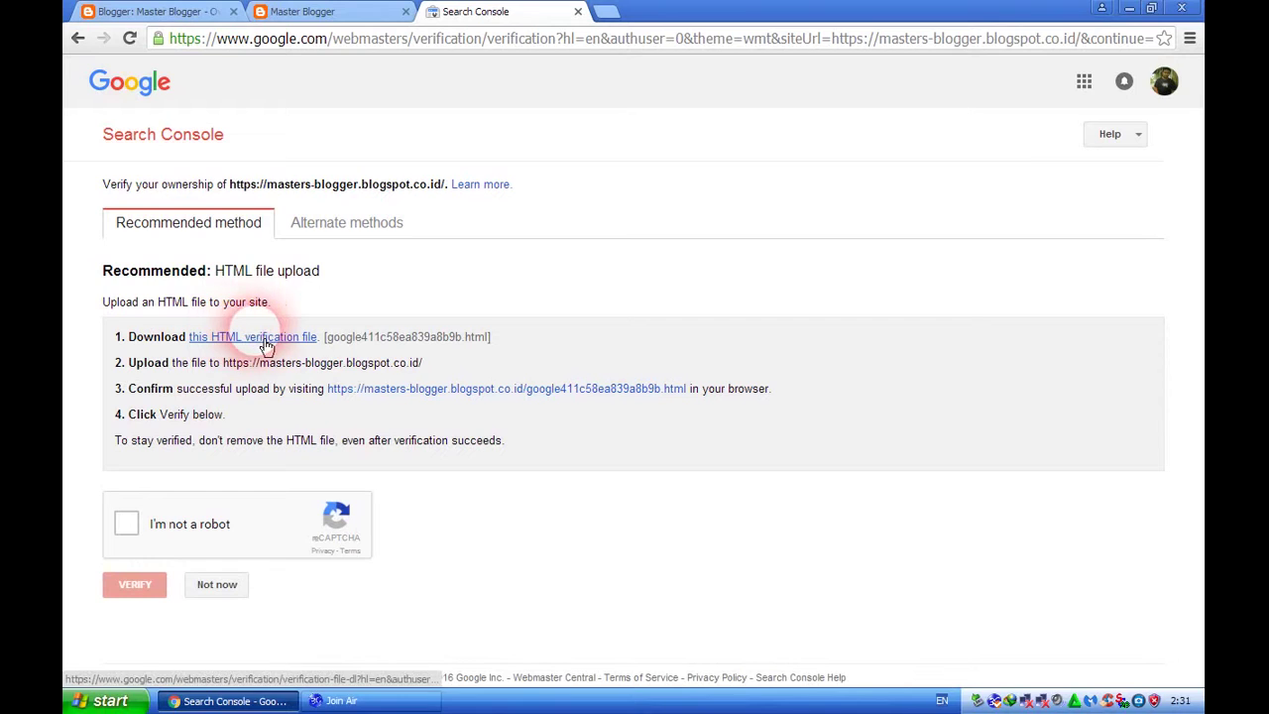
Look over the alternate ownership verification methods and return to the recommended HTML file upload
click(334, 234)
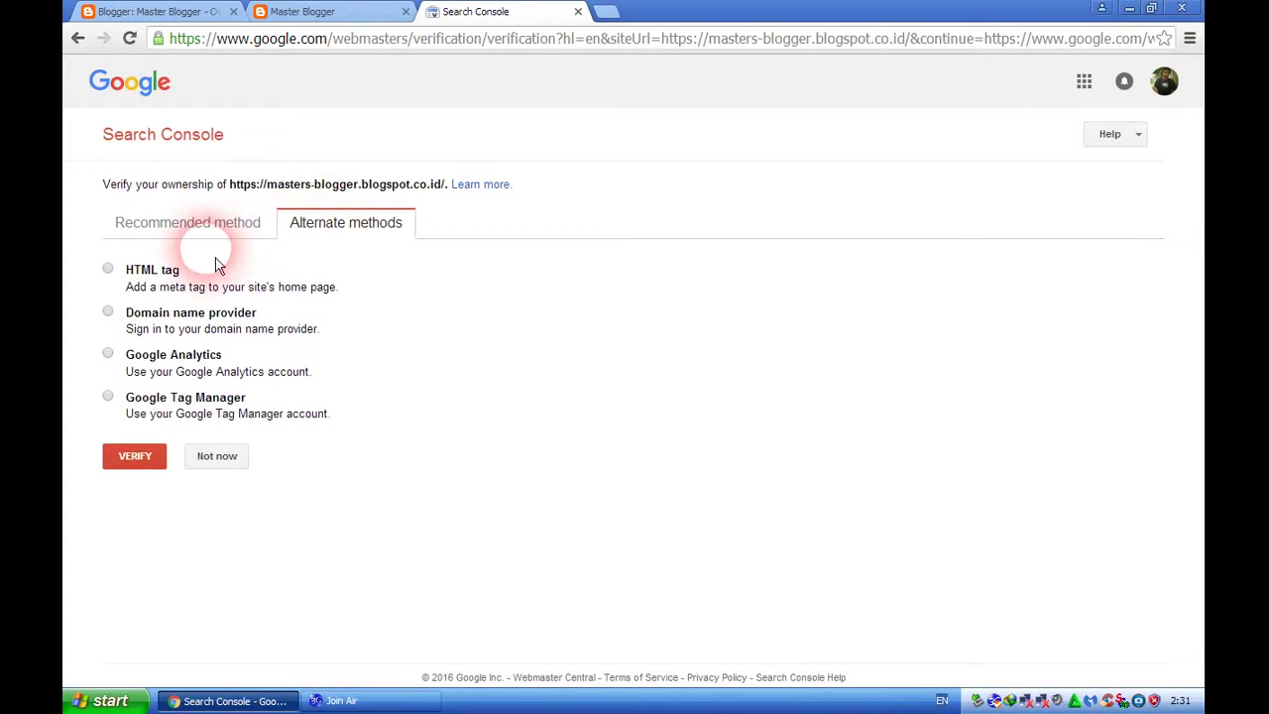
click(154, 313)
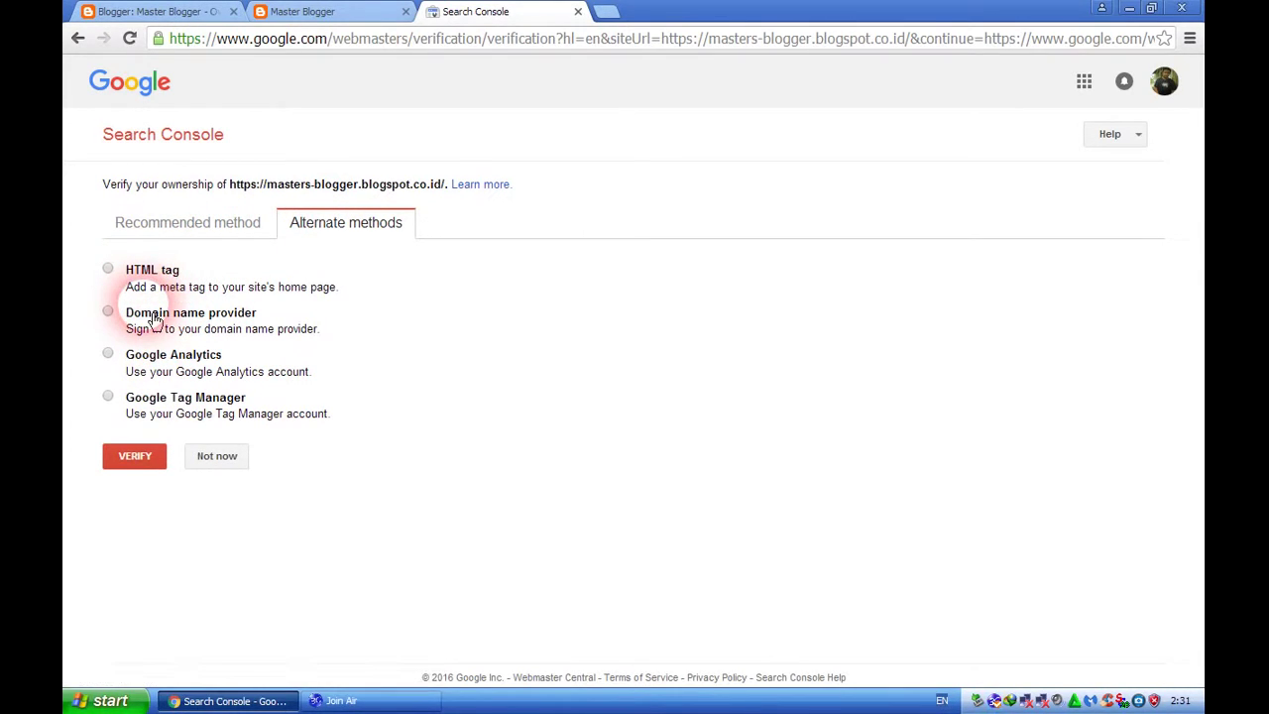
click(154, 224)
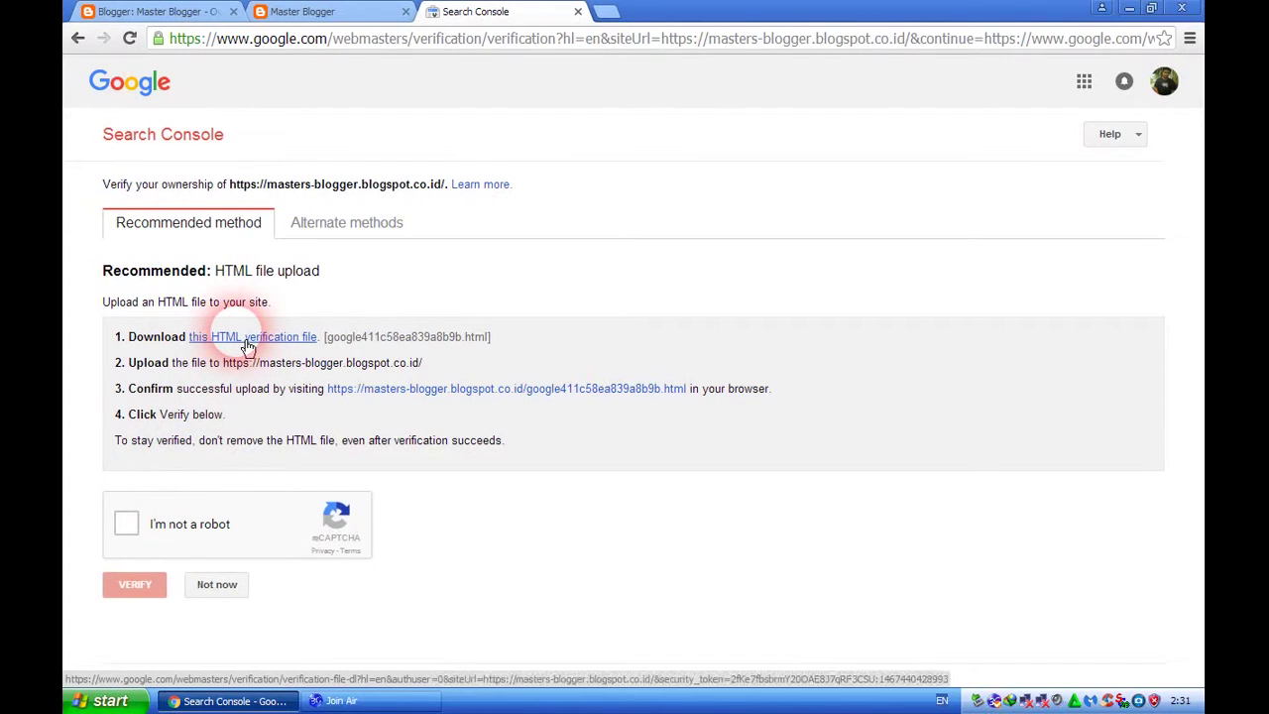
Download the HTML verification file offered by the recommended method
click(248, 347)
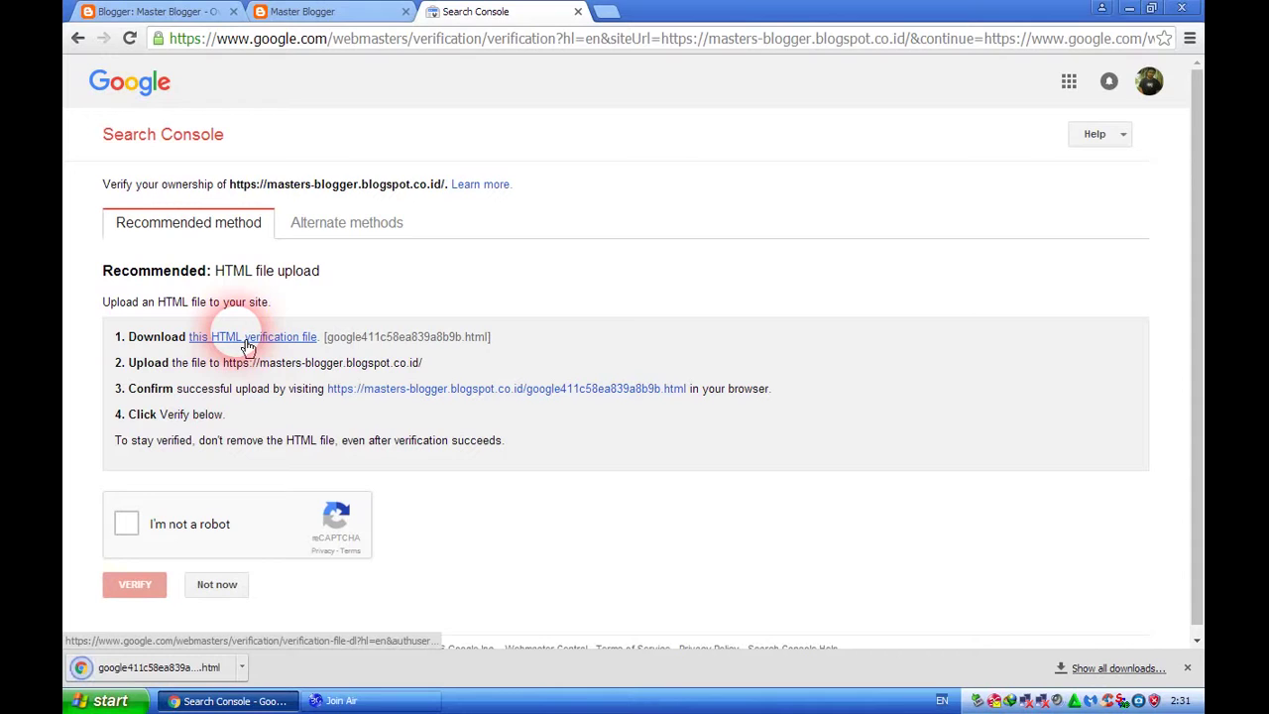
click(247, 347)
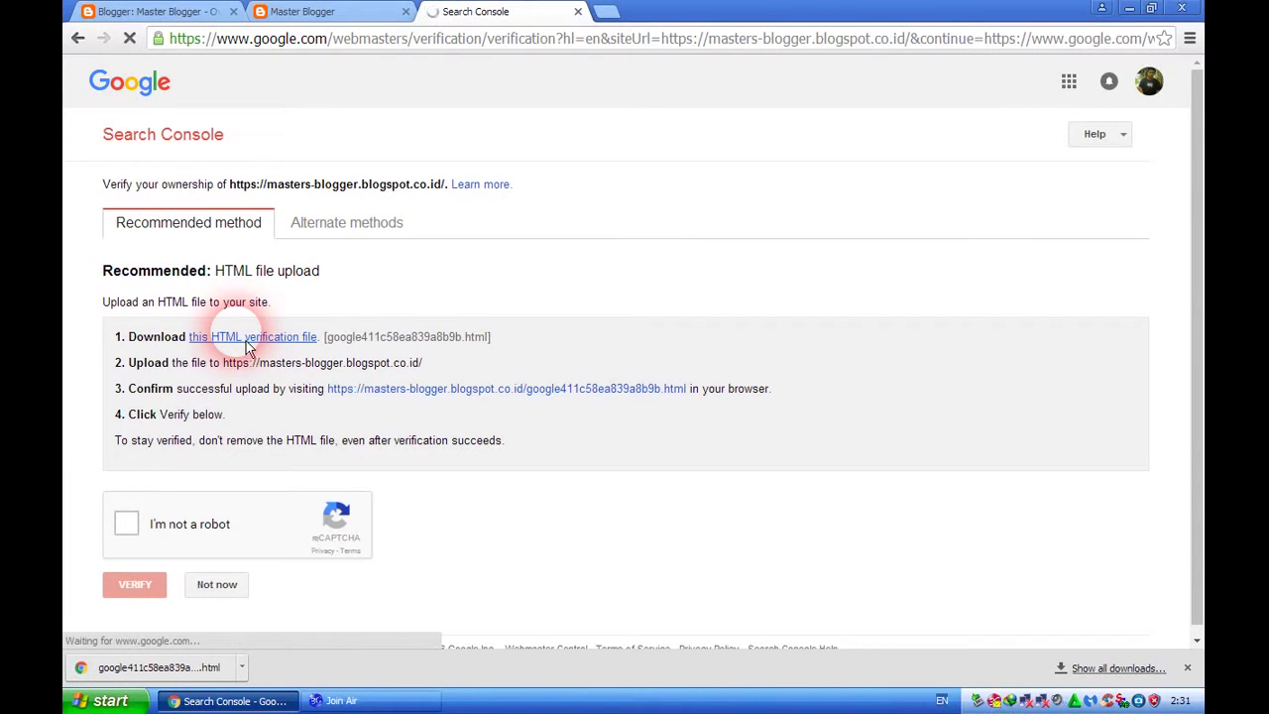
click(364, 394)
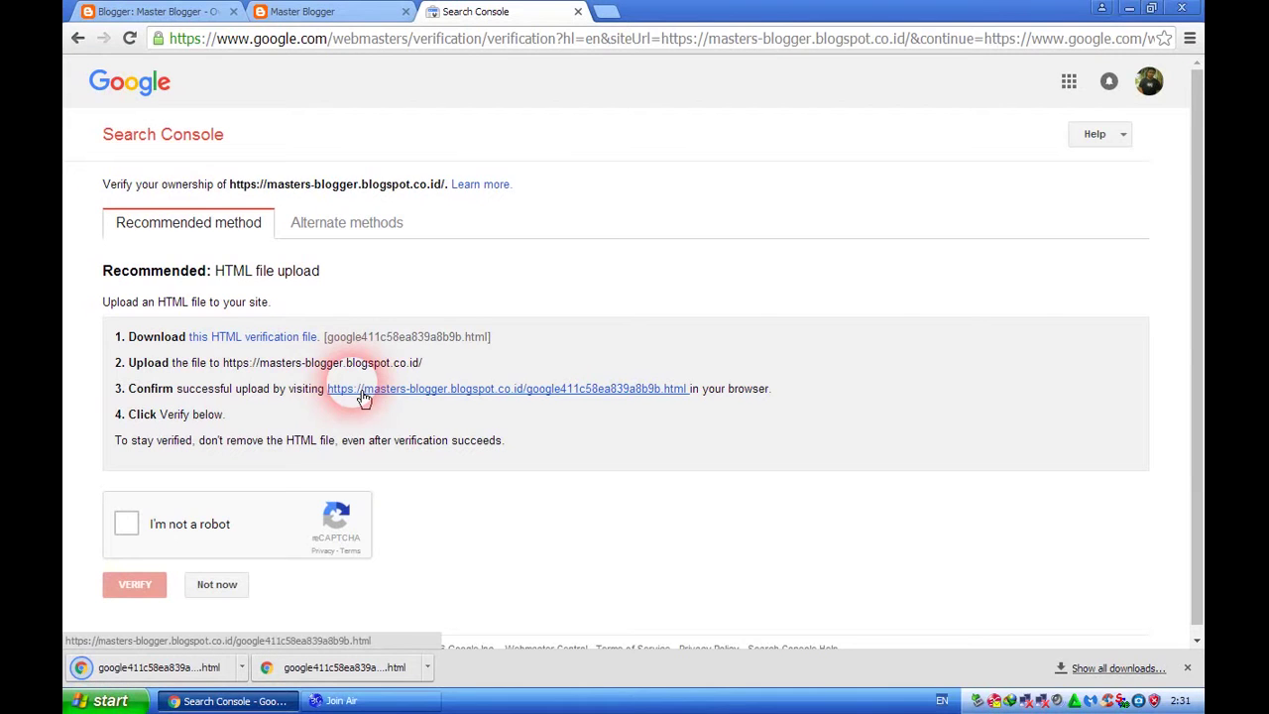
Choose HTML tag from the alternate methods to verify ownership of the blog
click(332, 230)
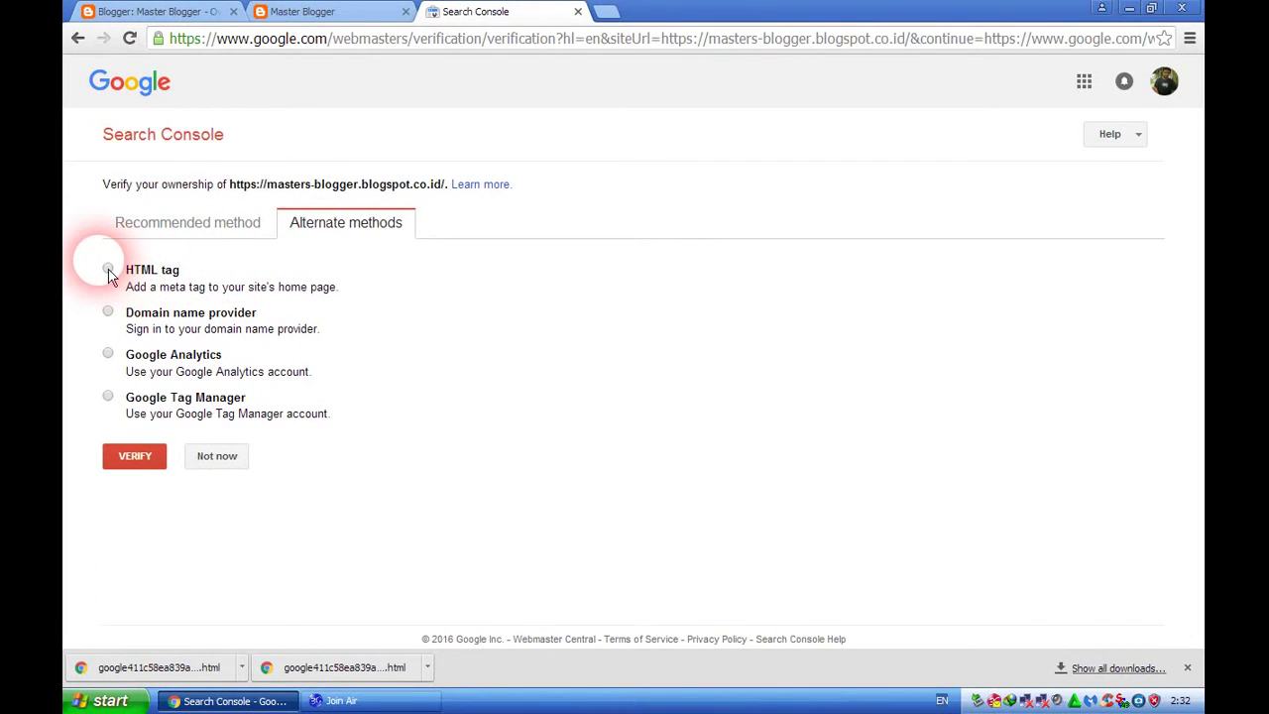
click(108, 270)
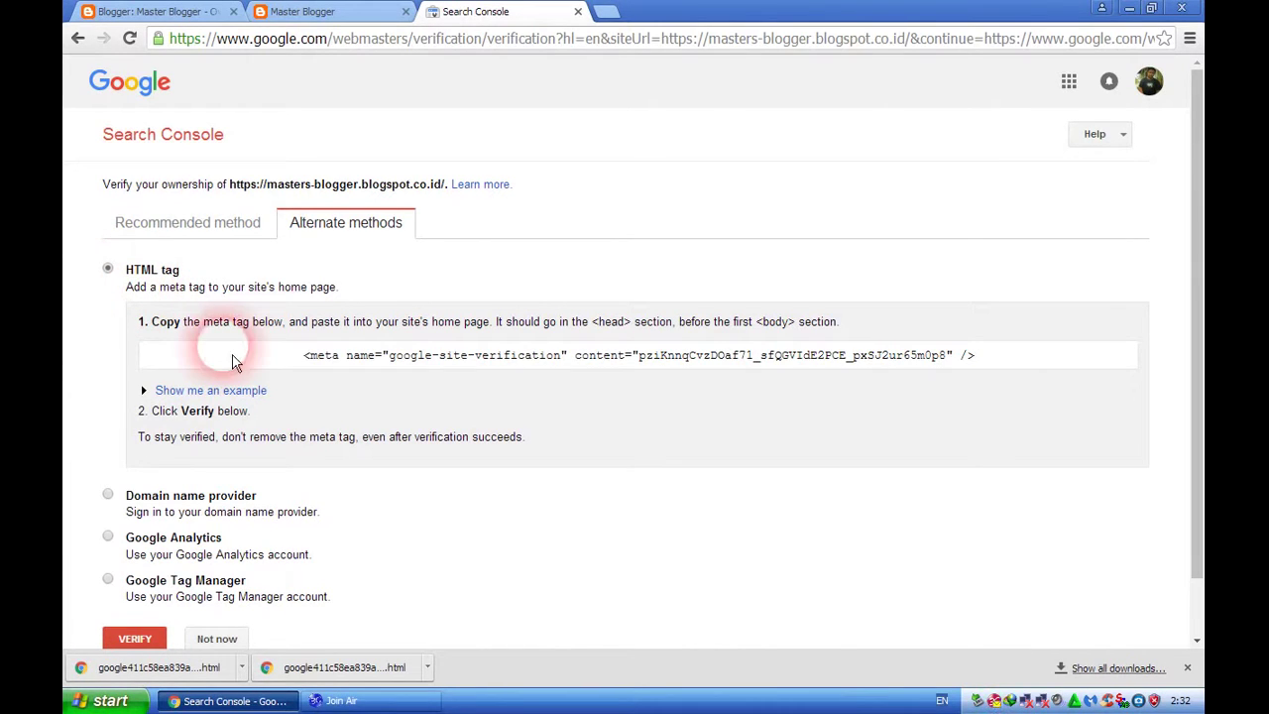
Copy the HTML verification meta tag and check the instructions on its placement relative to the head and body sections
click(310, 352)
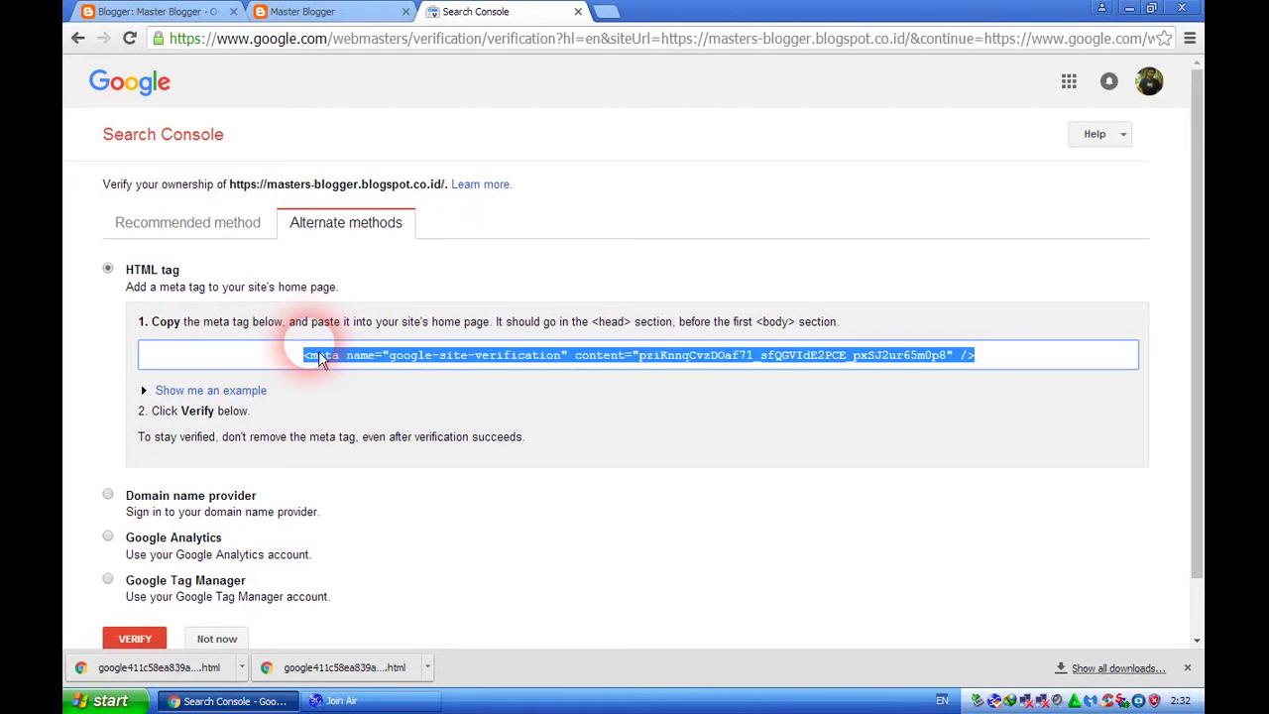
right_click(317, 350)
click(328, 361)
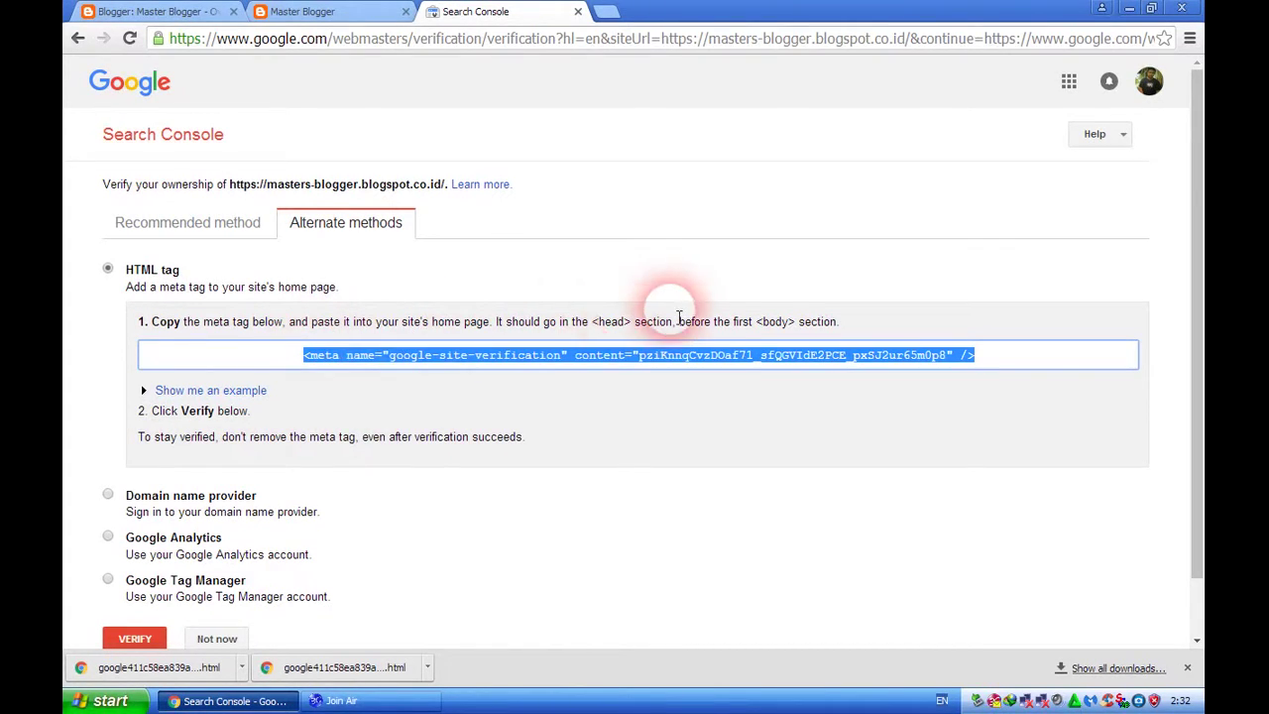
double_click(776, 323)
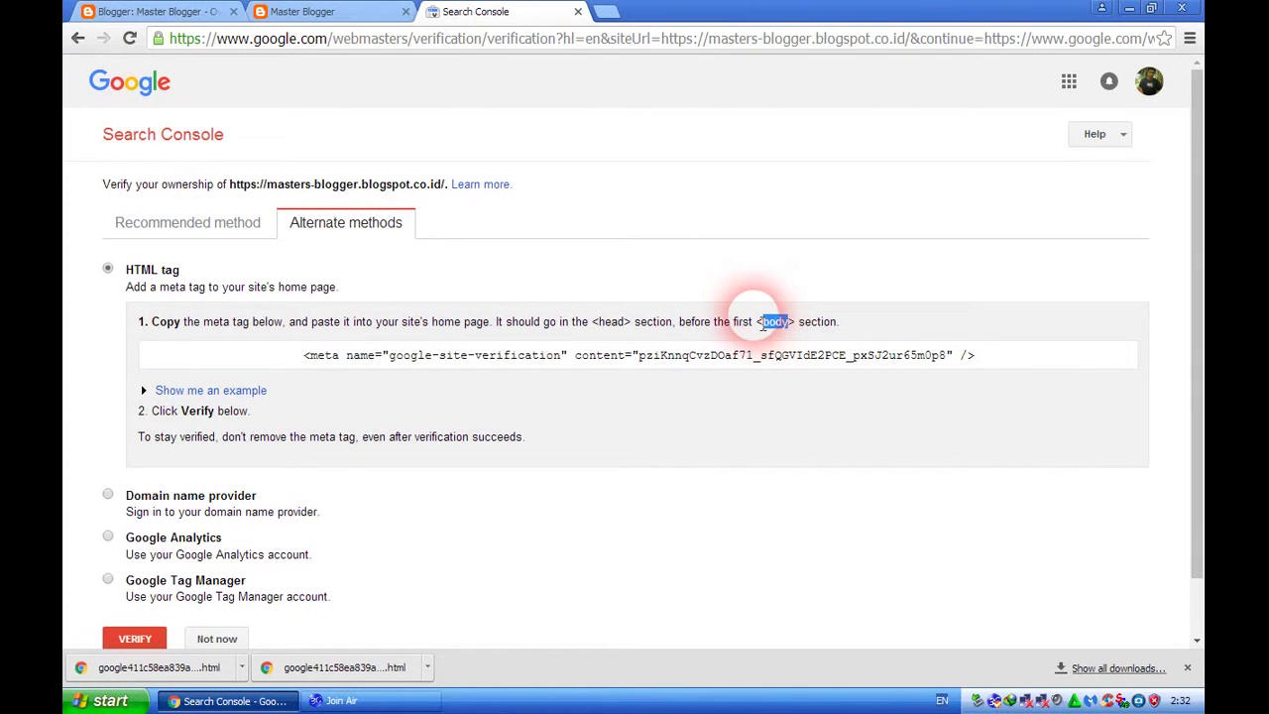
drag(757, 321, 791, 319)
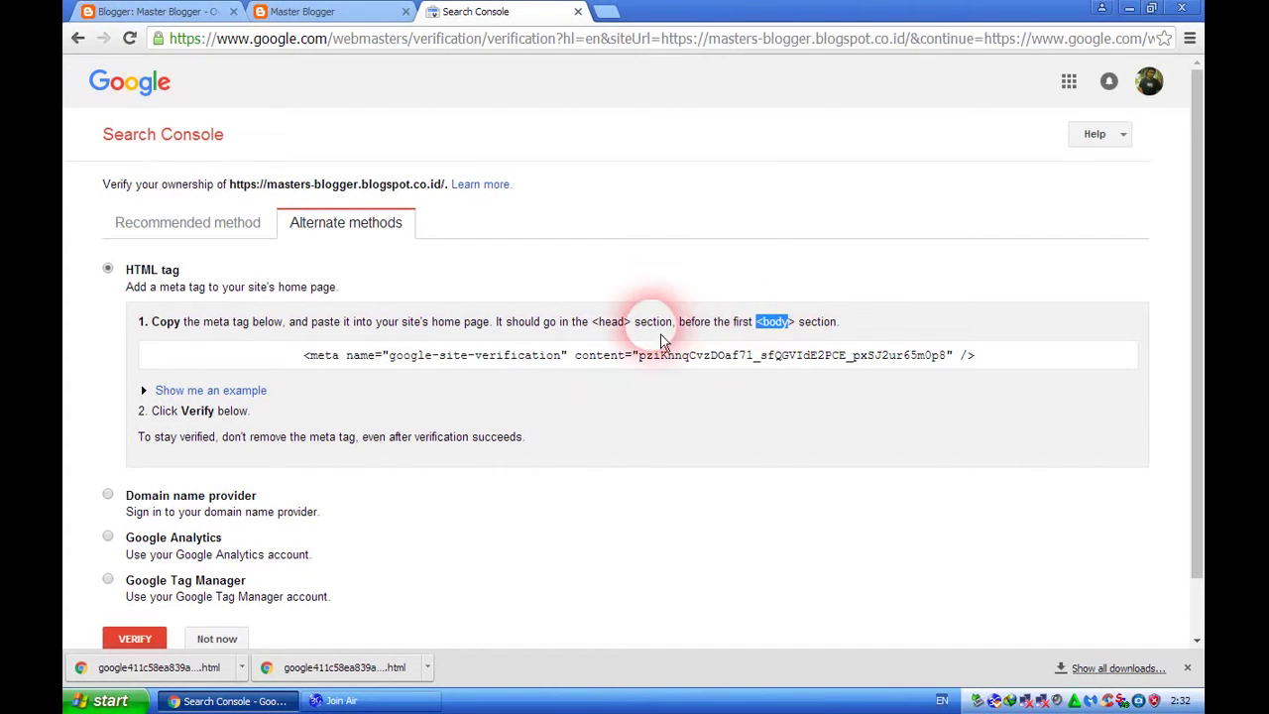
double_click(608, 322)
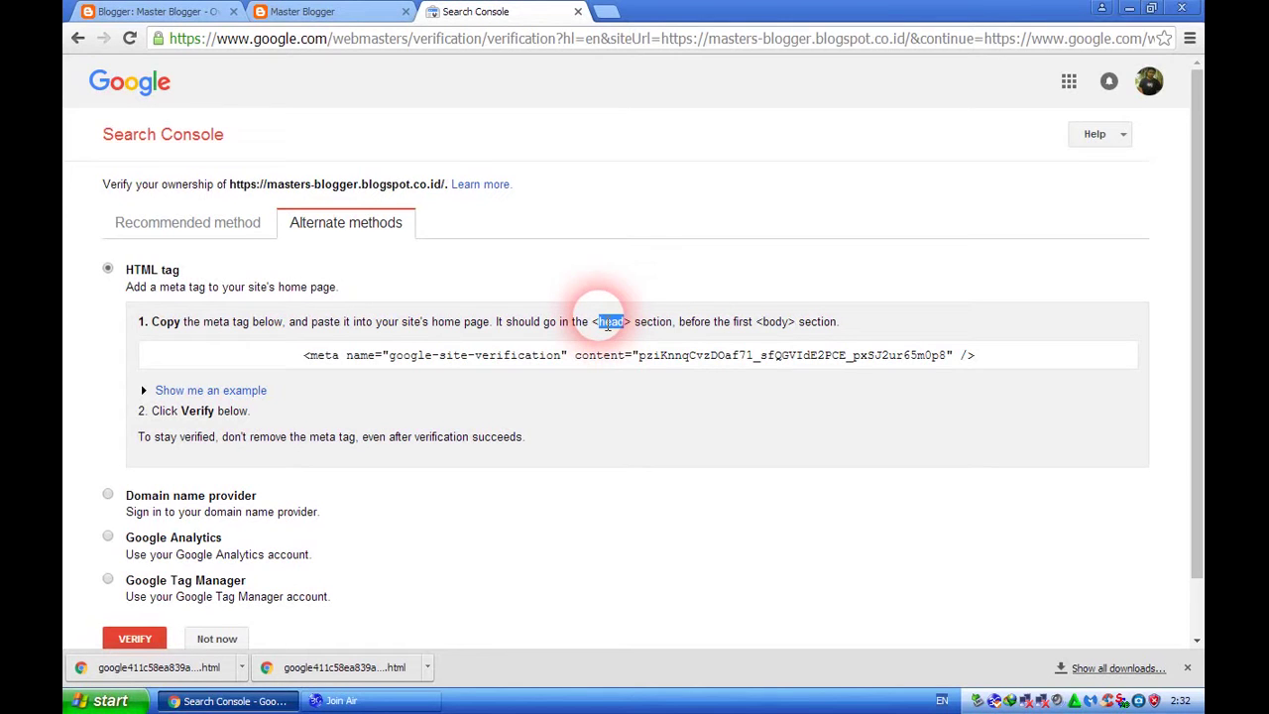
Switch to Blogger and open the Master Blogger template's HTML for editing
click(176, 12)
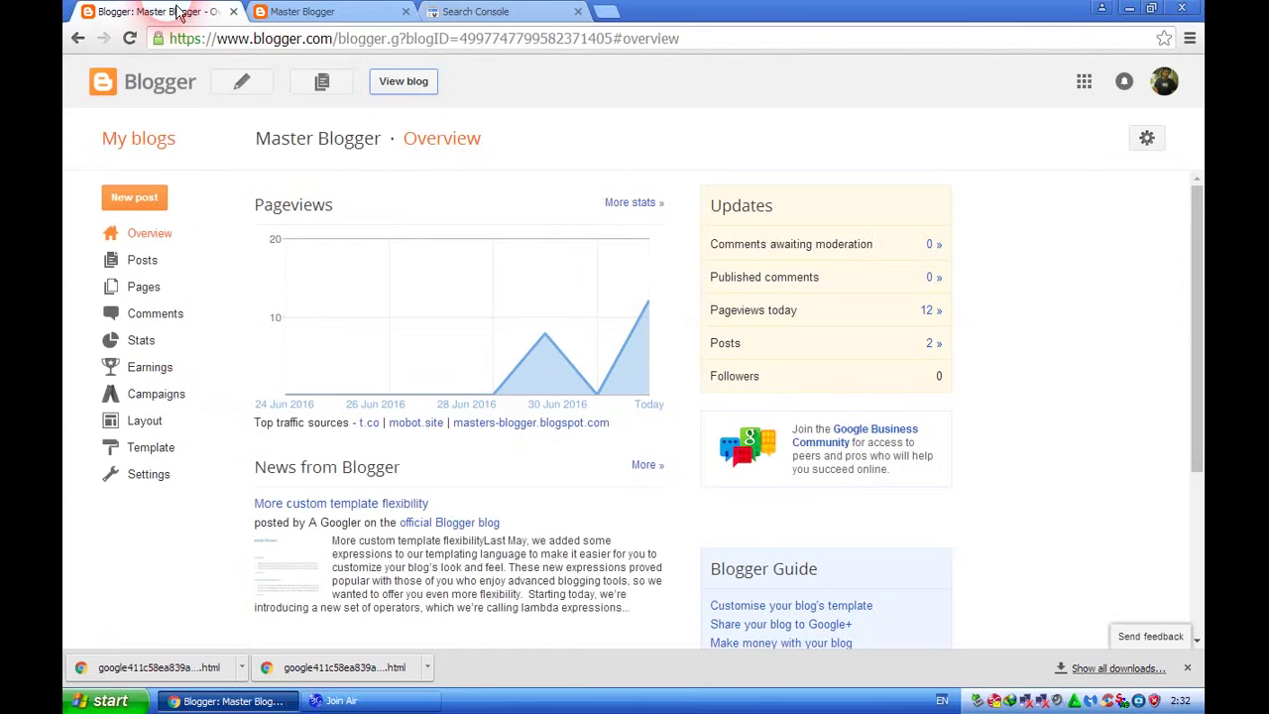
click(151, 449)
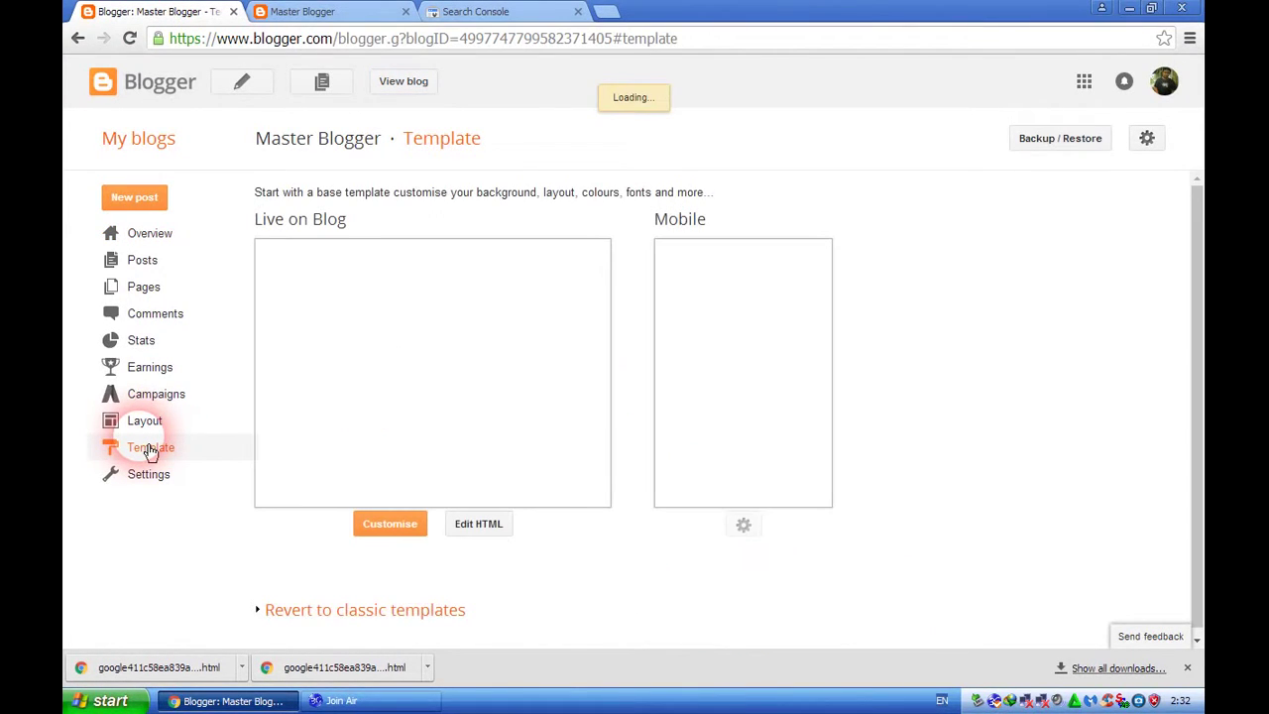
click(467, 524)
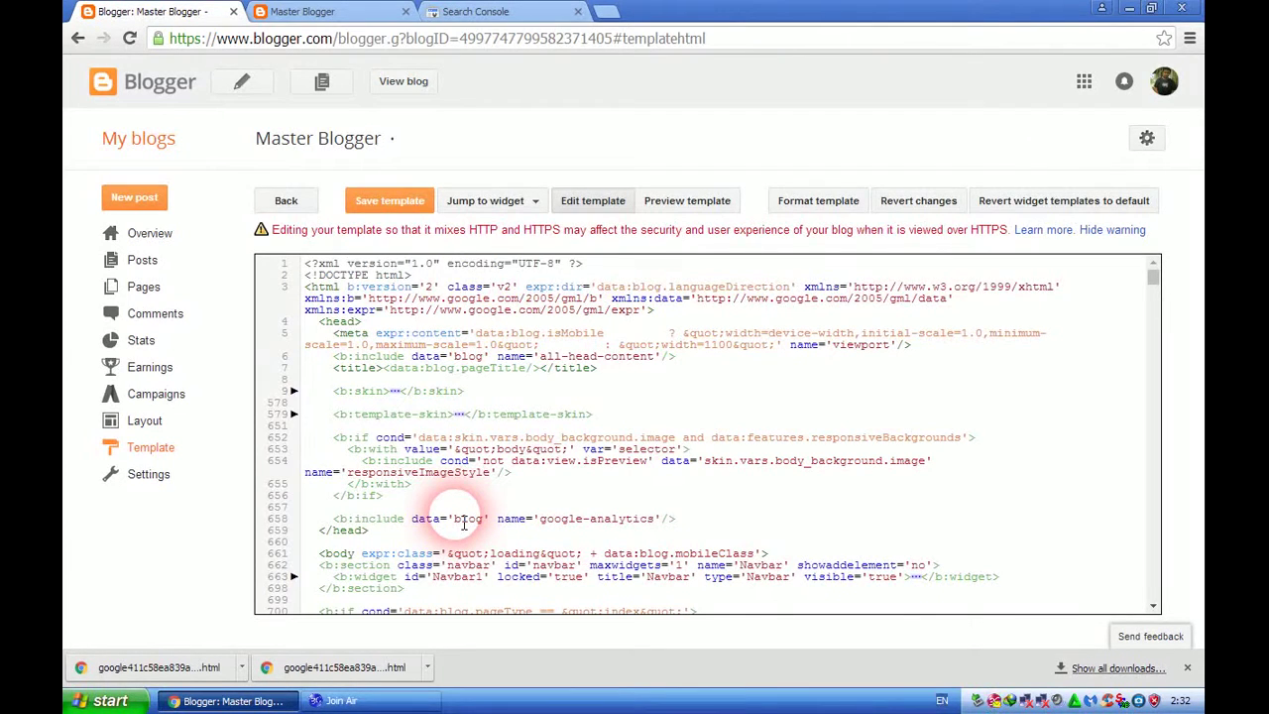
Add three blank lines after the opening <head> tag and paste the site verification meta tag on the middle one
double_click(337, 324)
click(338, 323)
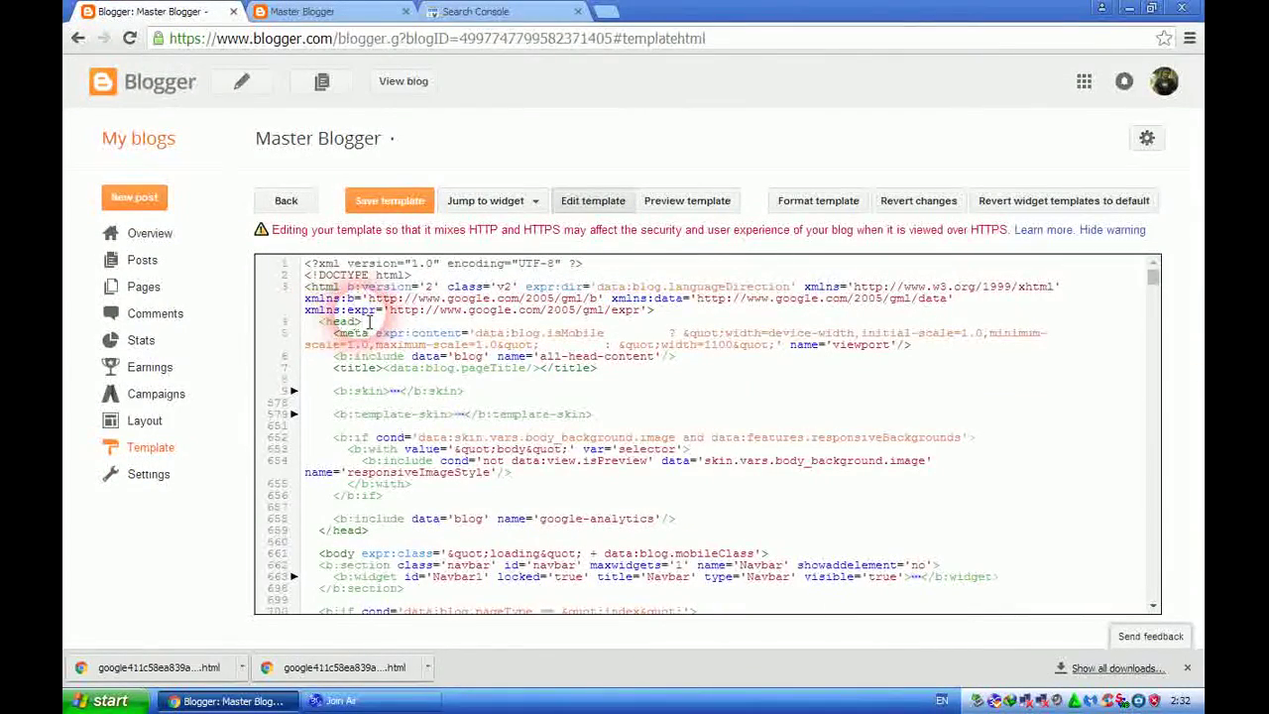
key(Return)
key(Return)
key(Return)
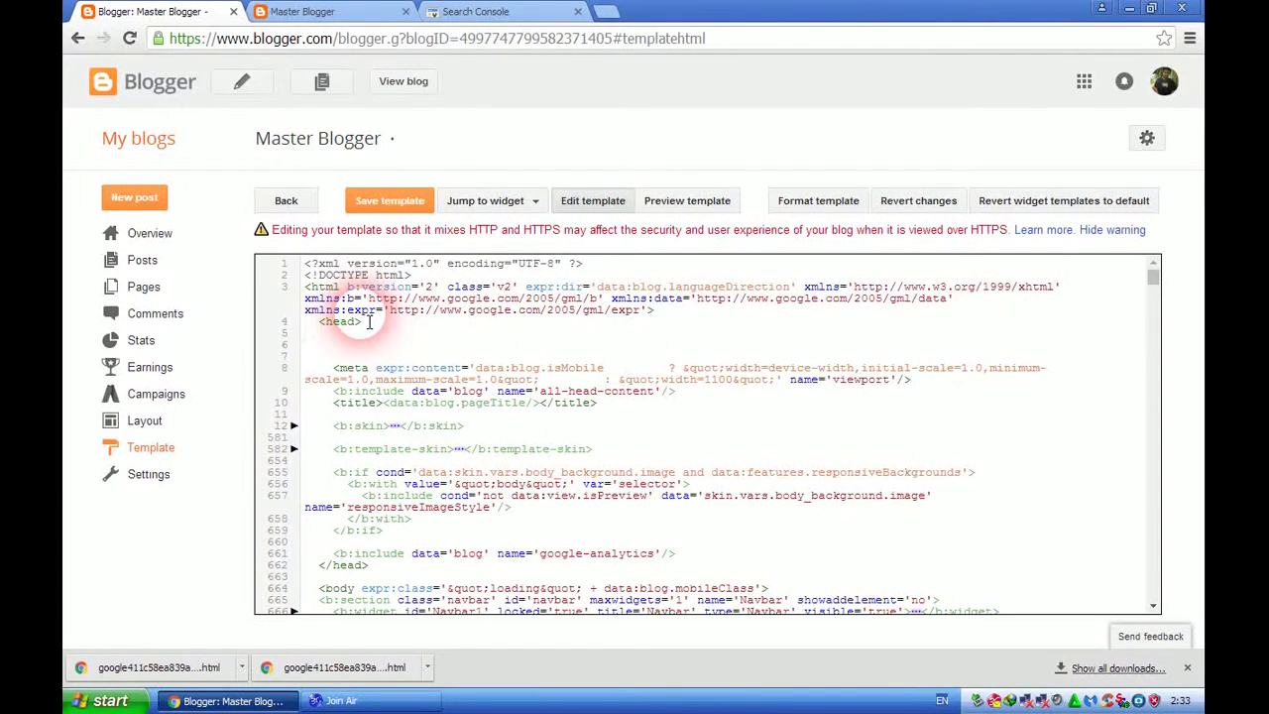
click(354, 346)
right_click(354, 346)
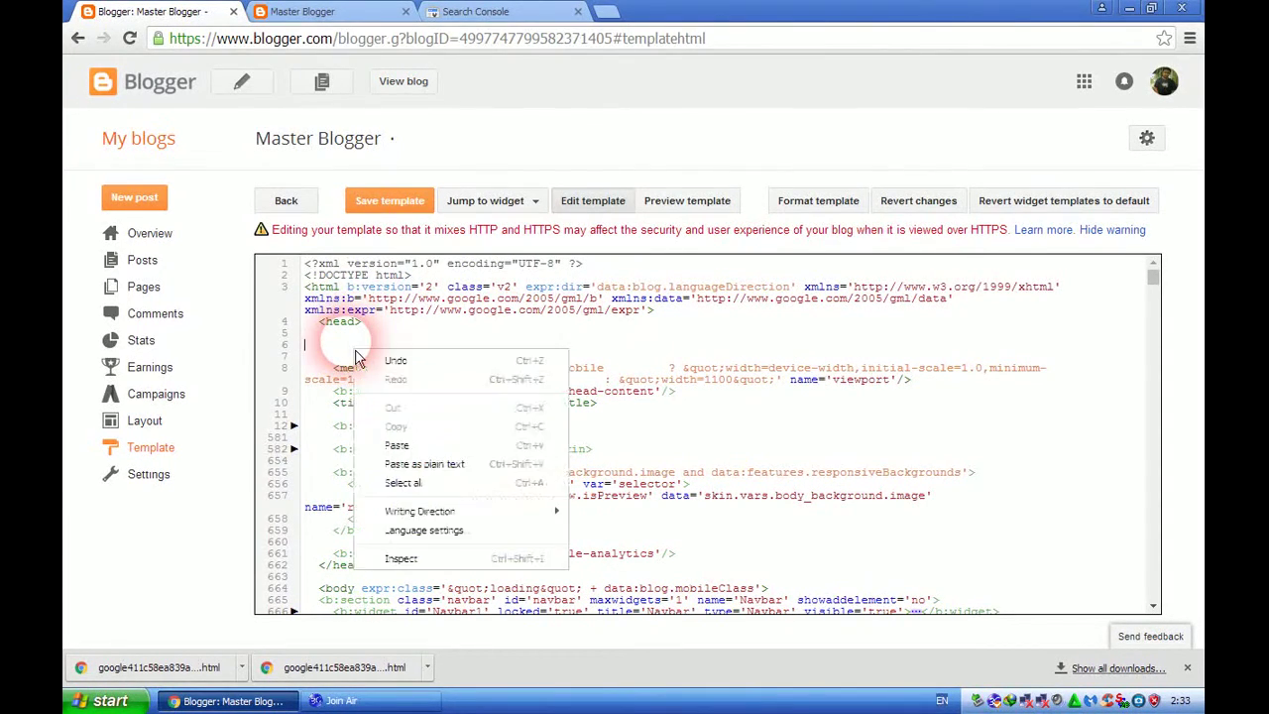
click(389, 447)
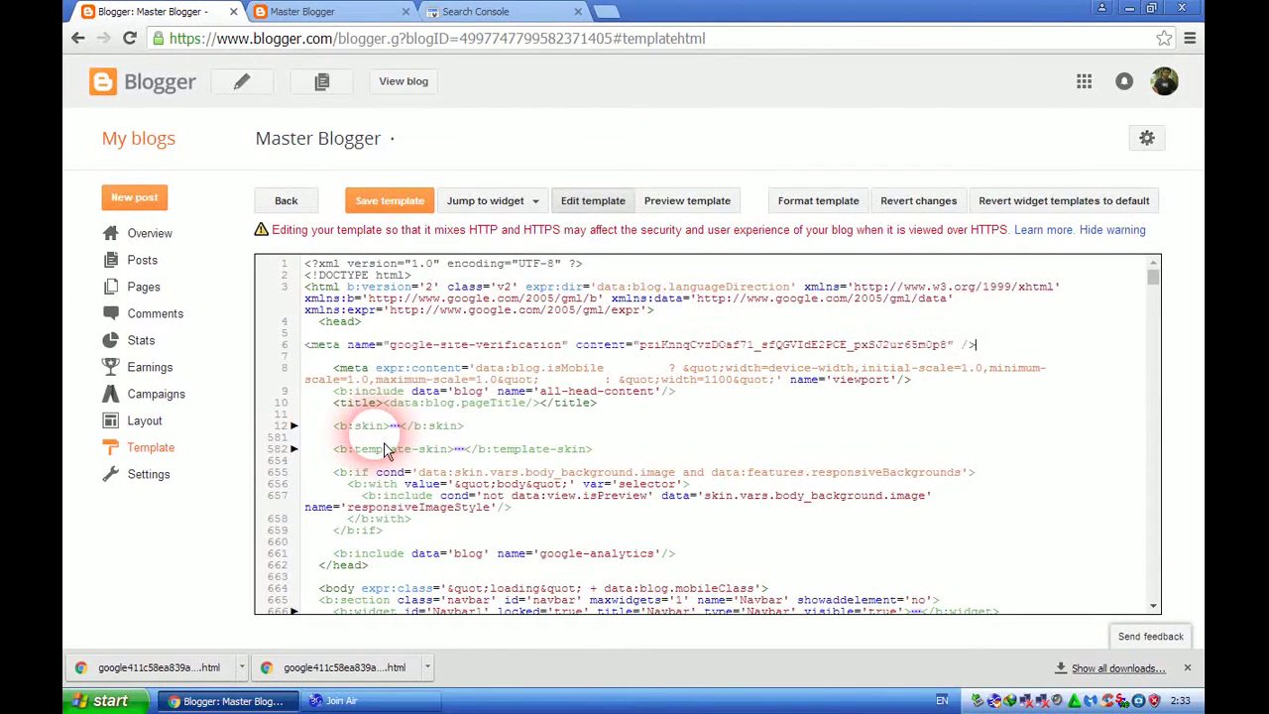
Check the pasted verification meta tag line and save the template
triple_click(432, 345)
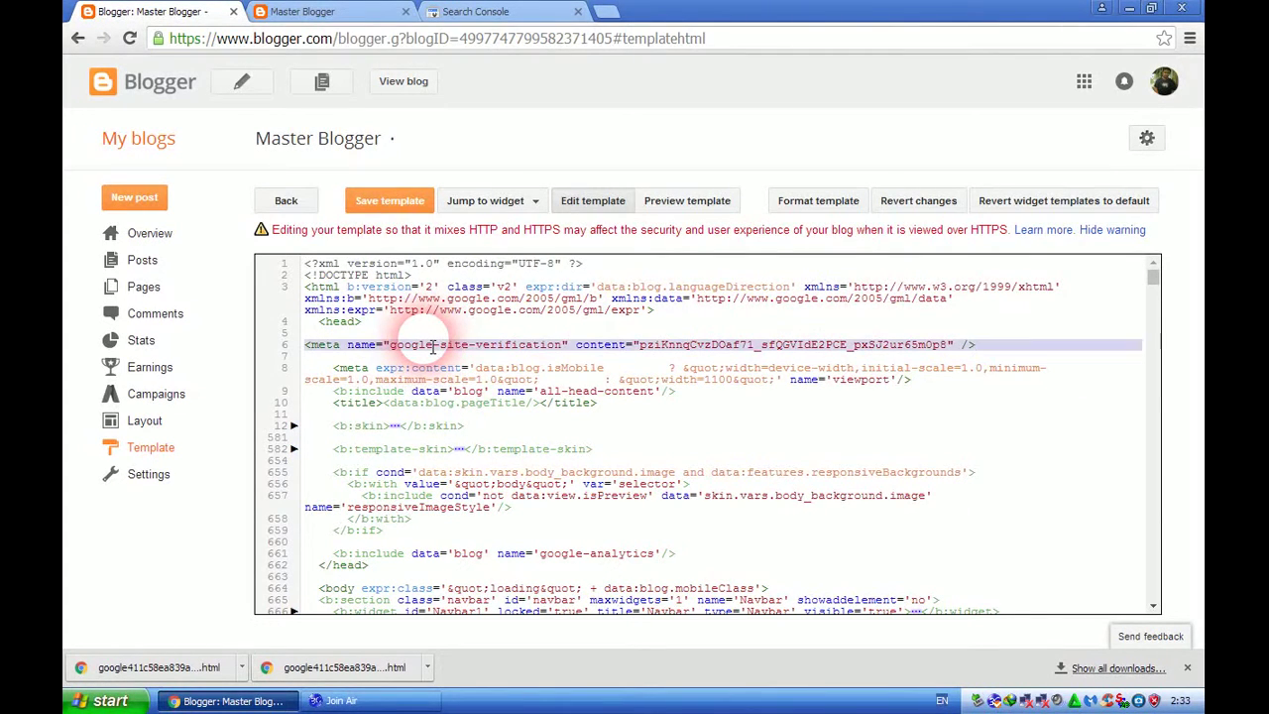
click(432, 346)
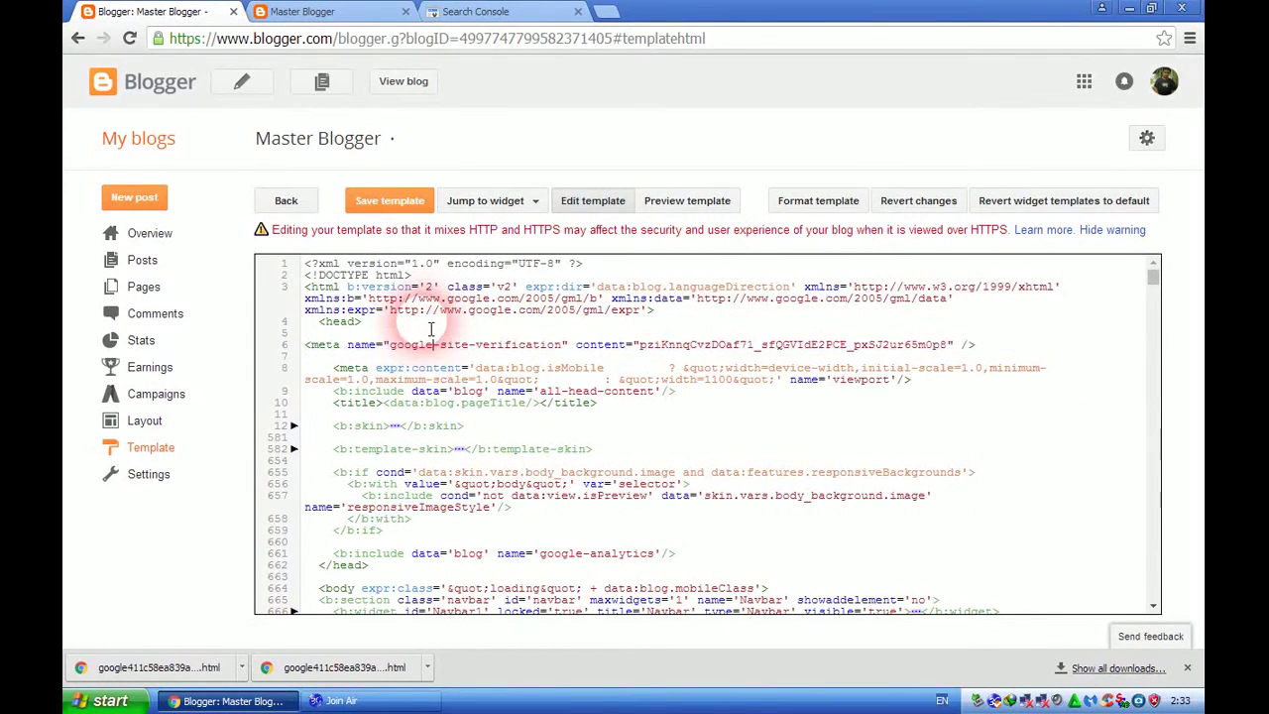
click(398, 202)
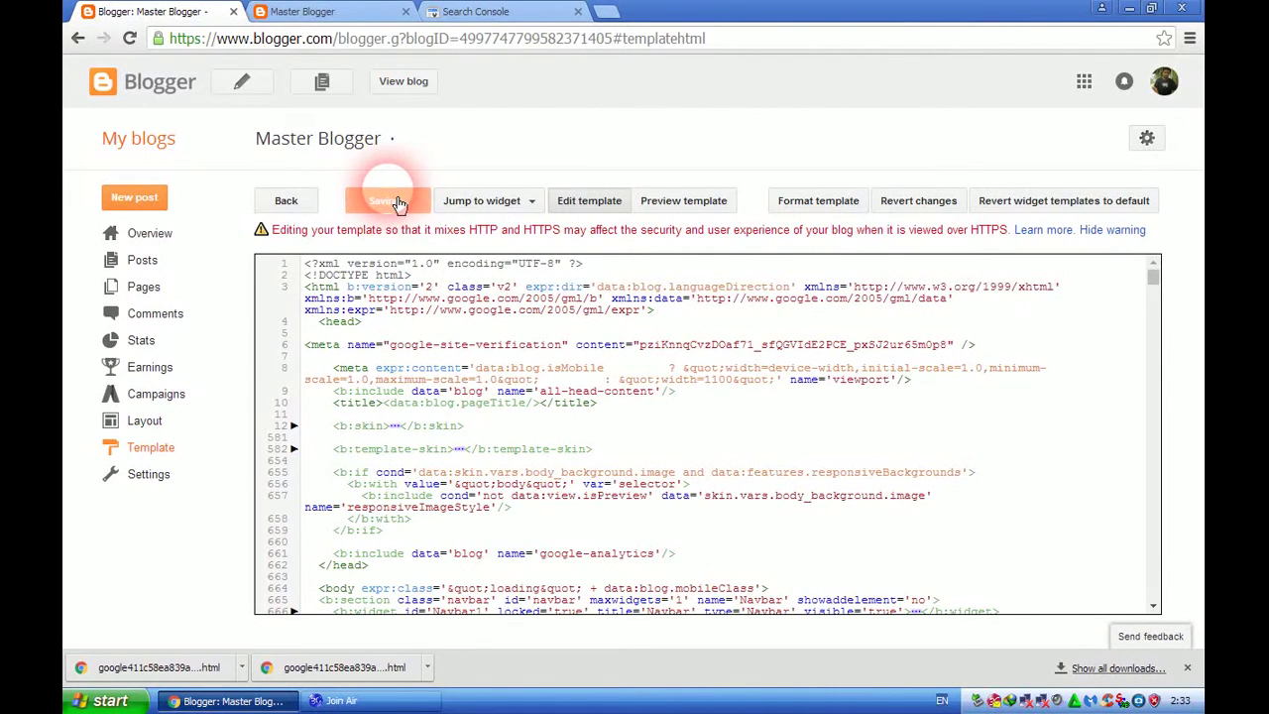
click(398, 202)
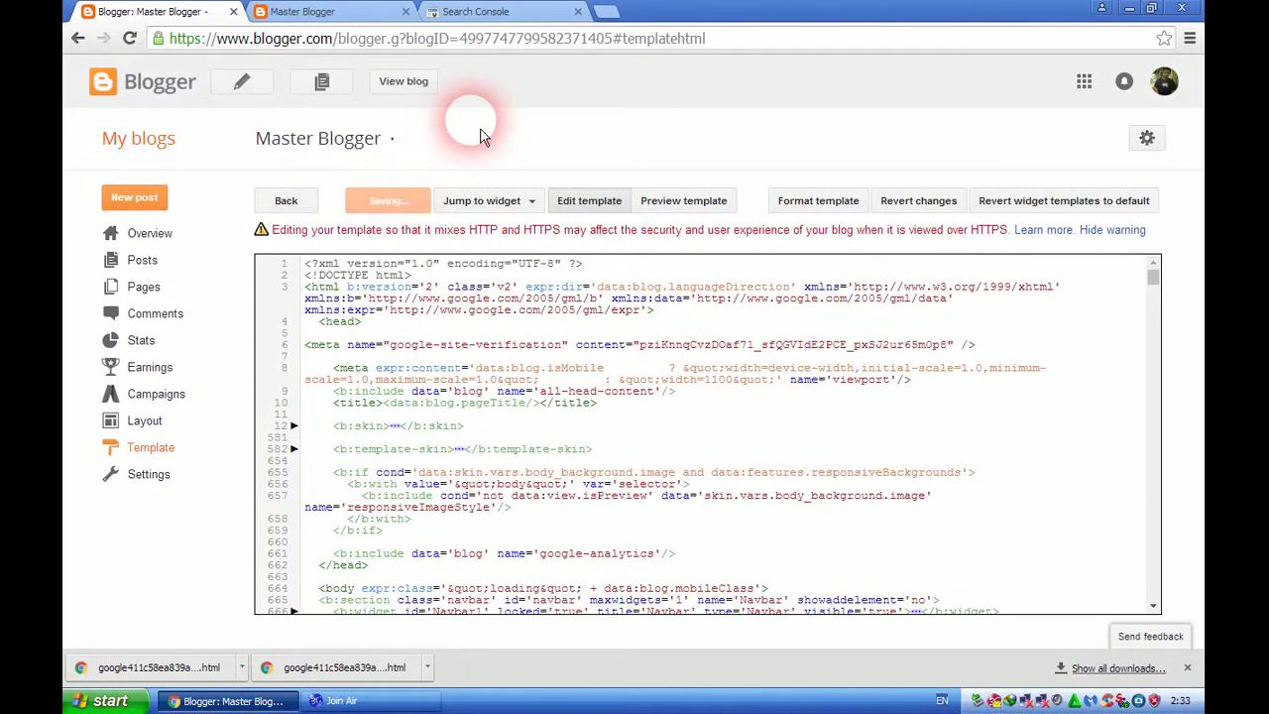
Switch back to Search Console, verify ownership of the blog with the HTML tag method, and dismiss the downloads bar
click(488, 16)
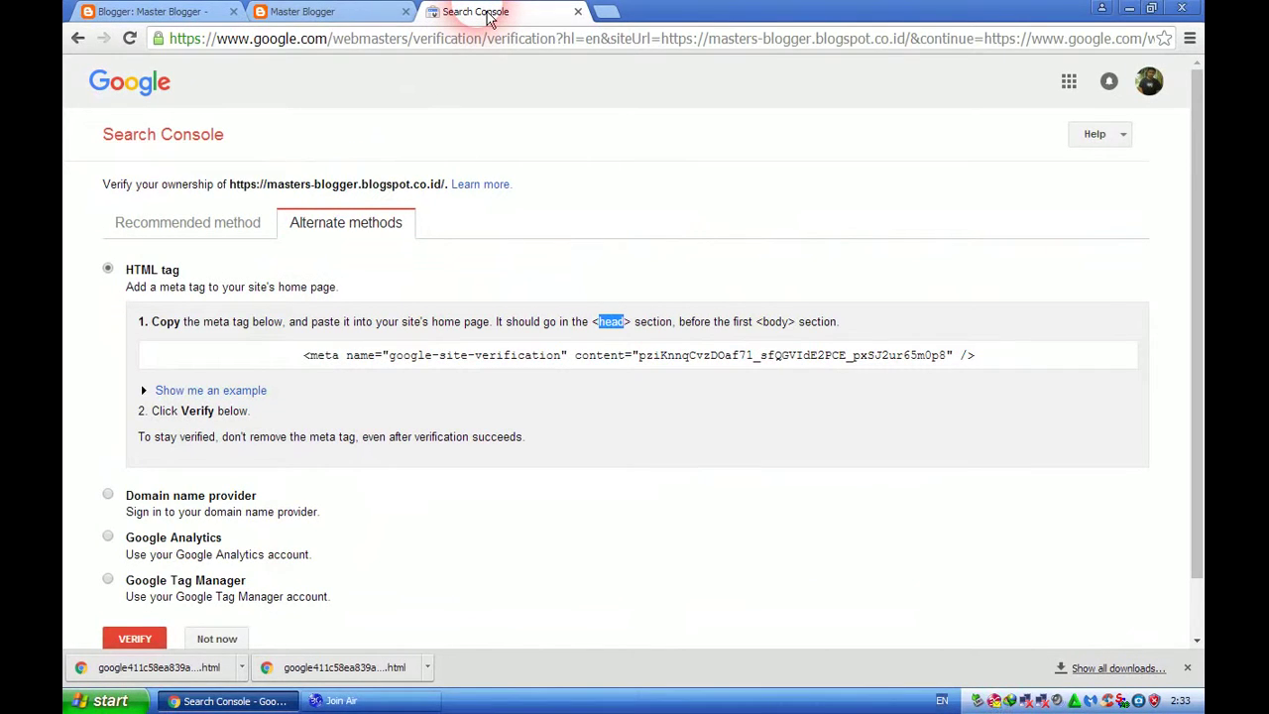
click(335, 272)
click(369, 423)
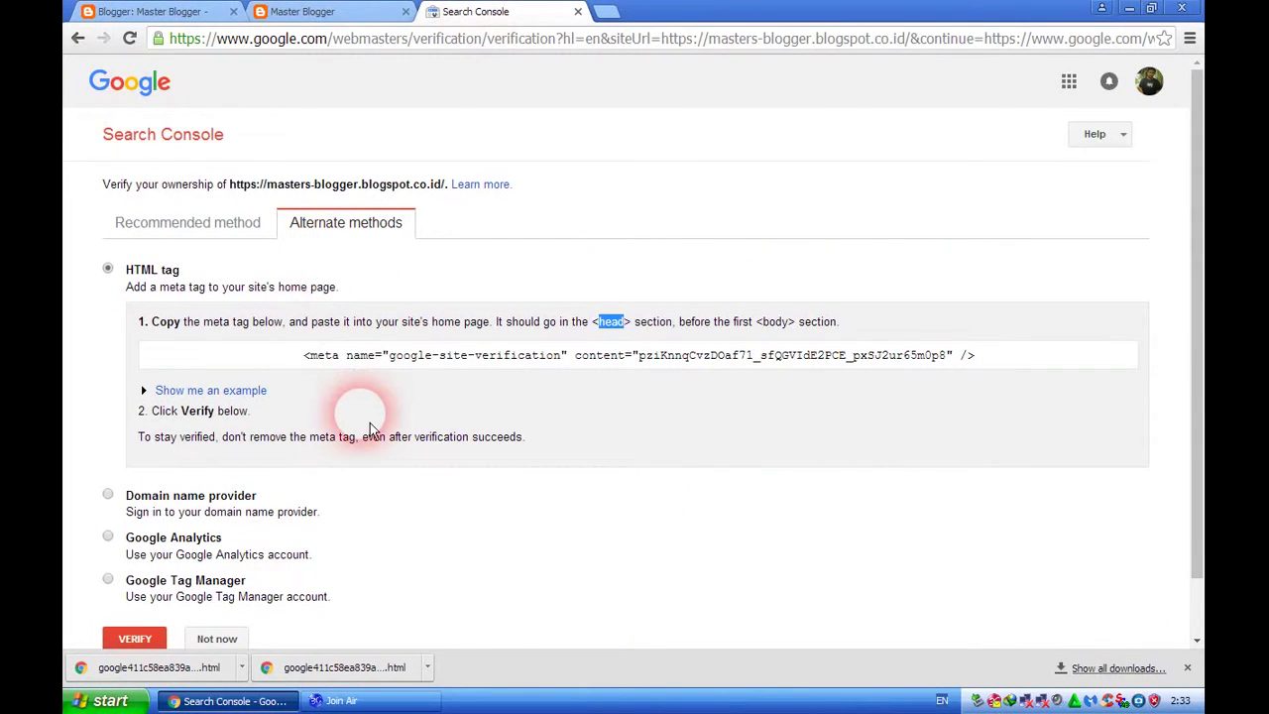
scroll(369, 429, down, 1)
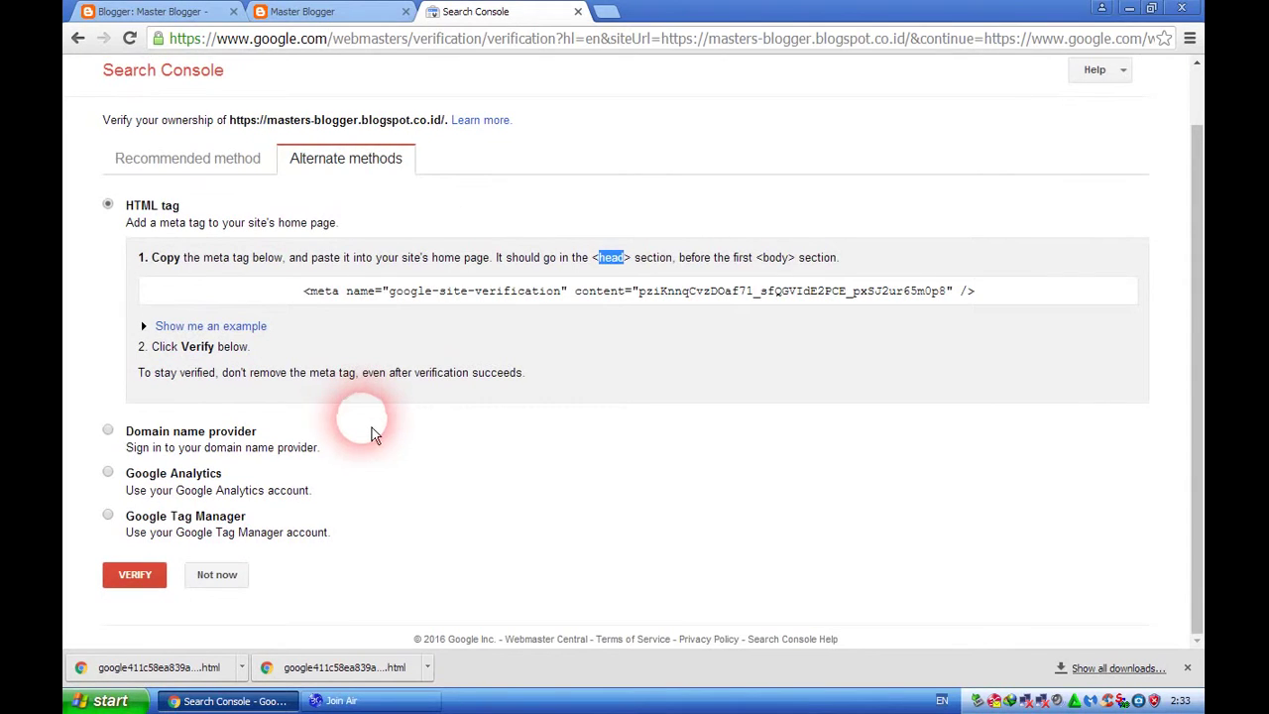
click(147, 583)
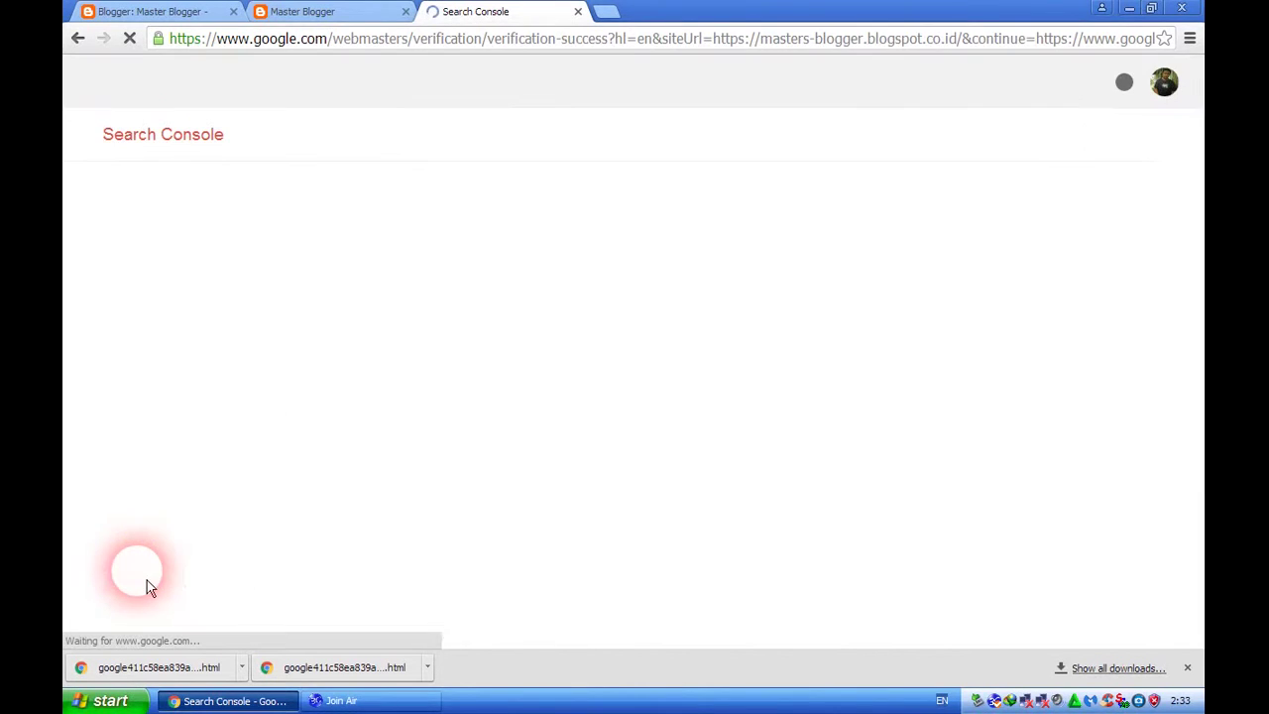
click(1188, 668)
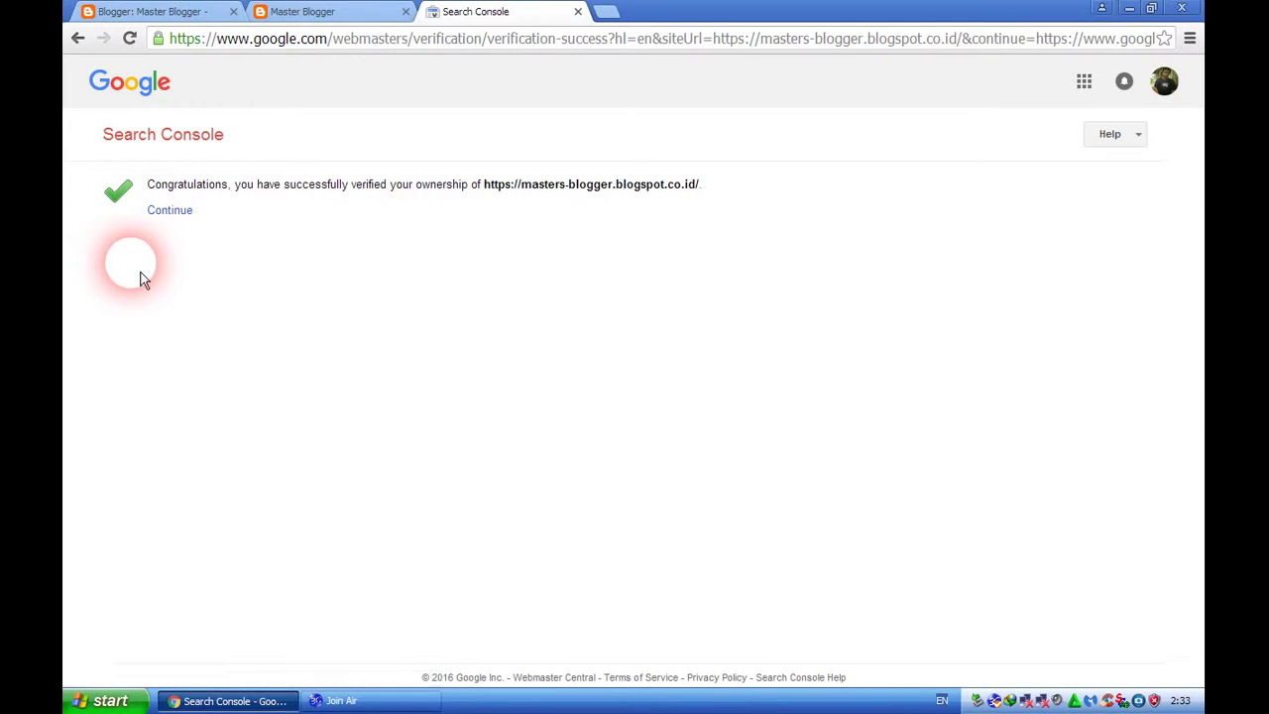
Continue to the blog's Search Console dashboard and return to the home list of properties
click(178, 219)
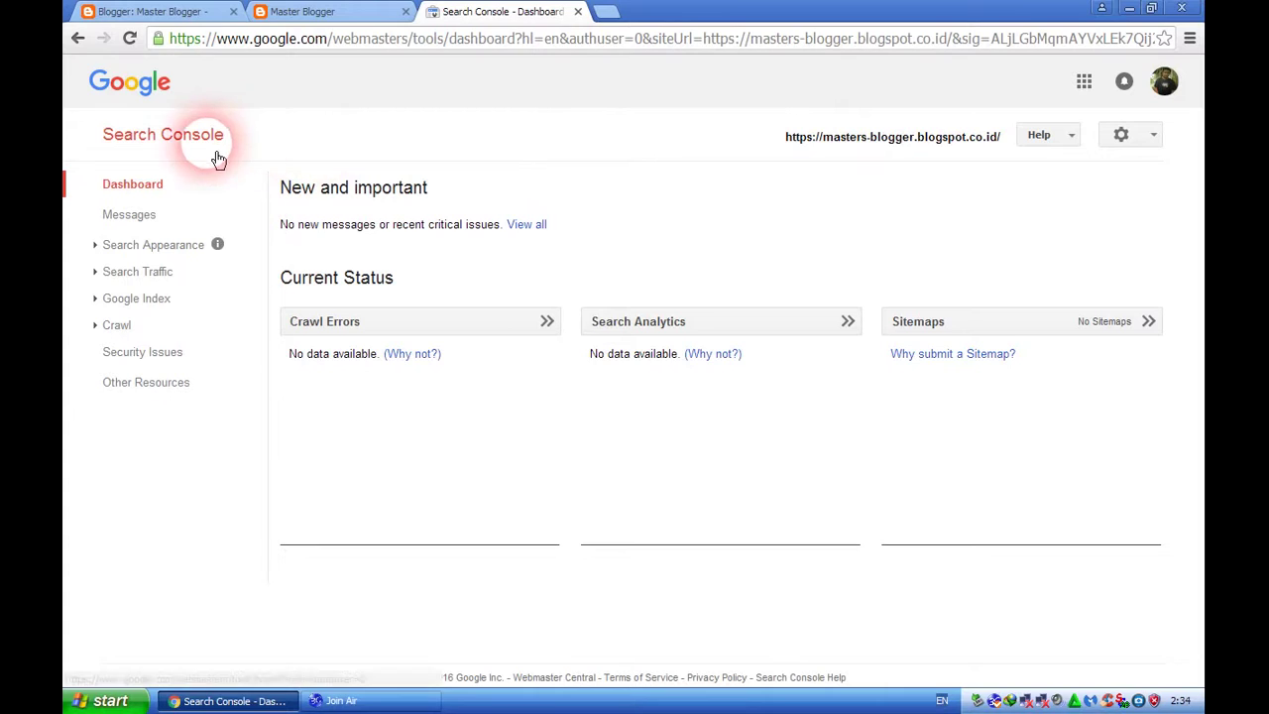
click(156, 179)
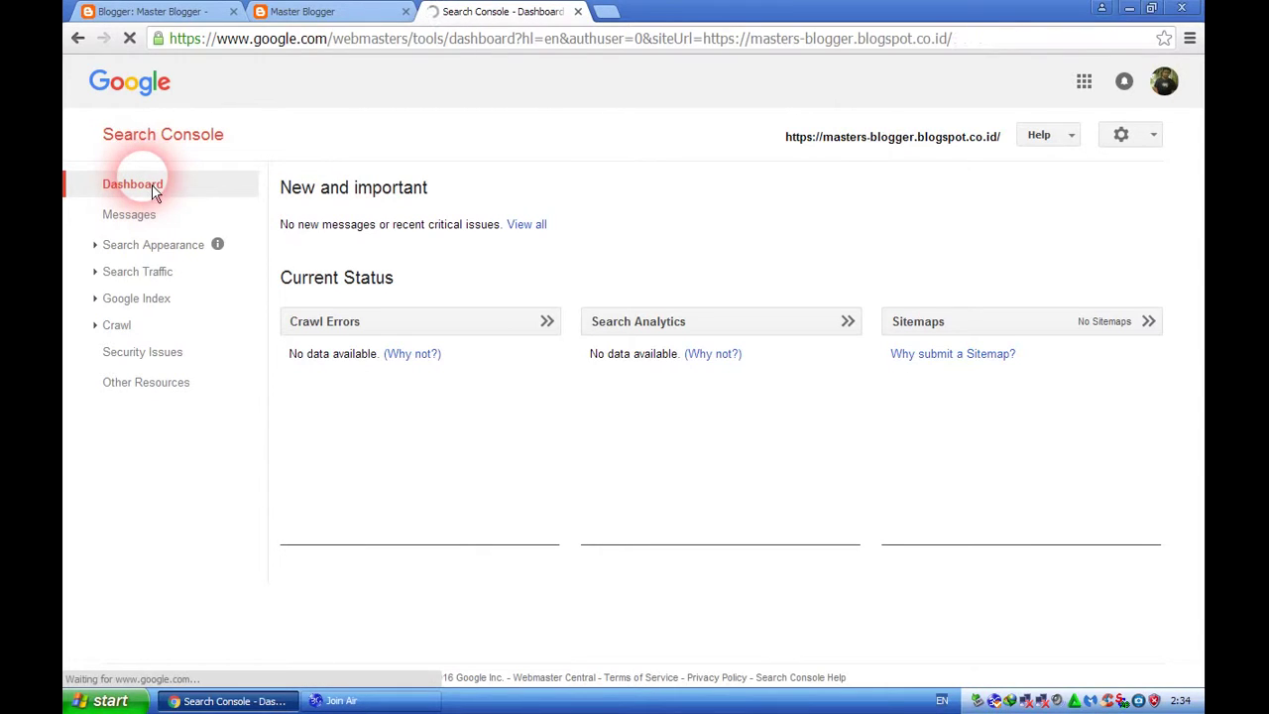
click(139, 104)
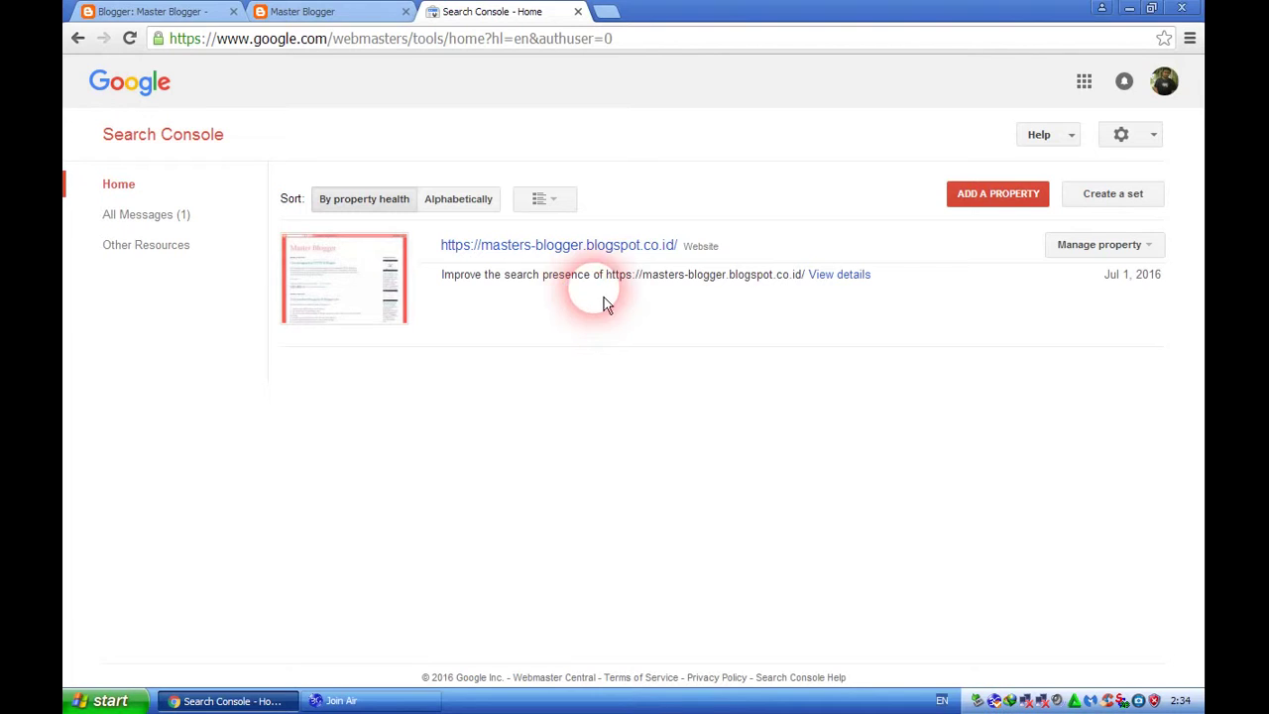
Open the Blogger dashboard at blogger.com from a new browser tab
mouse_move(705, 20)
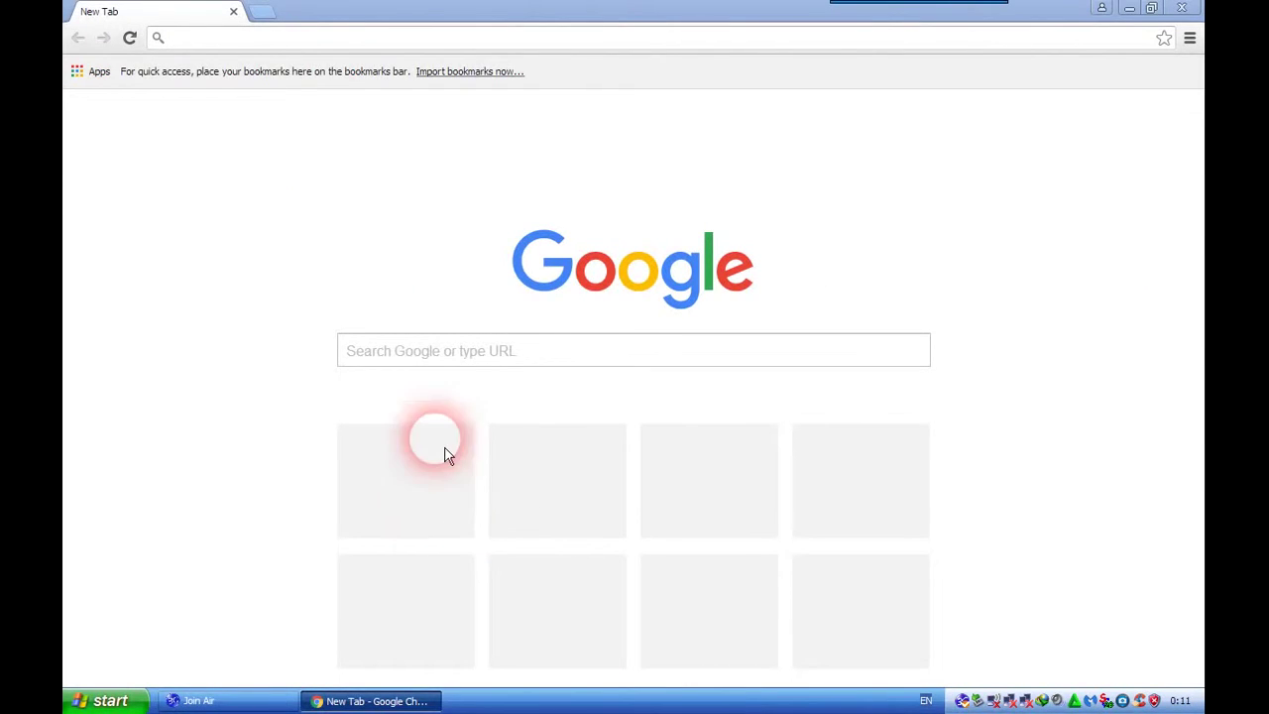
click(433, 354)
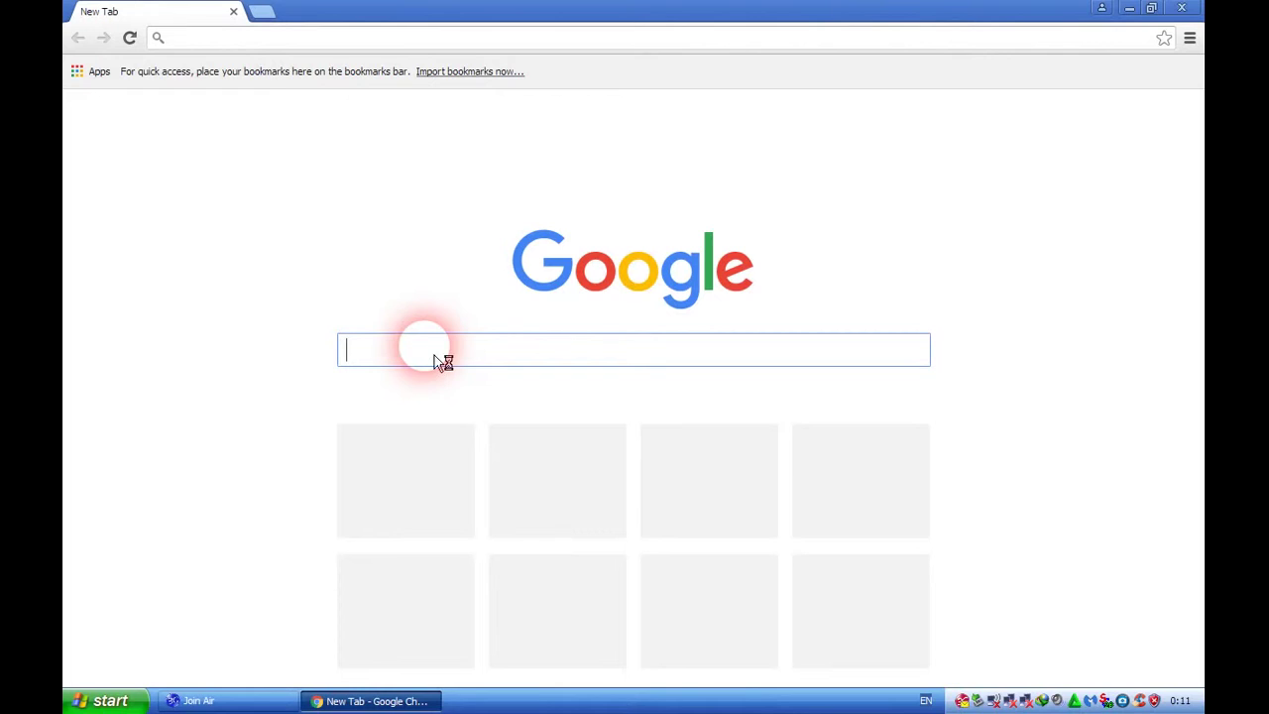
text(blogger)
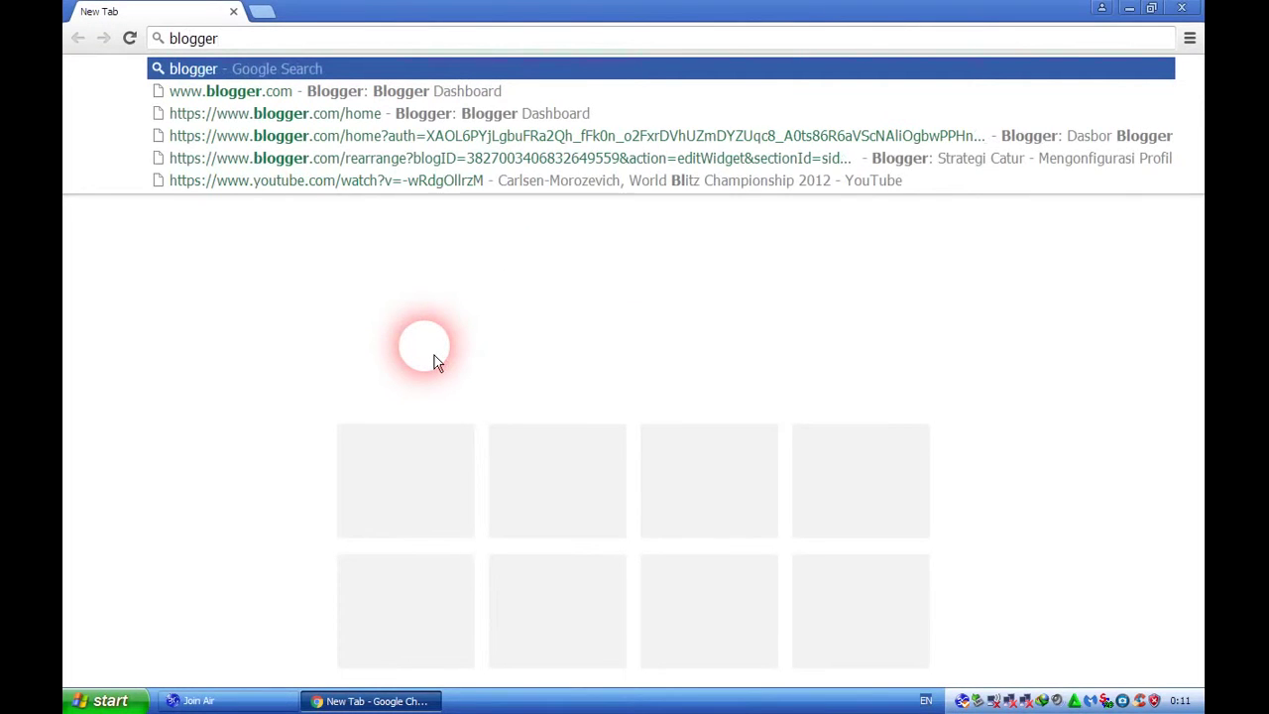
text(.com)
key(Return)
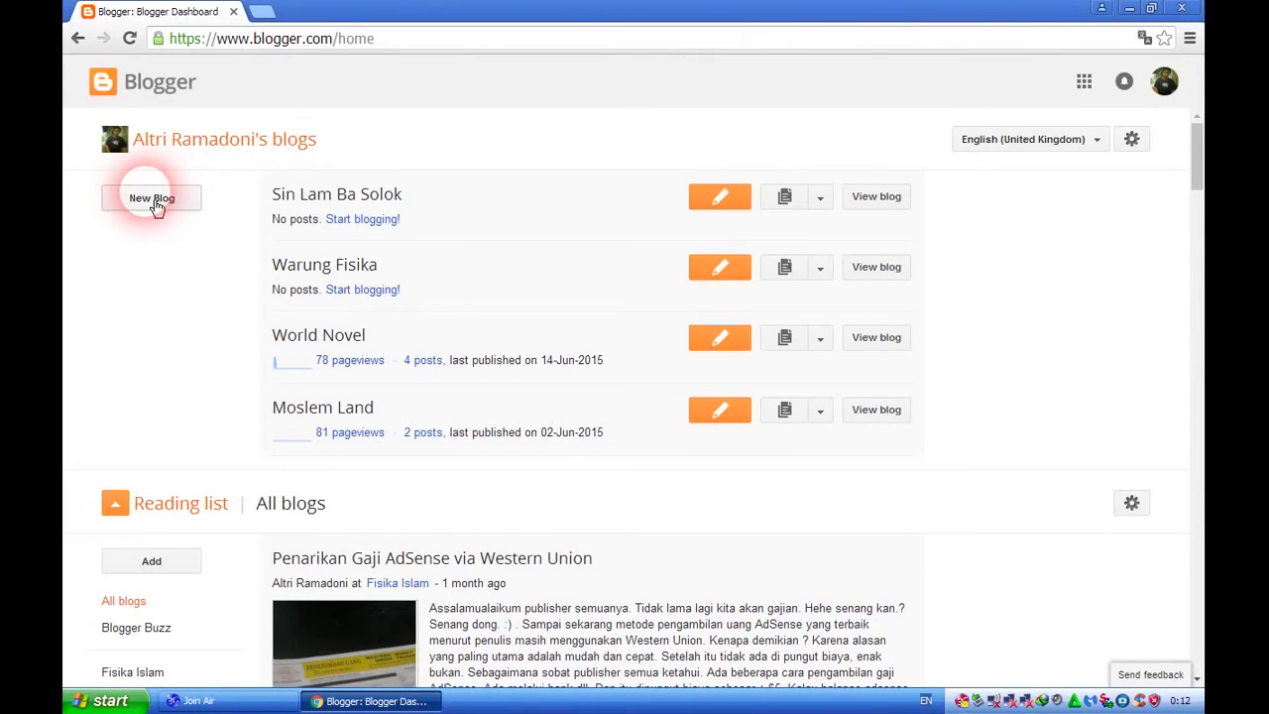
Start a new blog titled Master Blogger with the address masters-blogger.blogspot.com
click(155, 201)
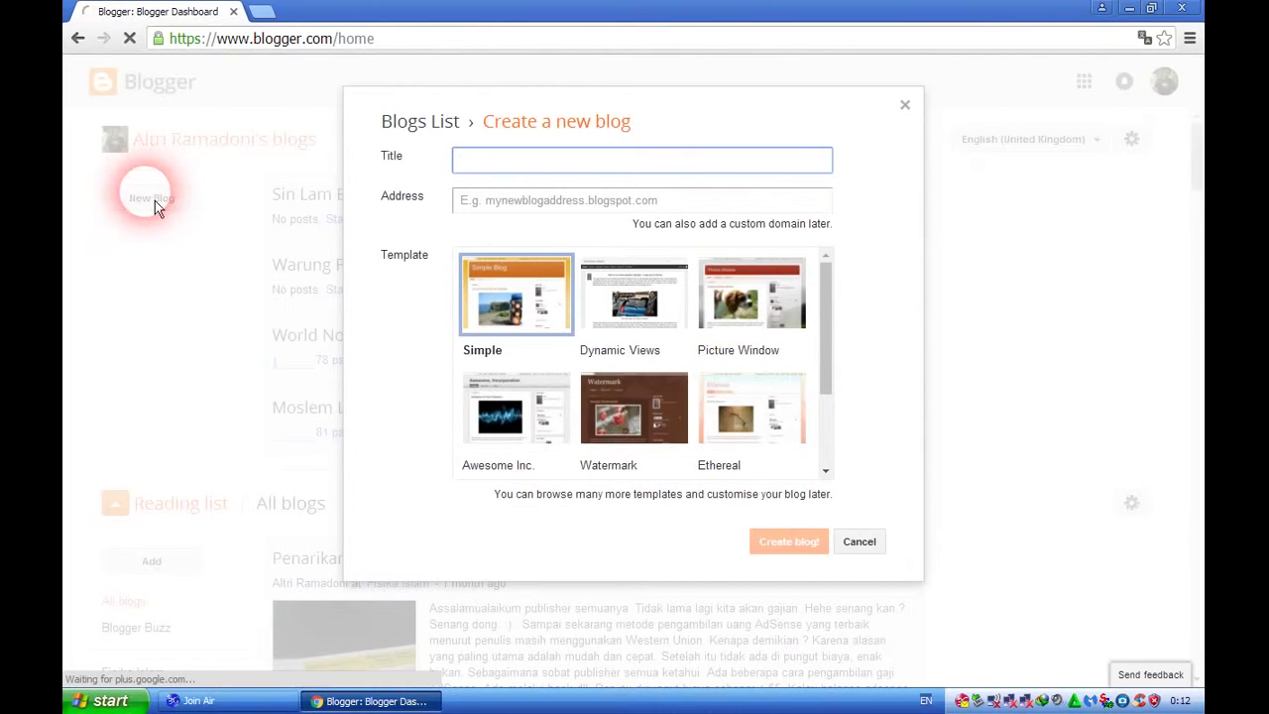
text(Mas)
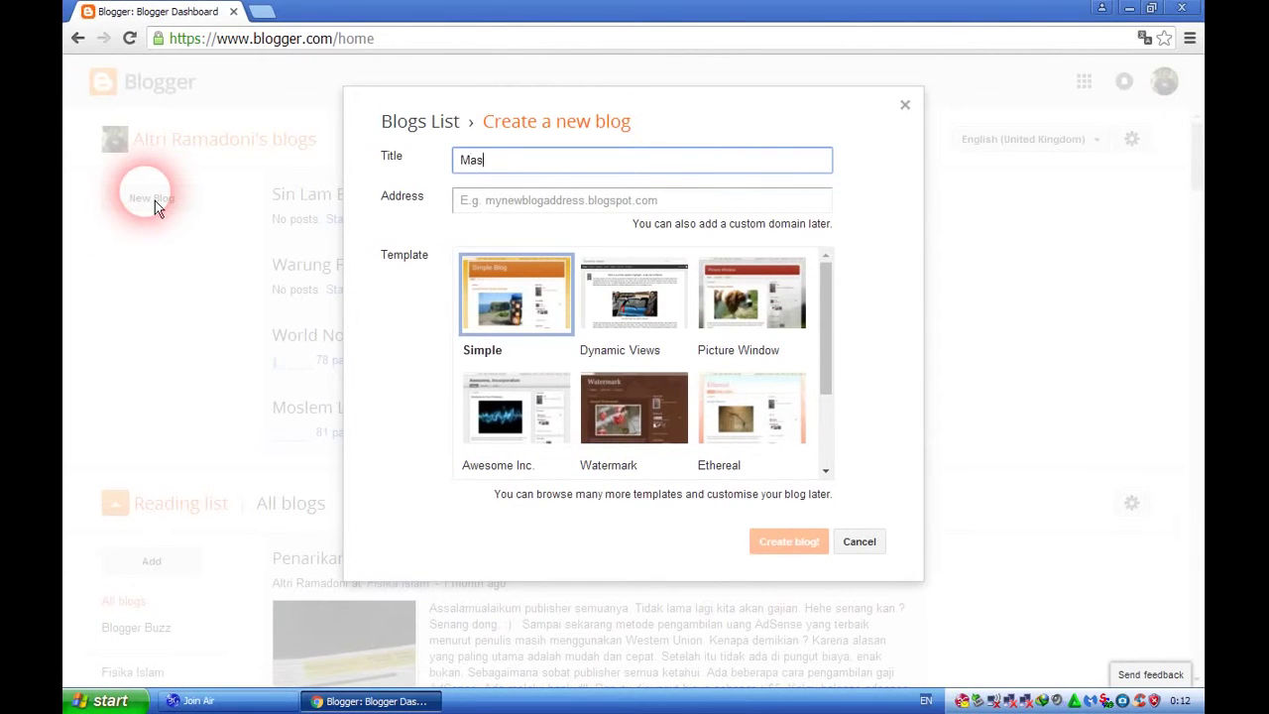
text(ter Blogger)
click(485, 202)
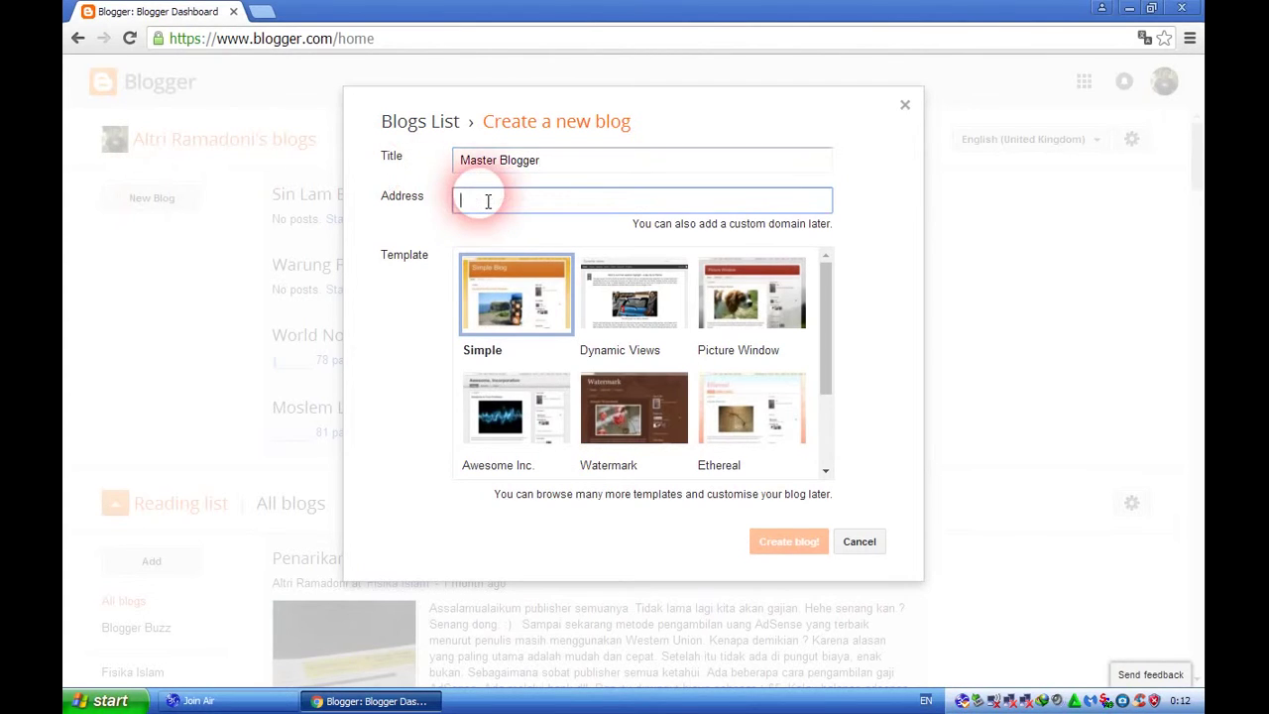
text(masters)
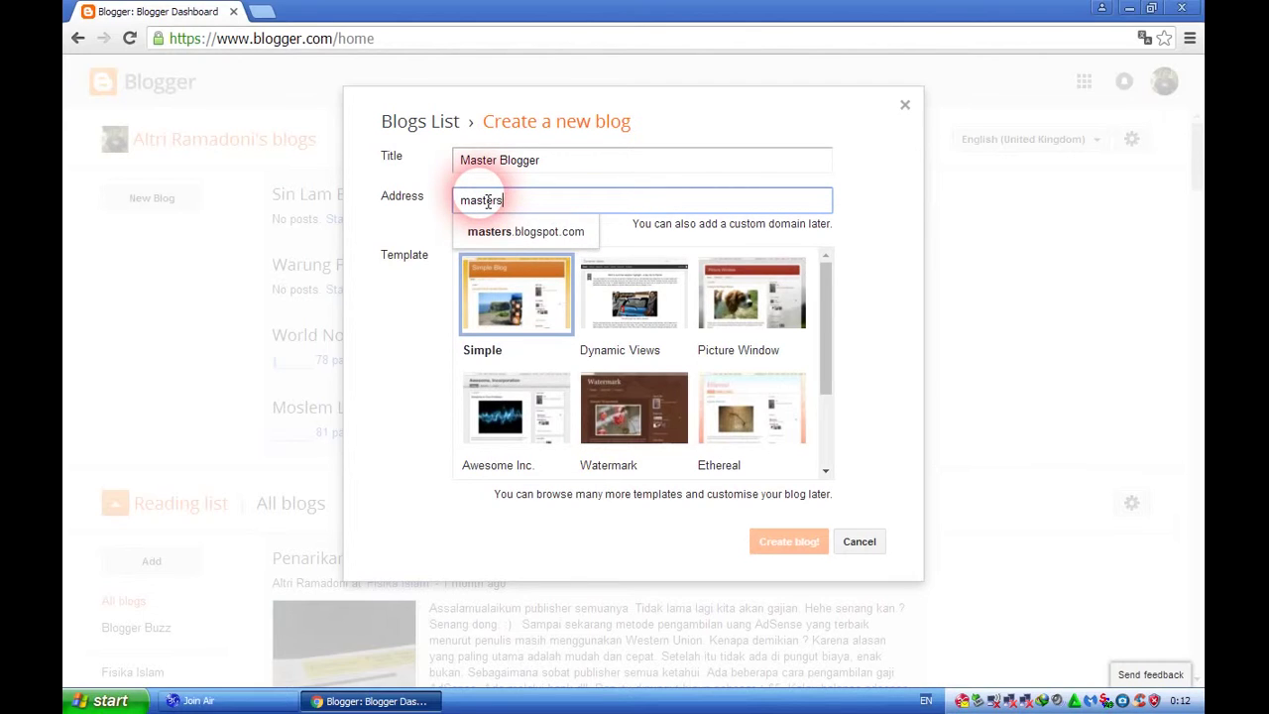
text(-blogger)
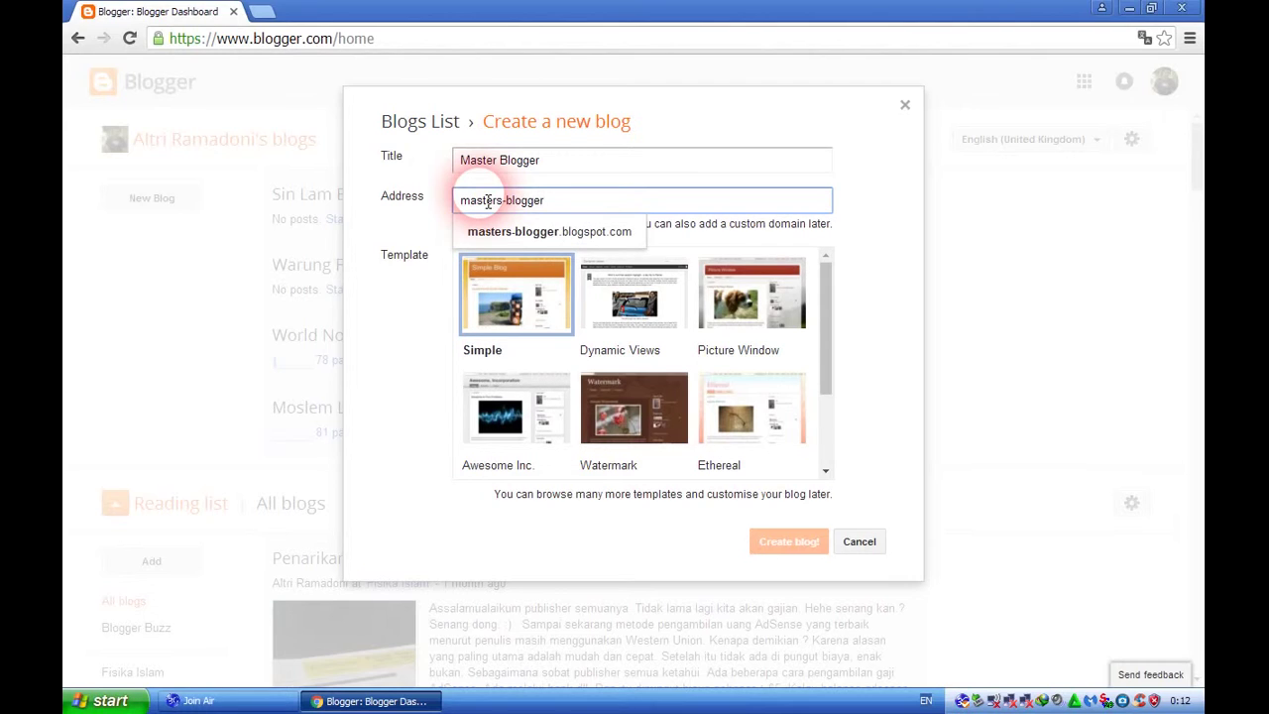
click(508, 232)
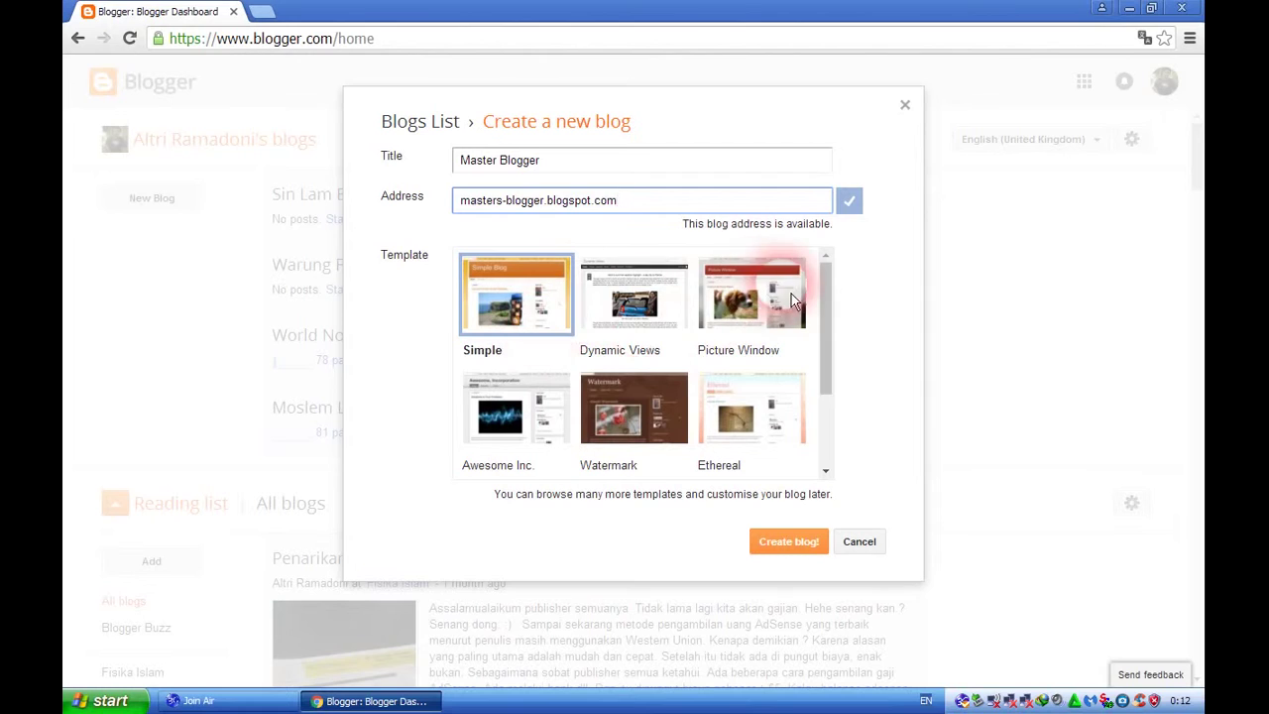
Choose the Simple template for the new blog and create the blog
mouse_move(824, 291)
mouse_down()
mouse_move(835, 430)
mouse_move(826, 269)
mouse_up()
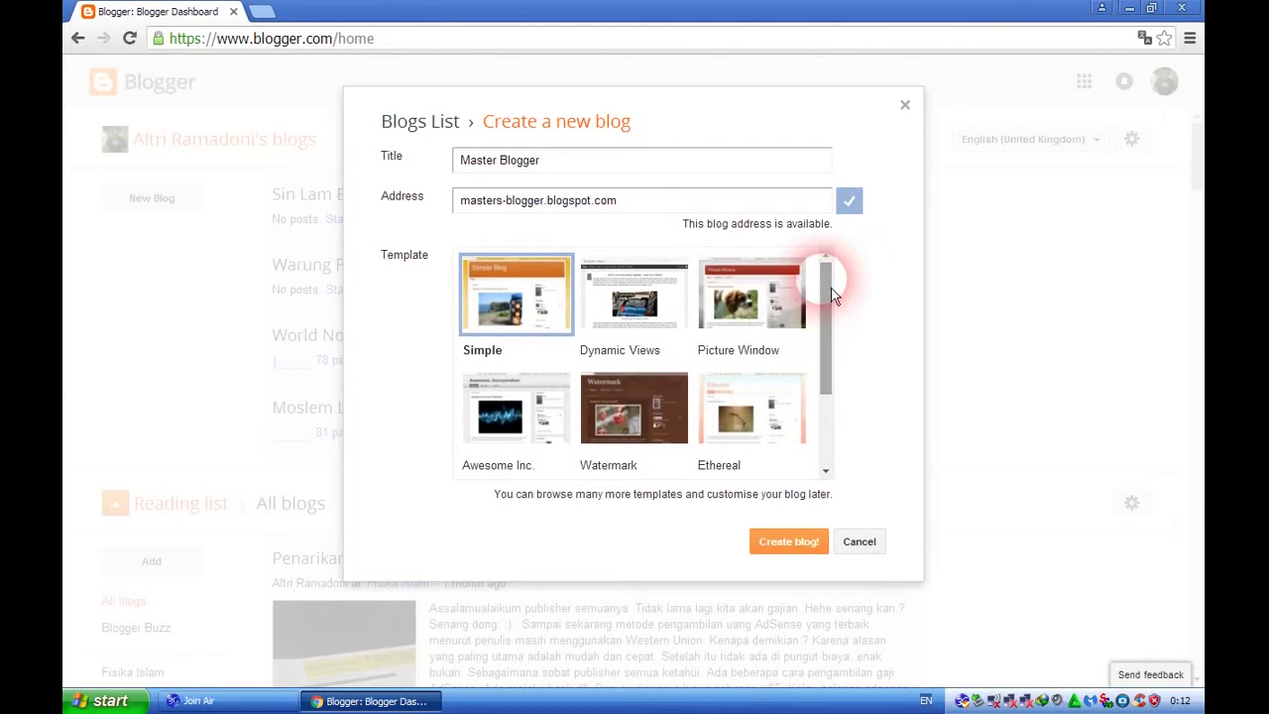
click(540, 307)
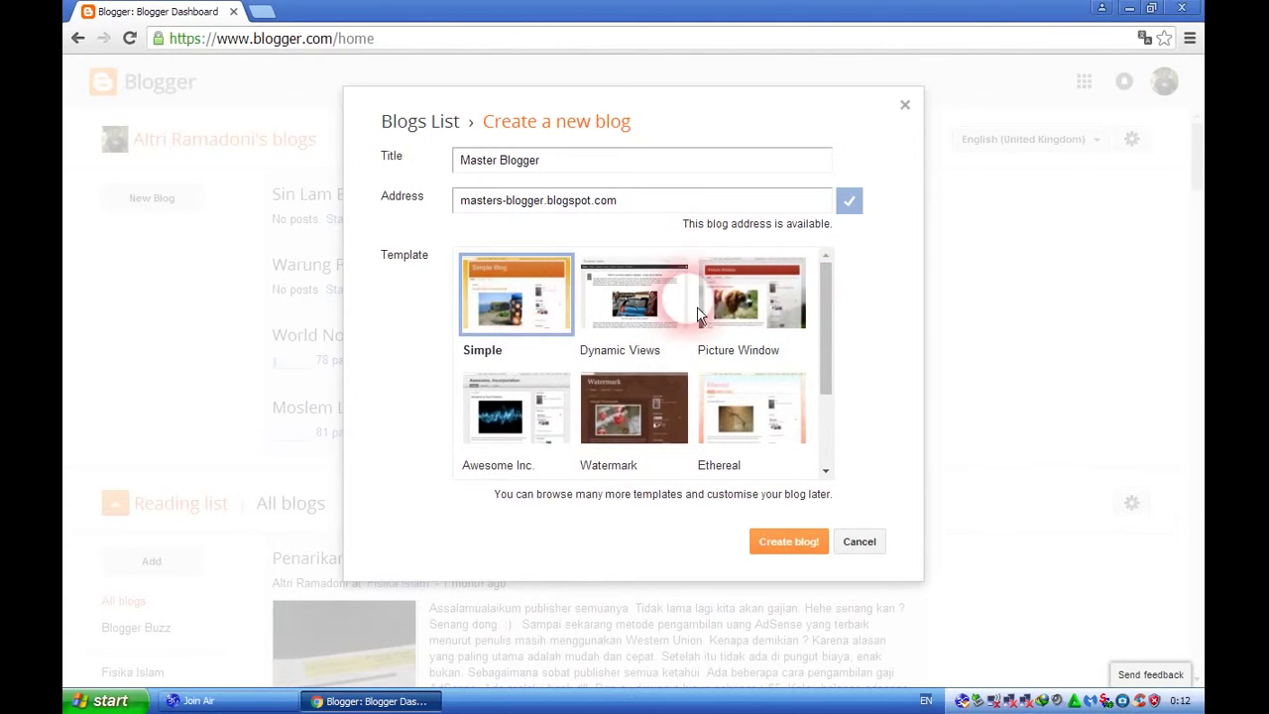
click(790, 548)
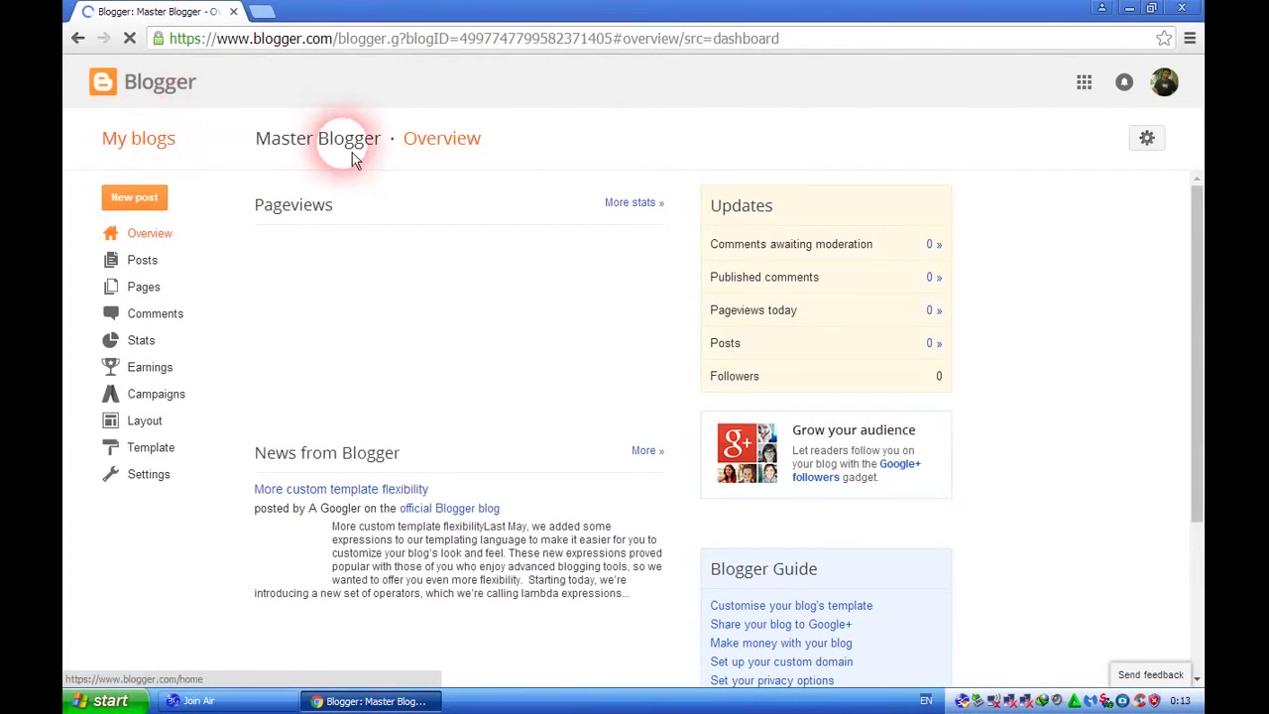
Check the blog title on the Master Blogger overview, dismiss the HTTPS settings notice, and view the blog
triple_click(319, 139)
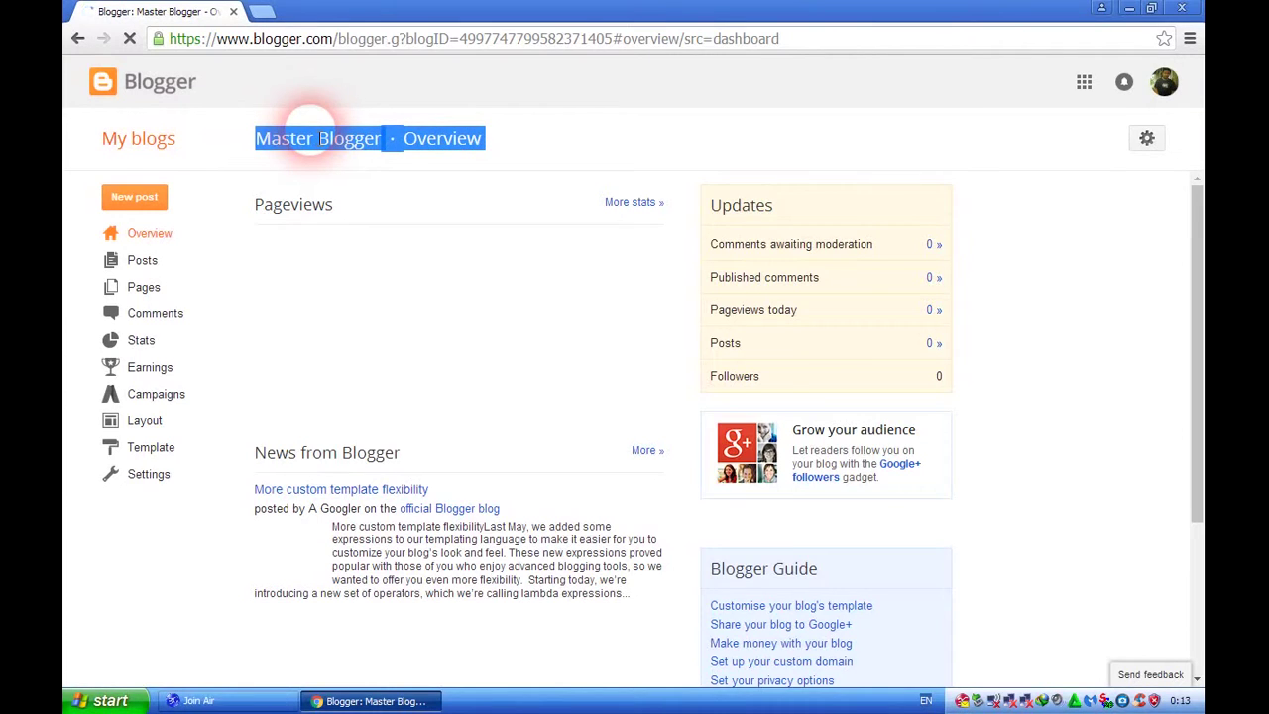
click(283, 139)
drag(256, 139, 397, 135)
click(374, 132)
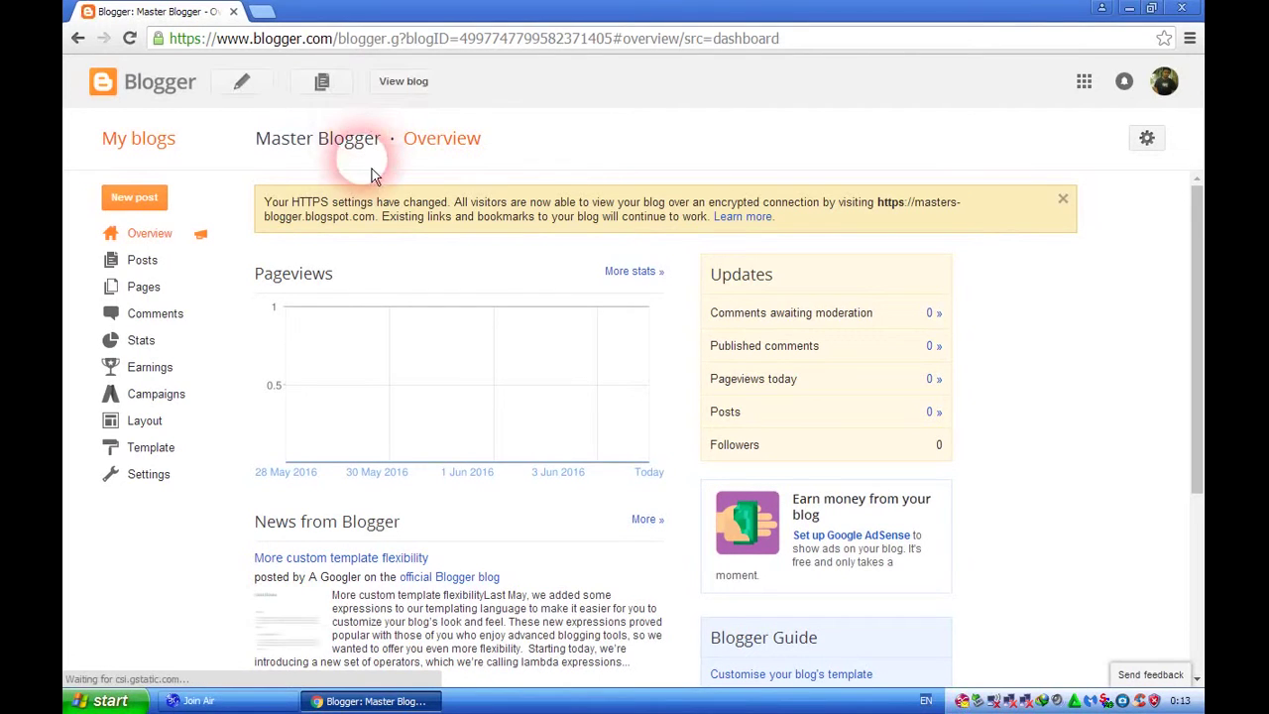
click(1061, 200)
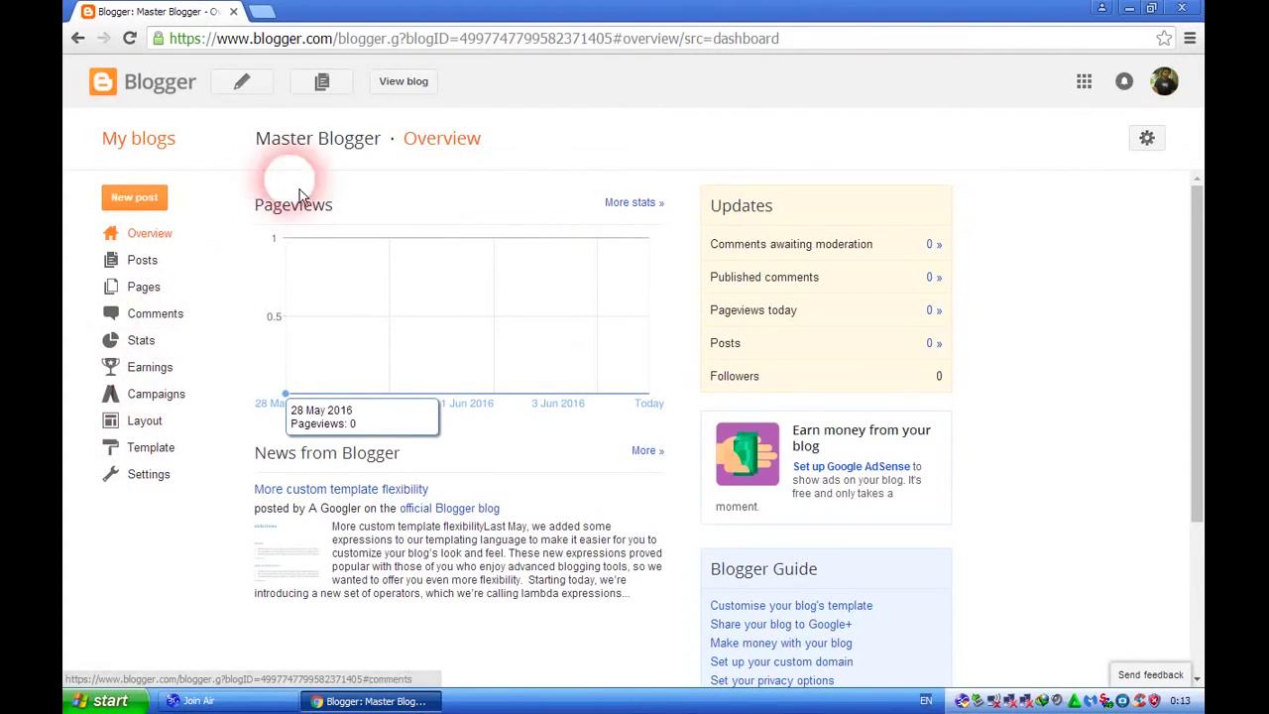
click(403, 83)
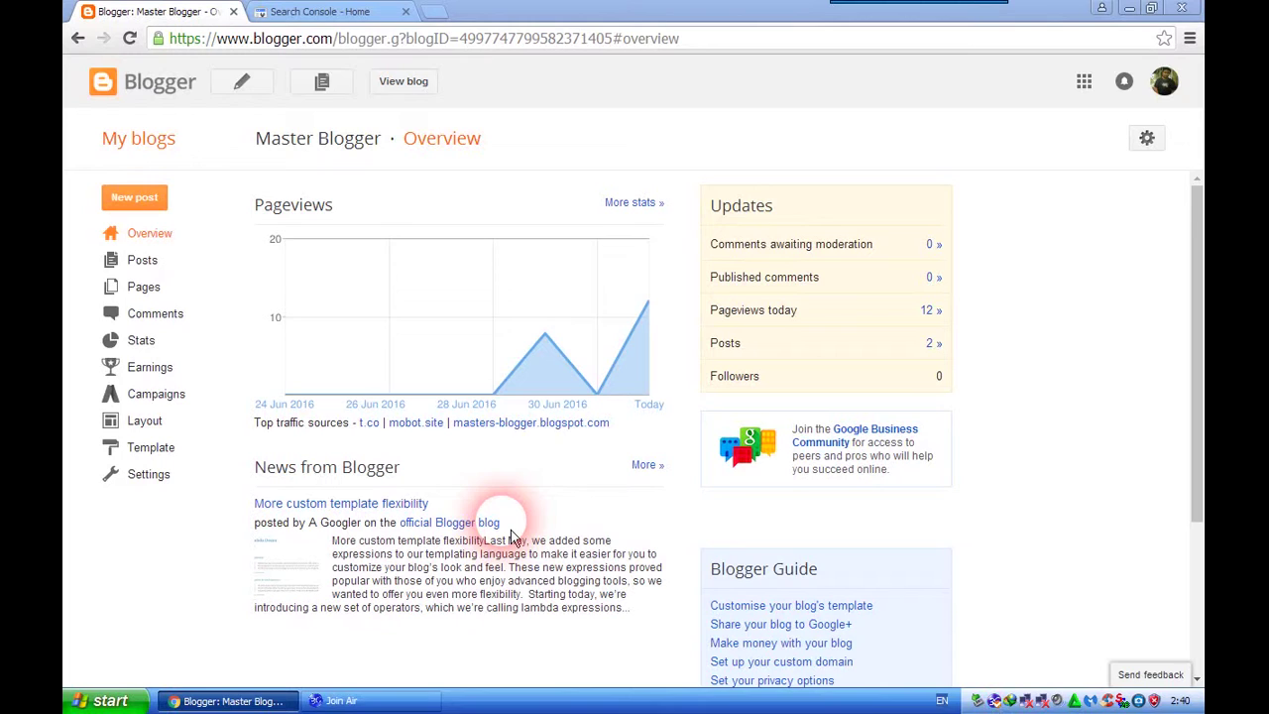
mouse_move(467, 361)
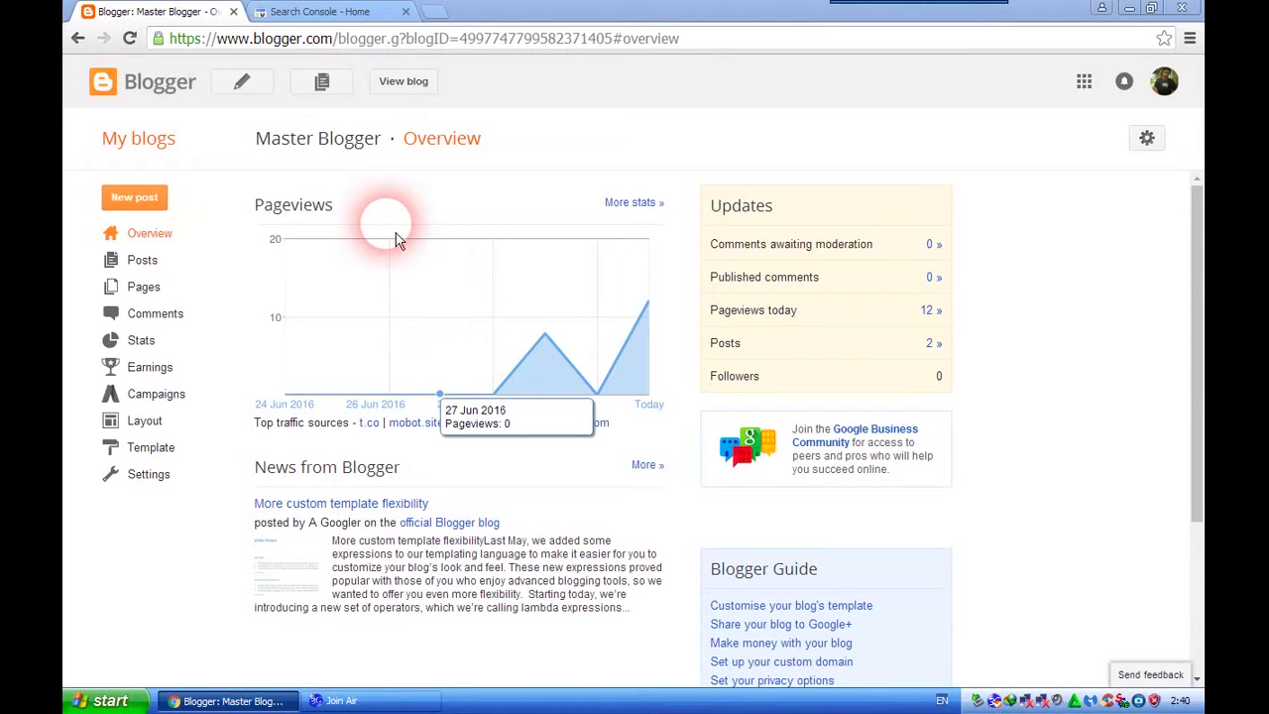
click(335, 10)
click(424, 170)
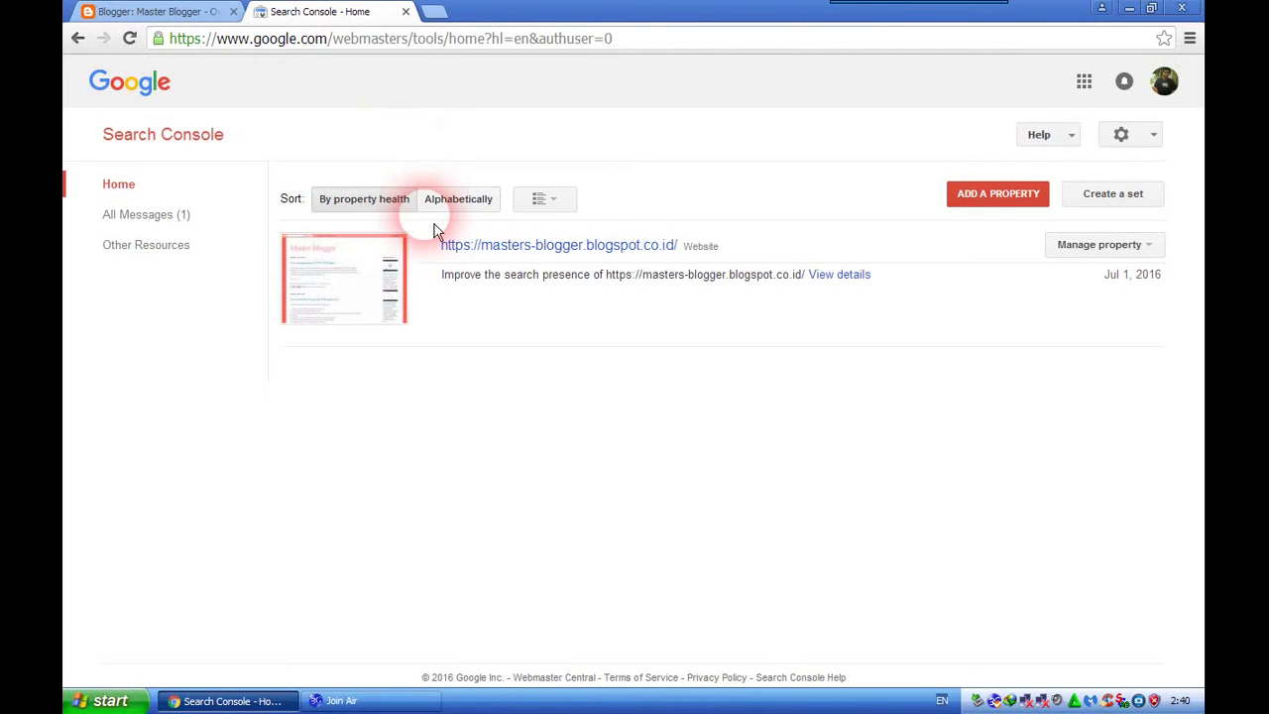
click(408, 199)
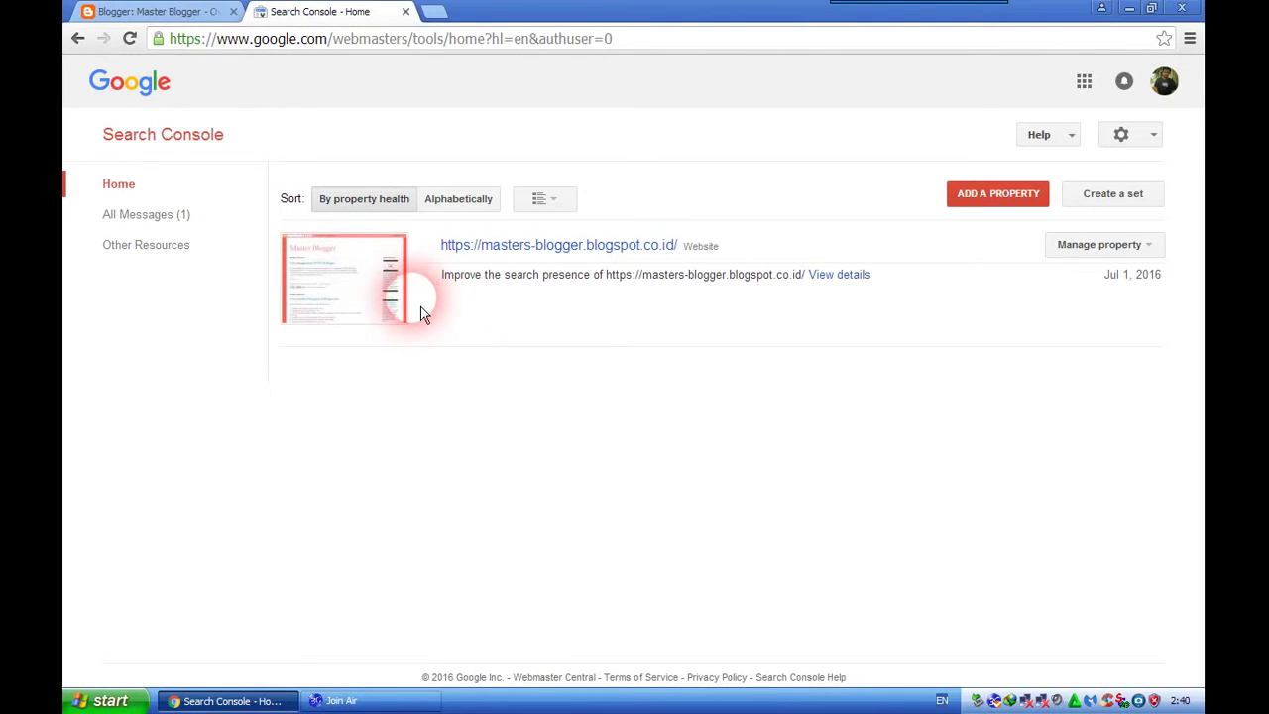
click(189, 222)
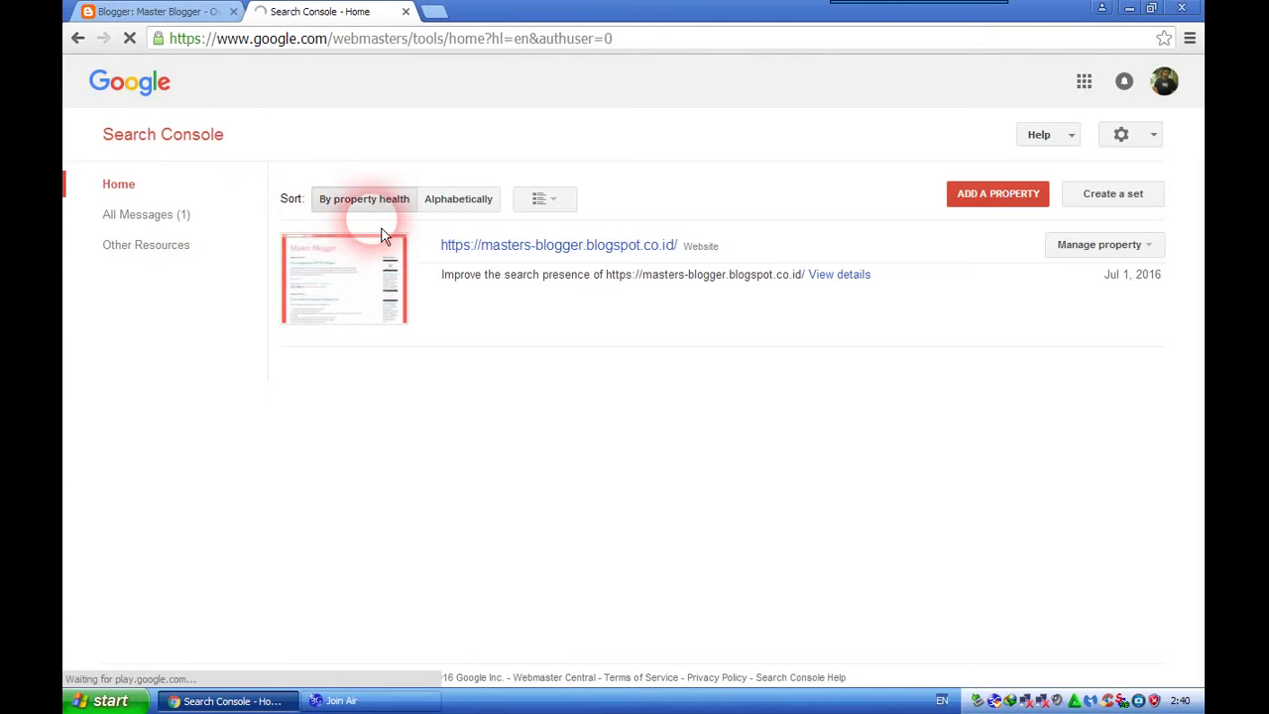
click(158, 193)
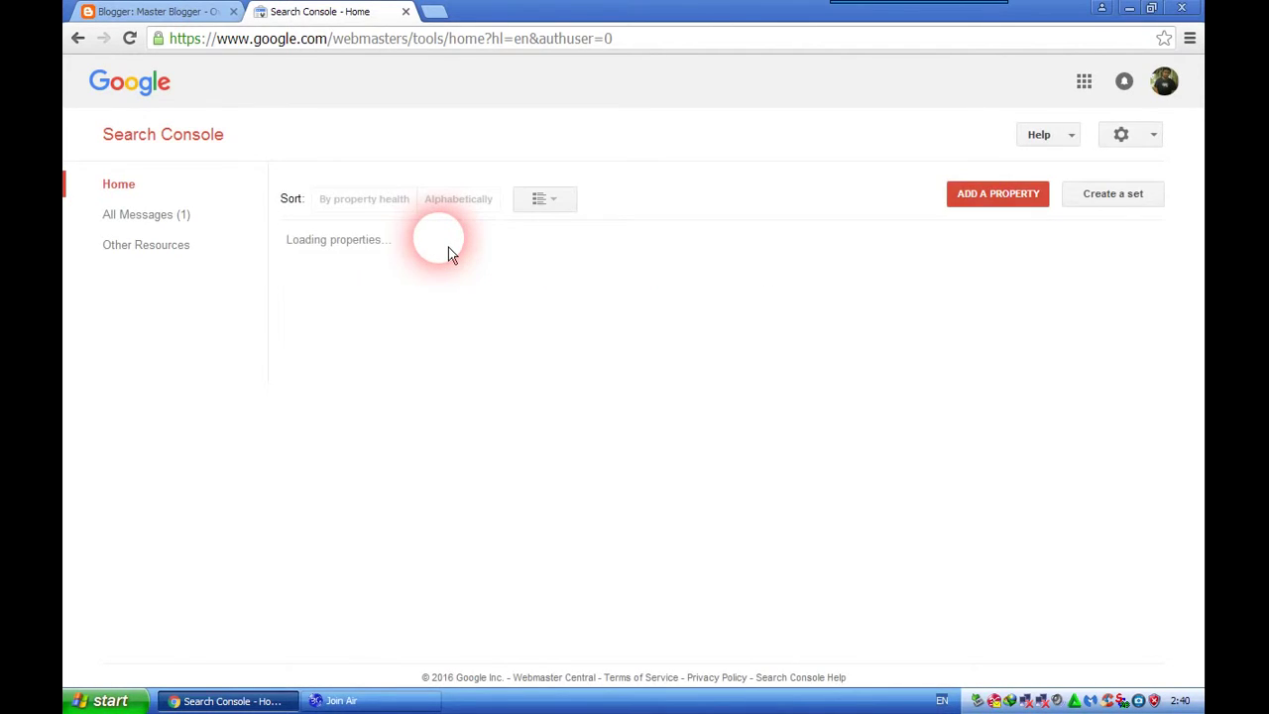
click(453, 250)
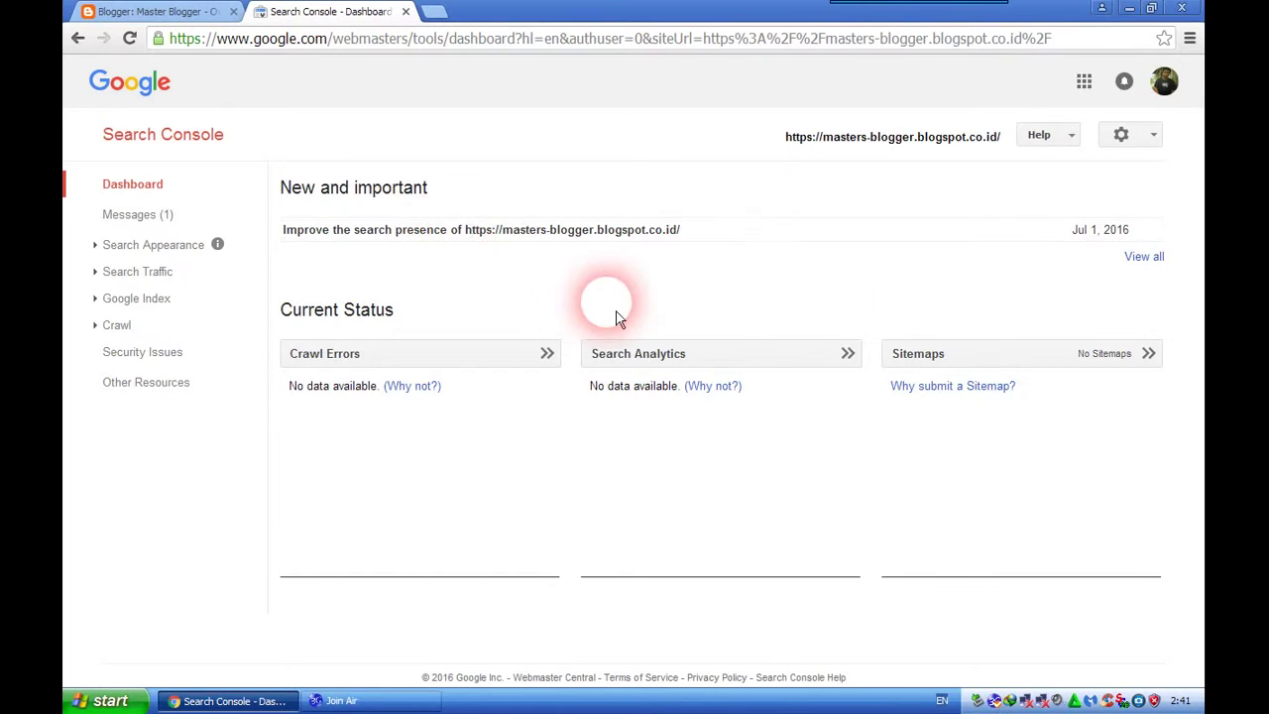
Submit sitemap.xml as a new sitemap in the property's Sitemaps report and refresh the report
click(904, 359)
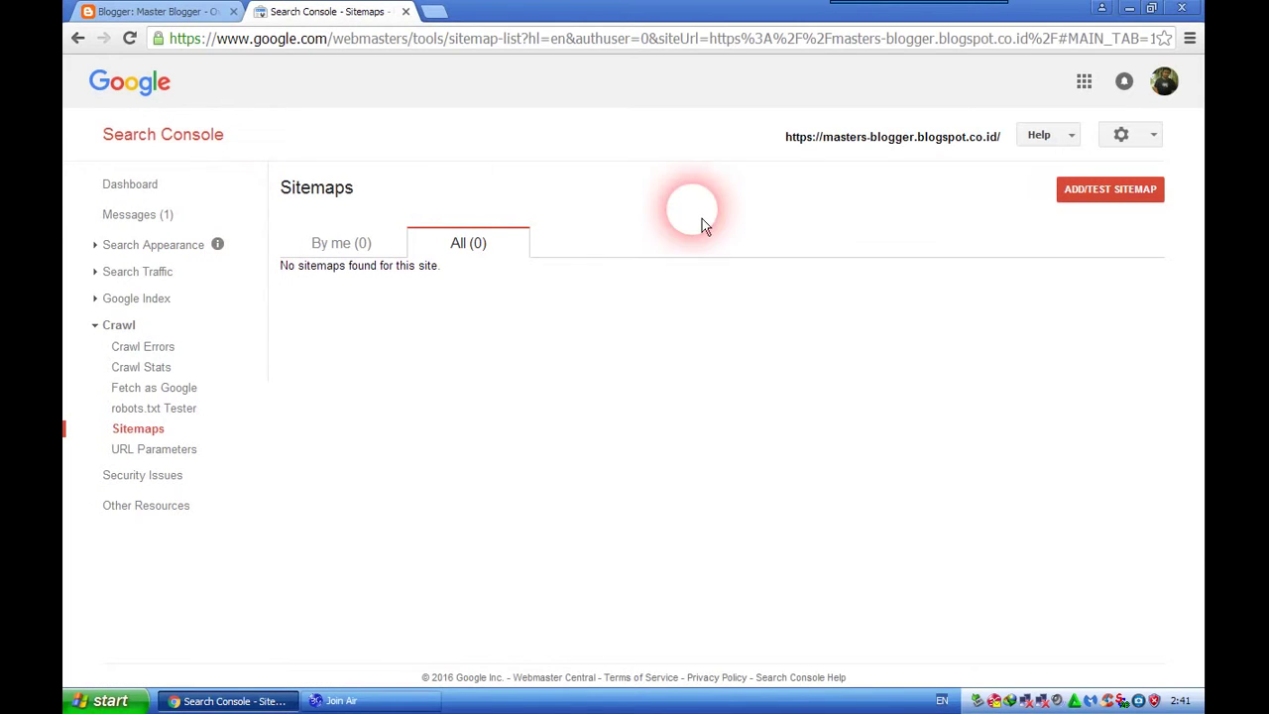
click(145, 426)
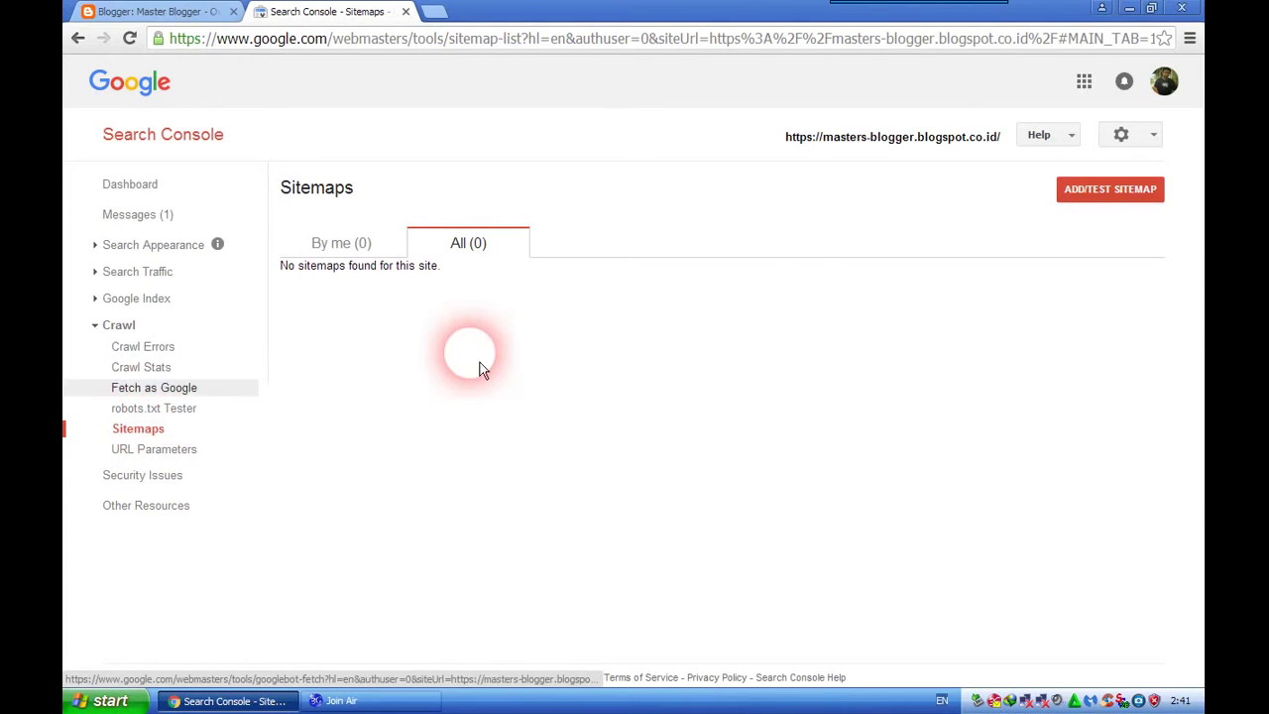
click(1081, 200)
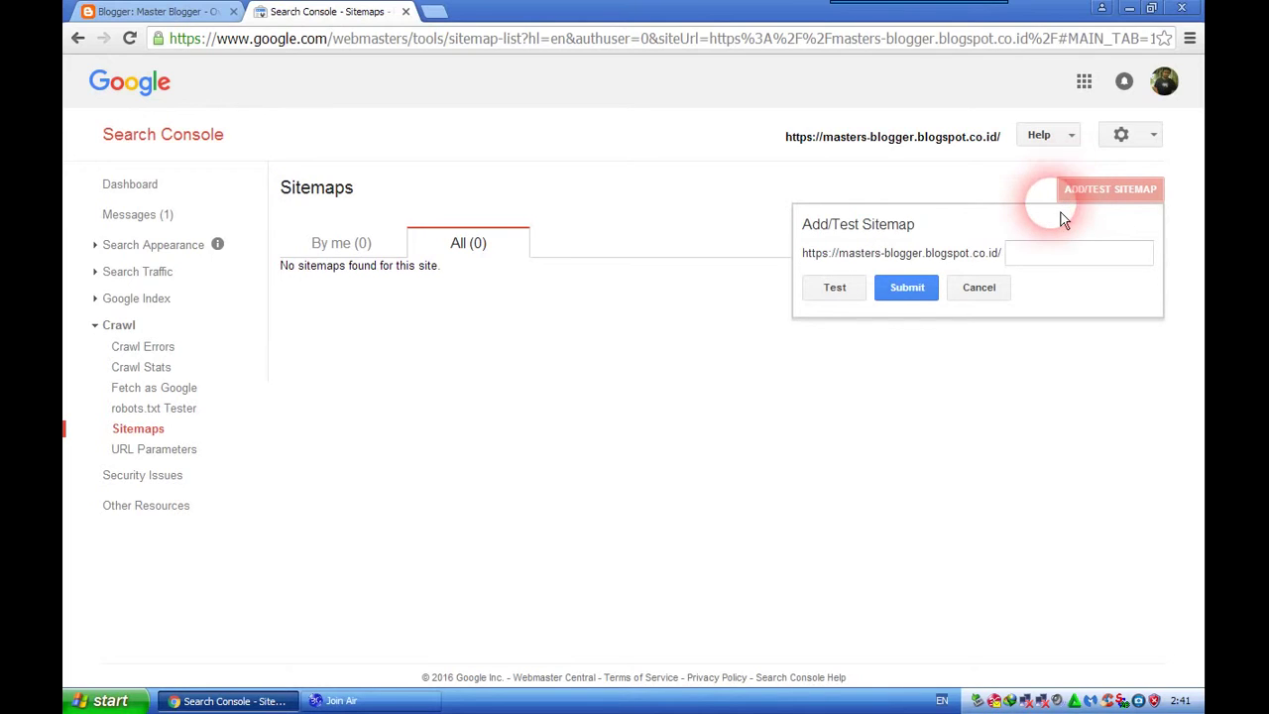
click(1028, 250)
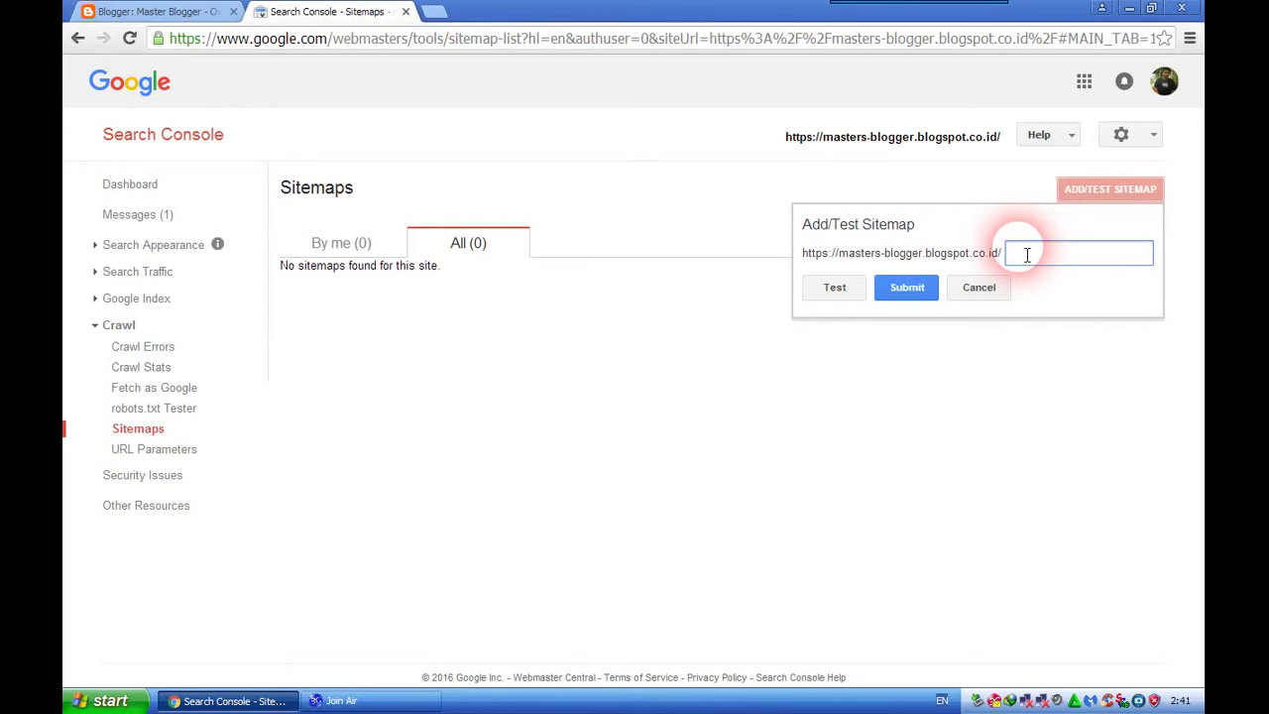
text(sitemap)
text(.xml)
click(897, 295)
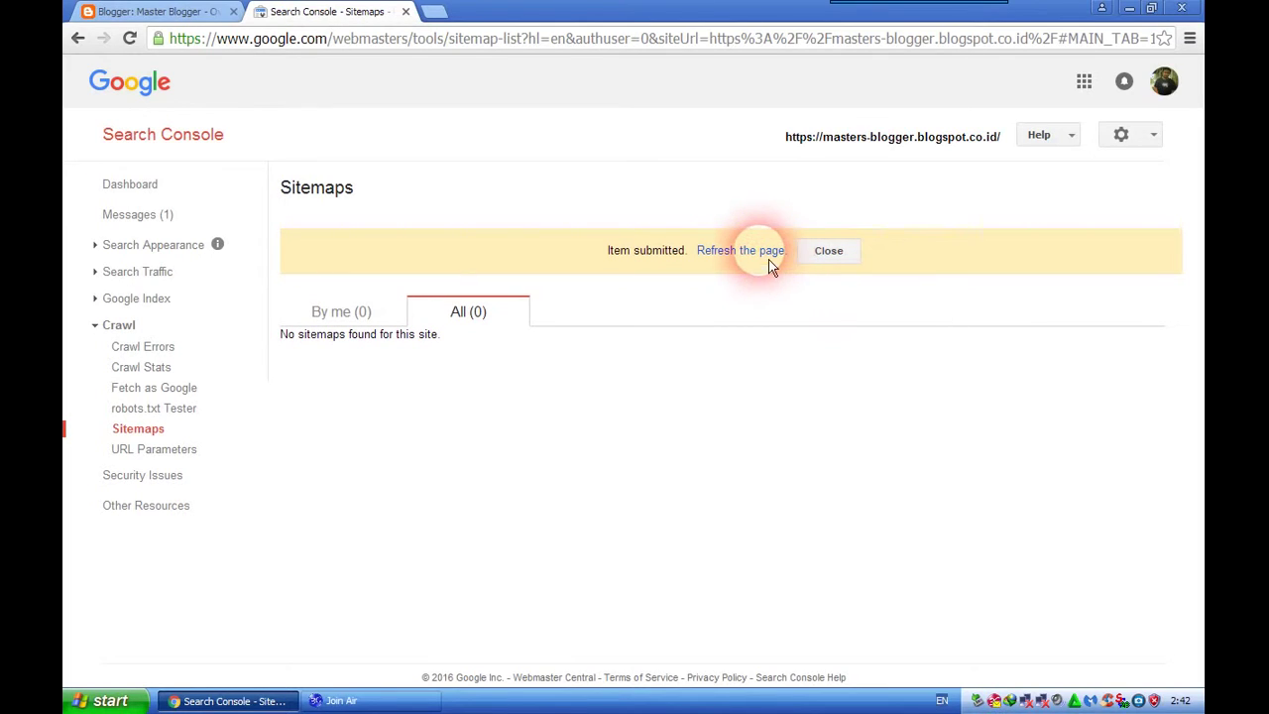
click(765, 254)
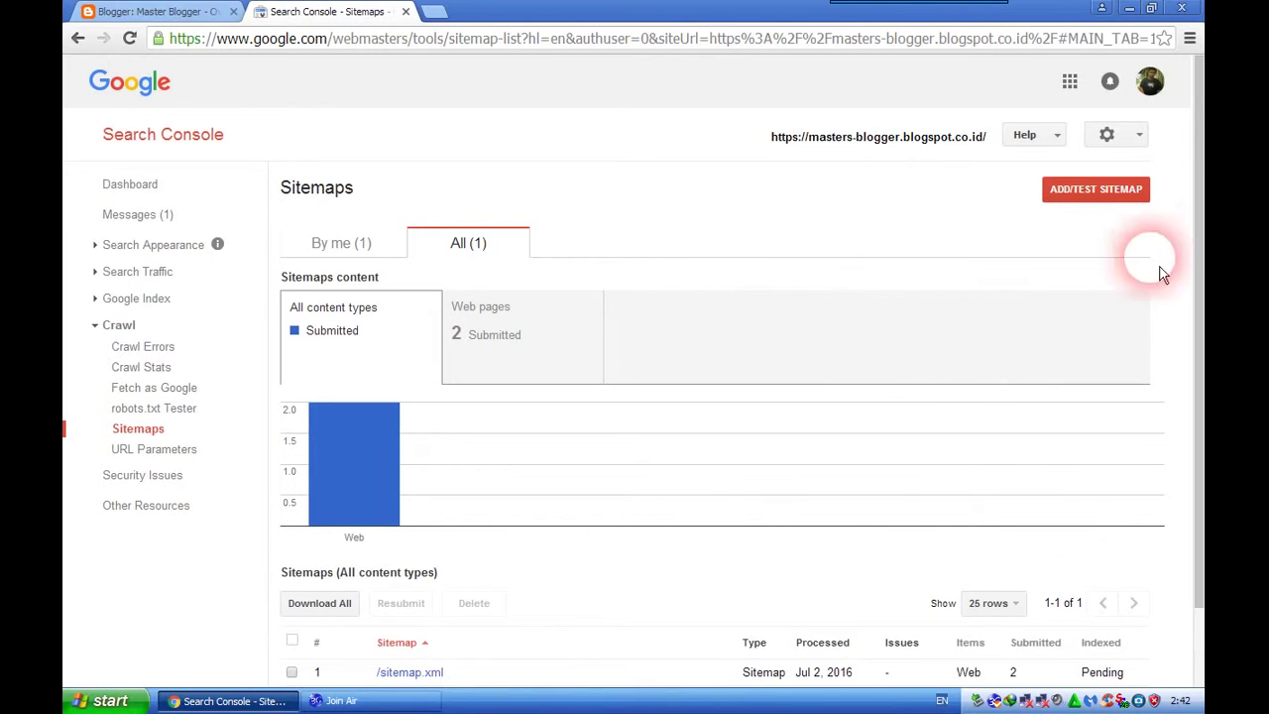
Check the indexed status and the submitted page count of the /sitemap.xml entry
drag(1195, 248, 1189, 352)
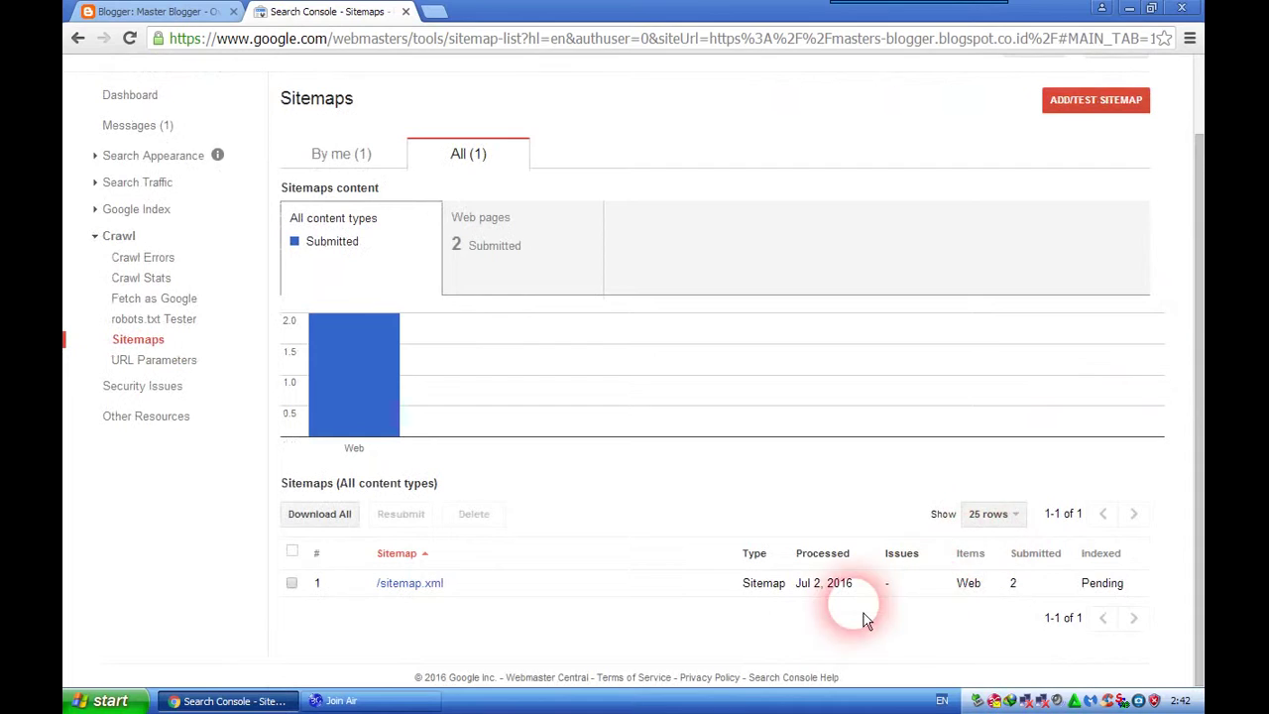
double_click(1100, 584)
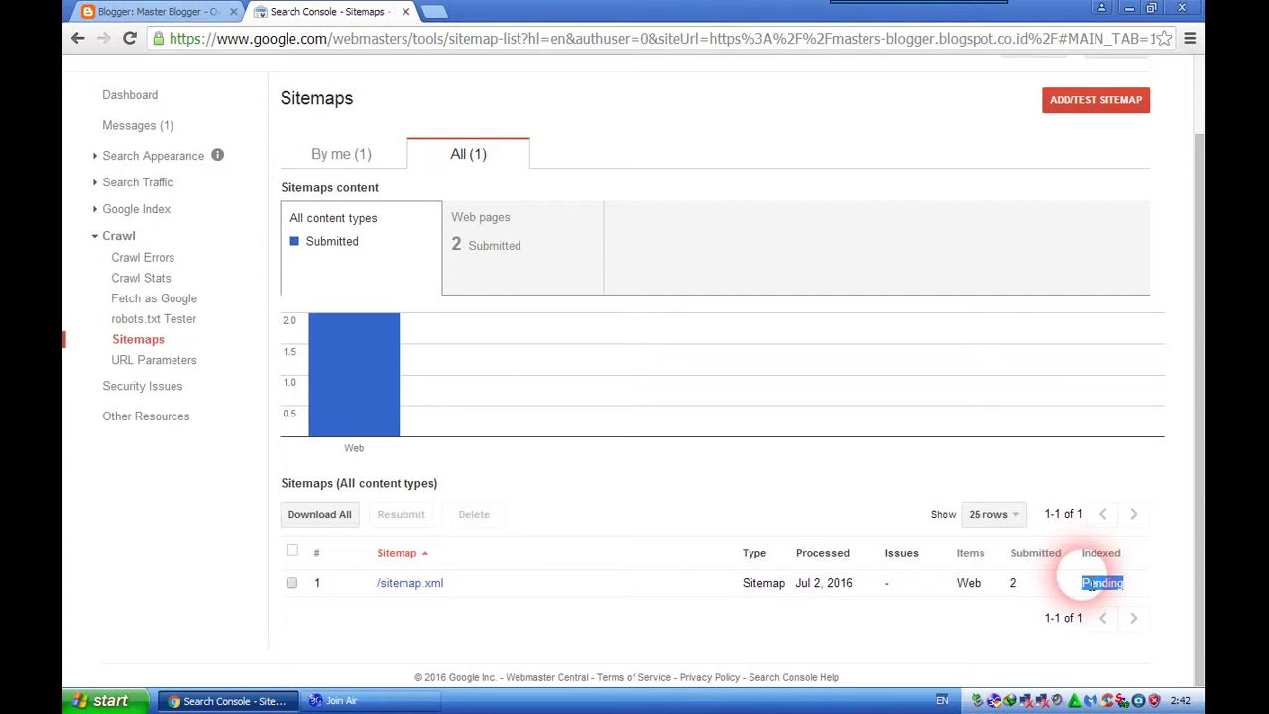
click(1091, 585)
double_click(1013, 584)
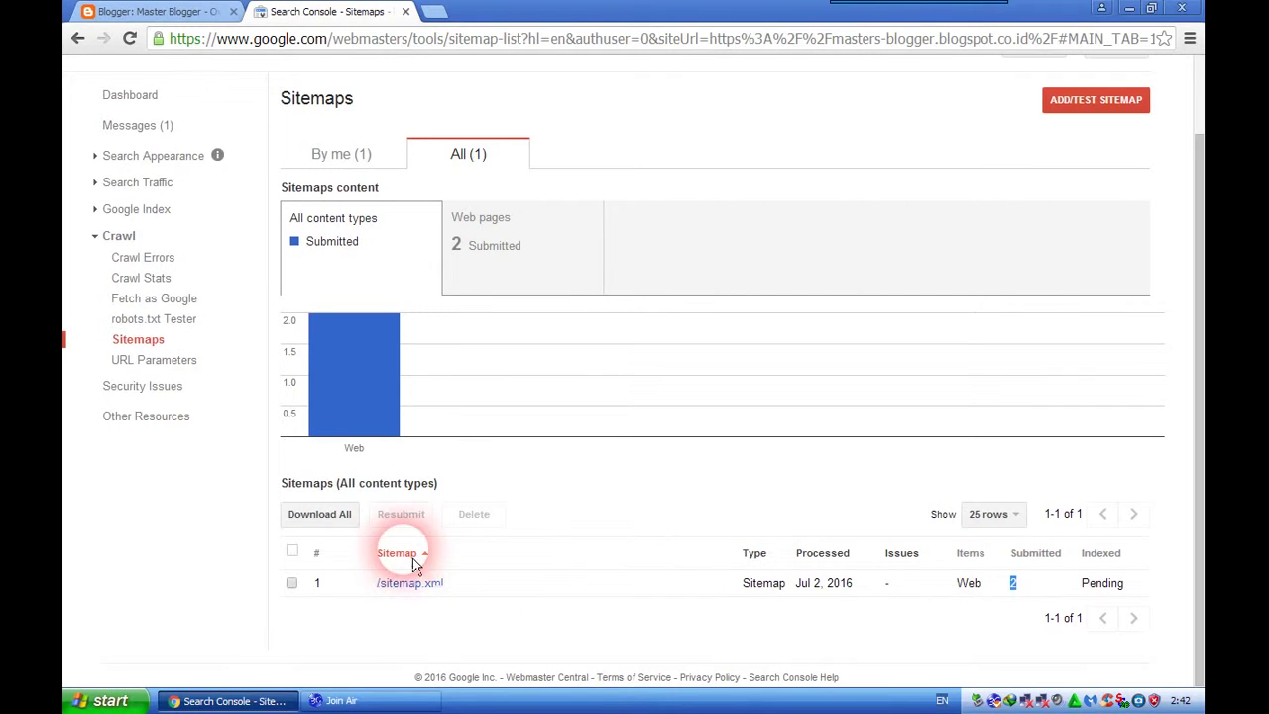
mouse_move(380, 351)
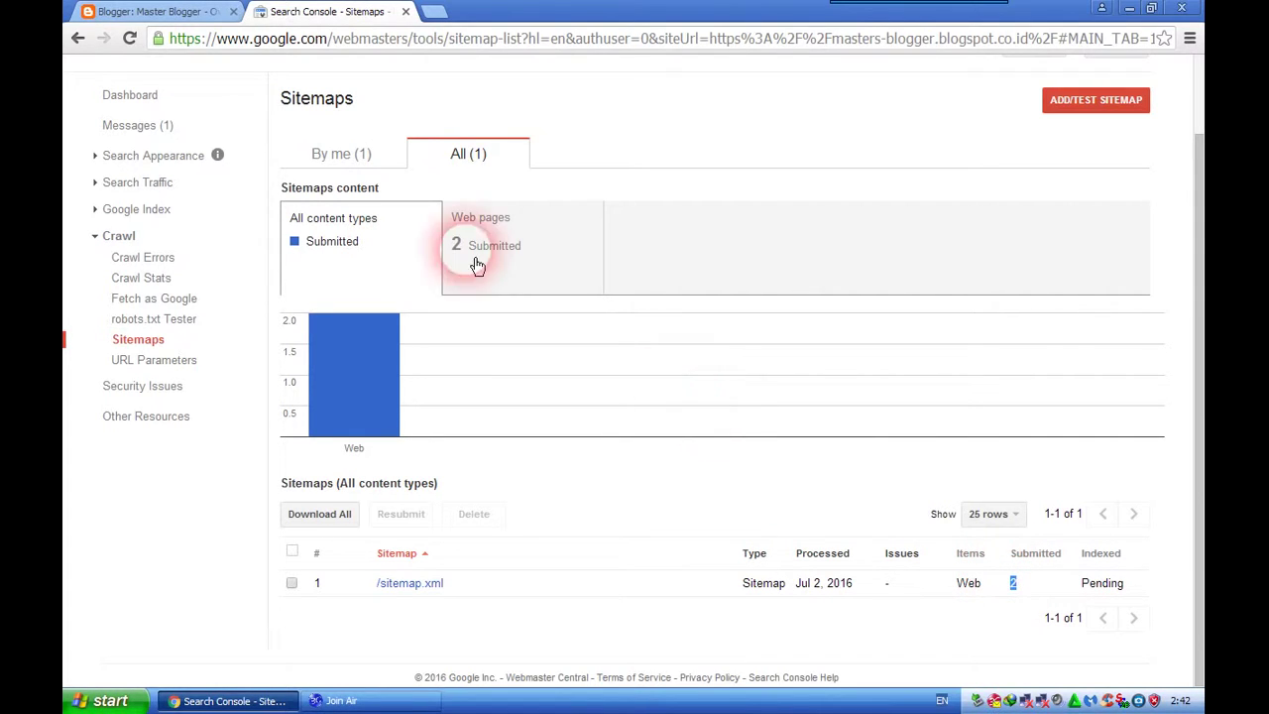
Review the Master Blogger post list in Blogger and compare it with the Sitemaps report in Search Console
click(148, 10)
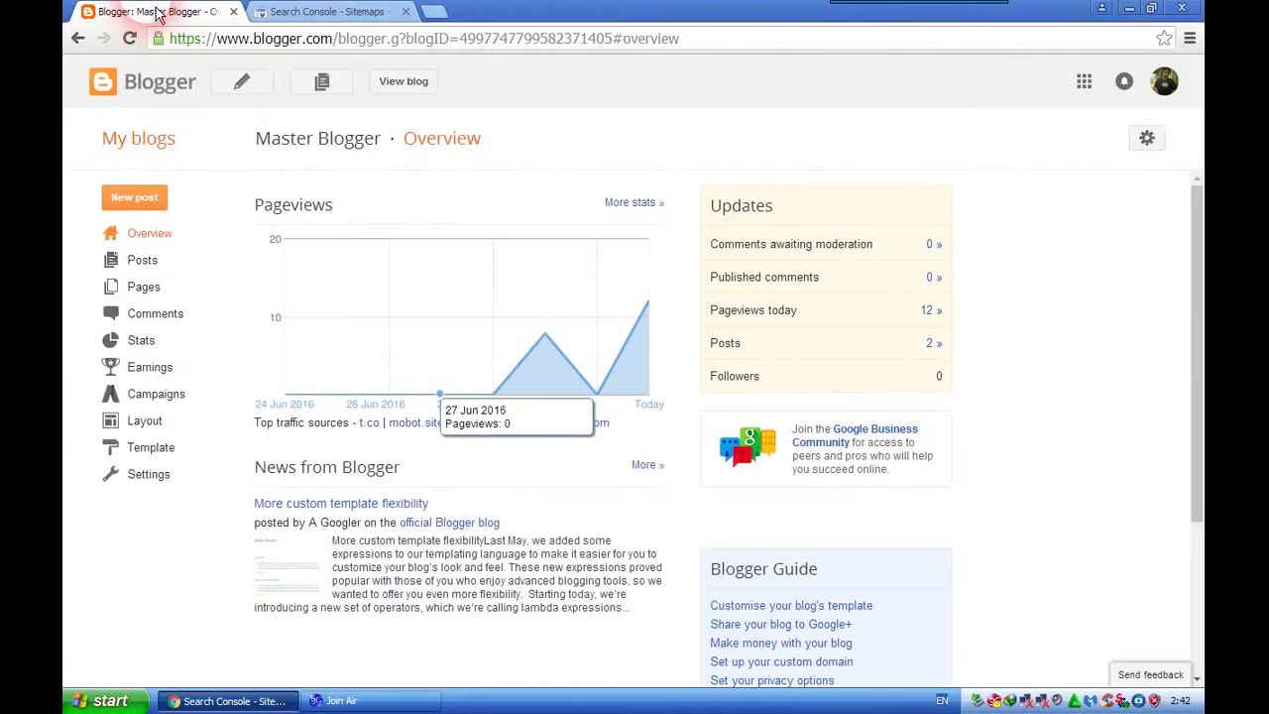
click(142, 261)
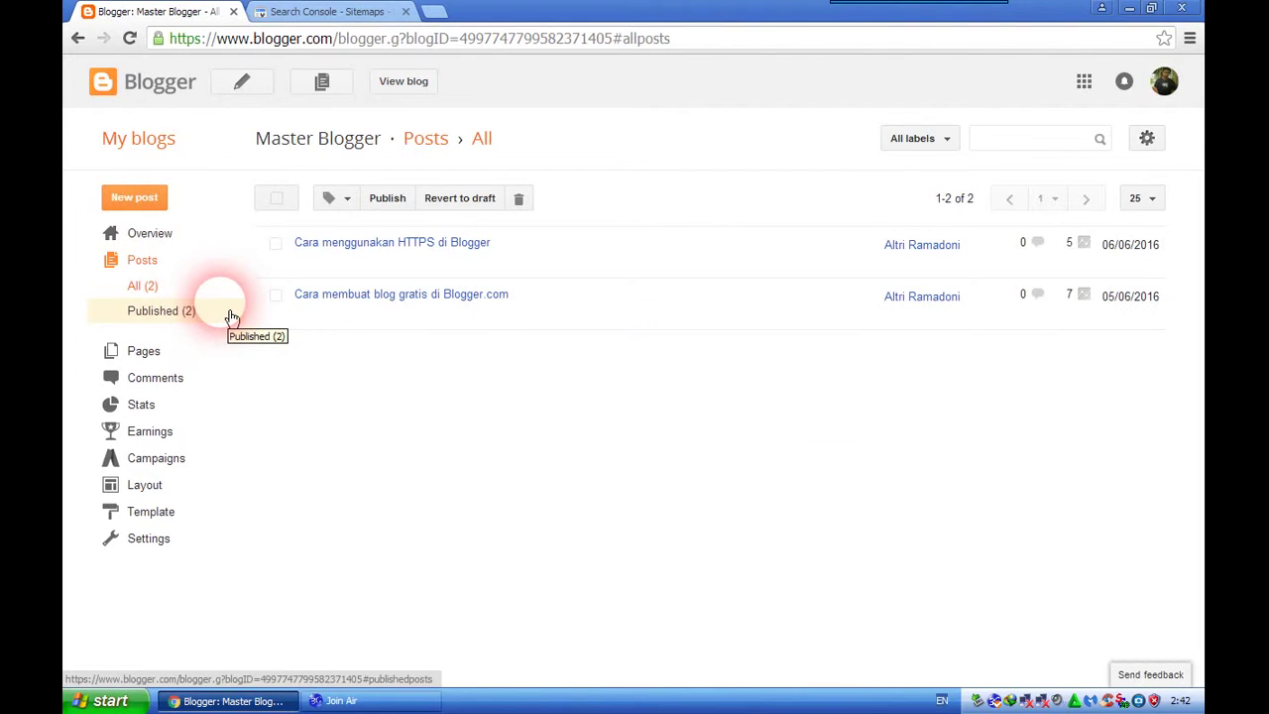
mouse_move(415, 280)
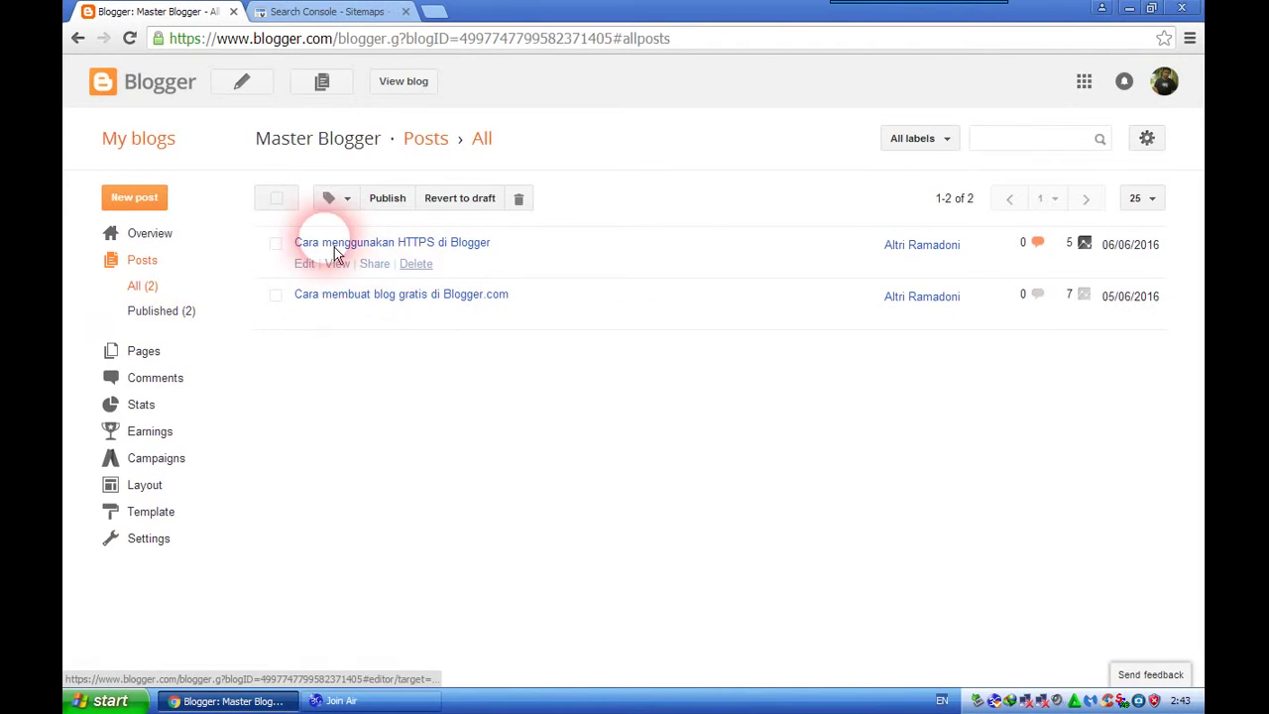
click(352, 13)
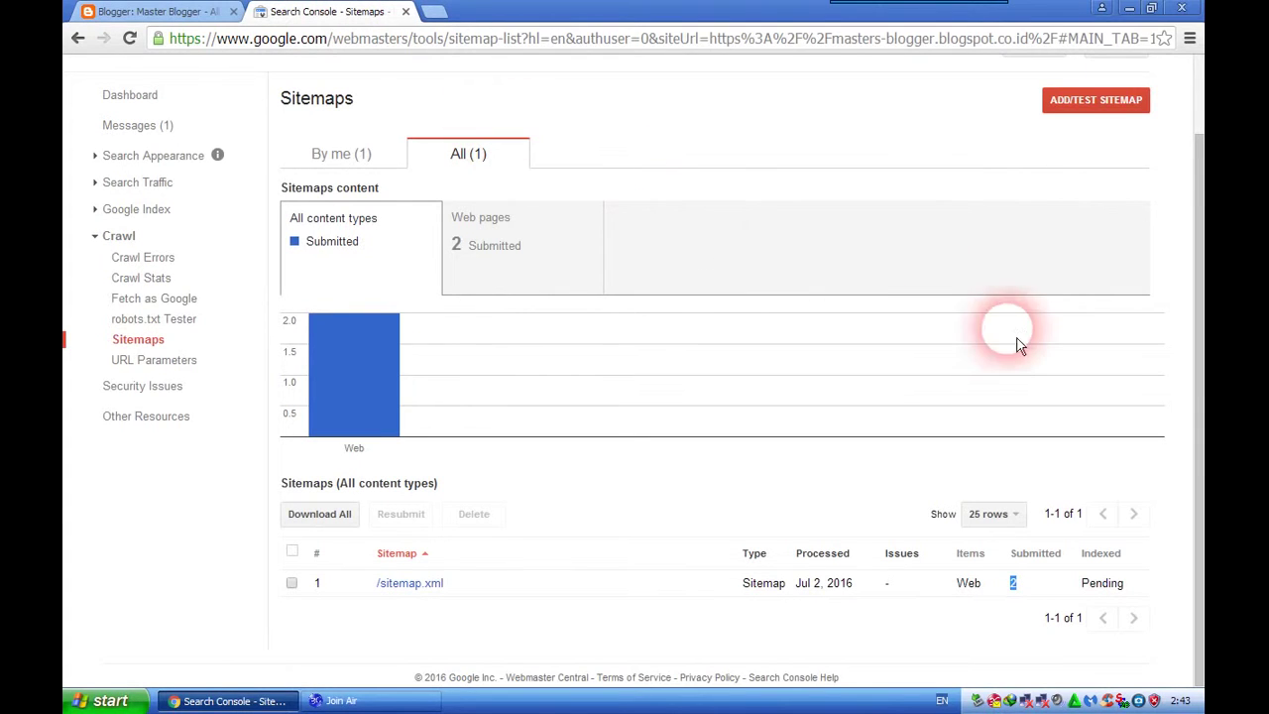
scroll(1189, 184, up, 1)
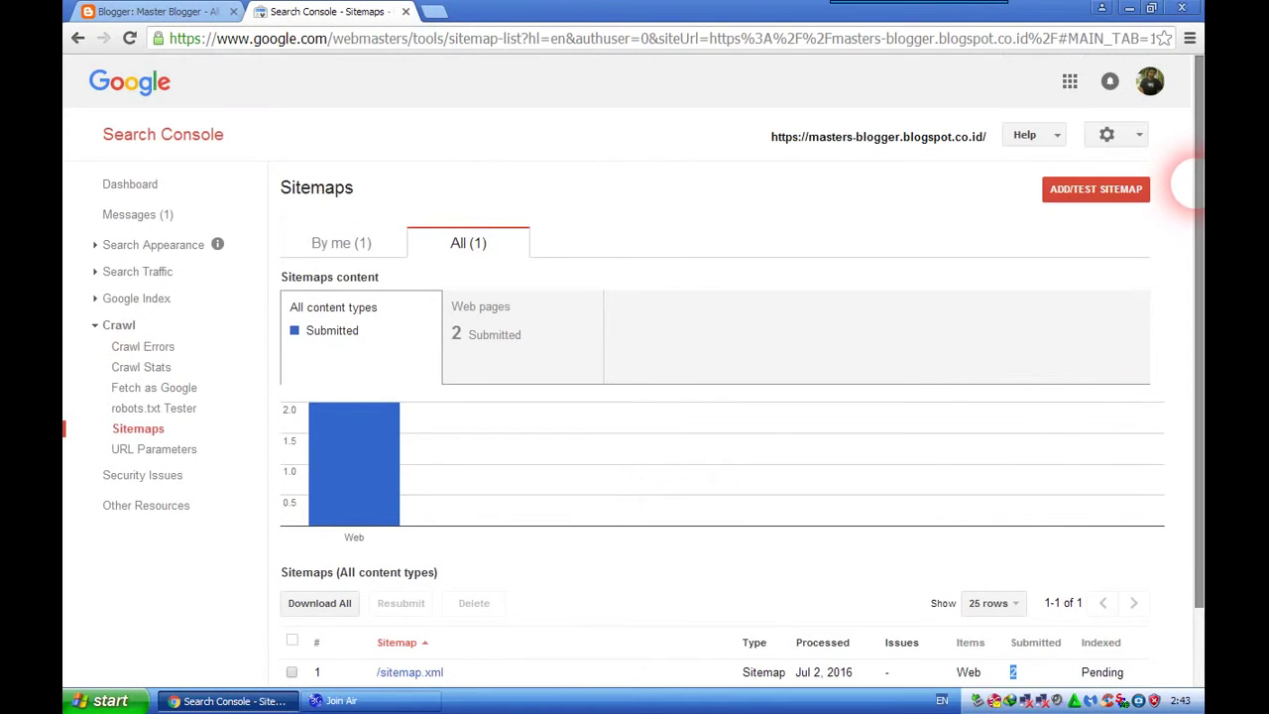
scroll(1190, 241, down, 1)
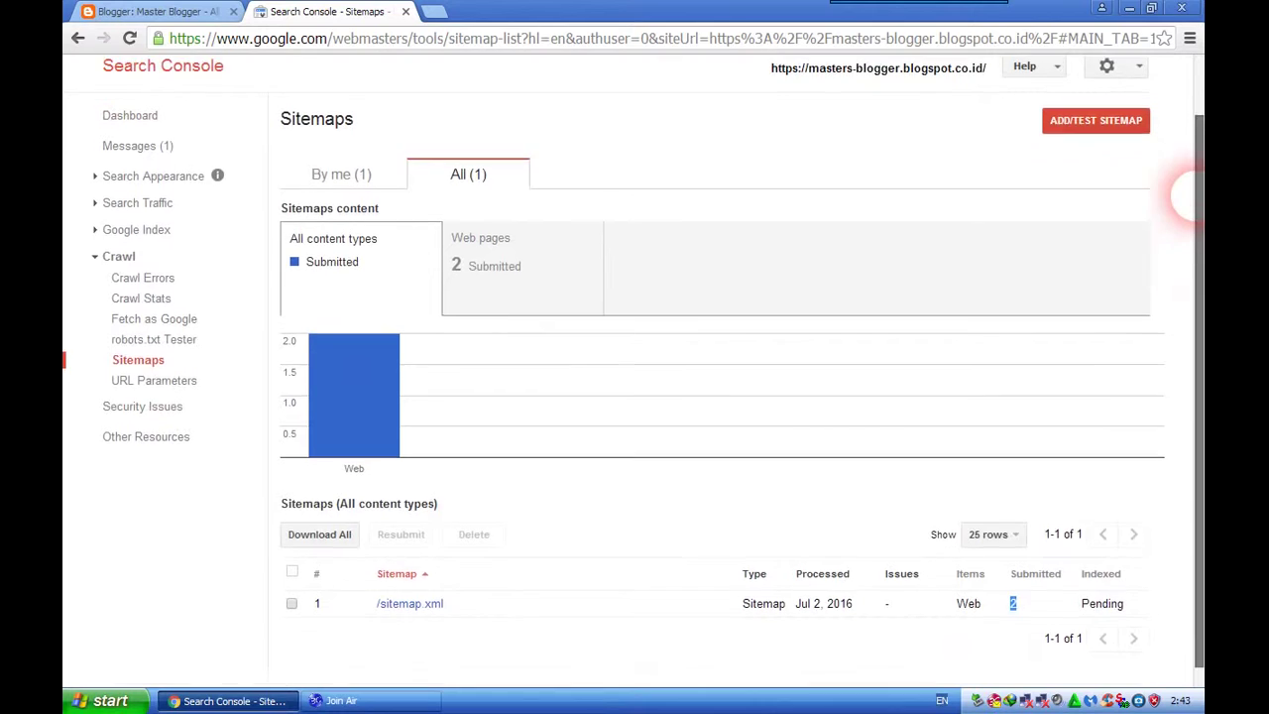
scroll(1187, 192, up, 1)
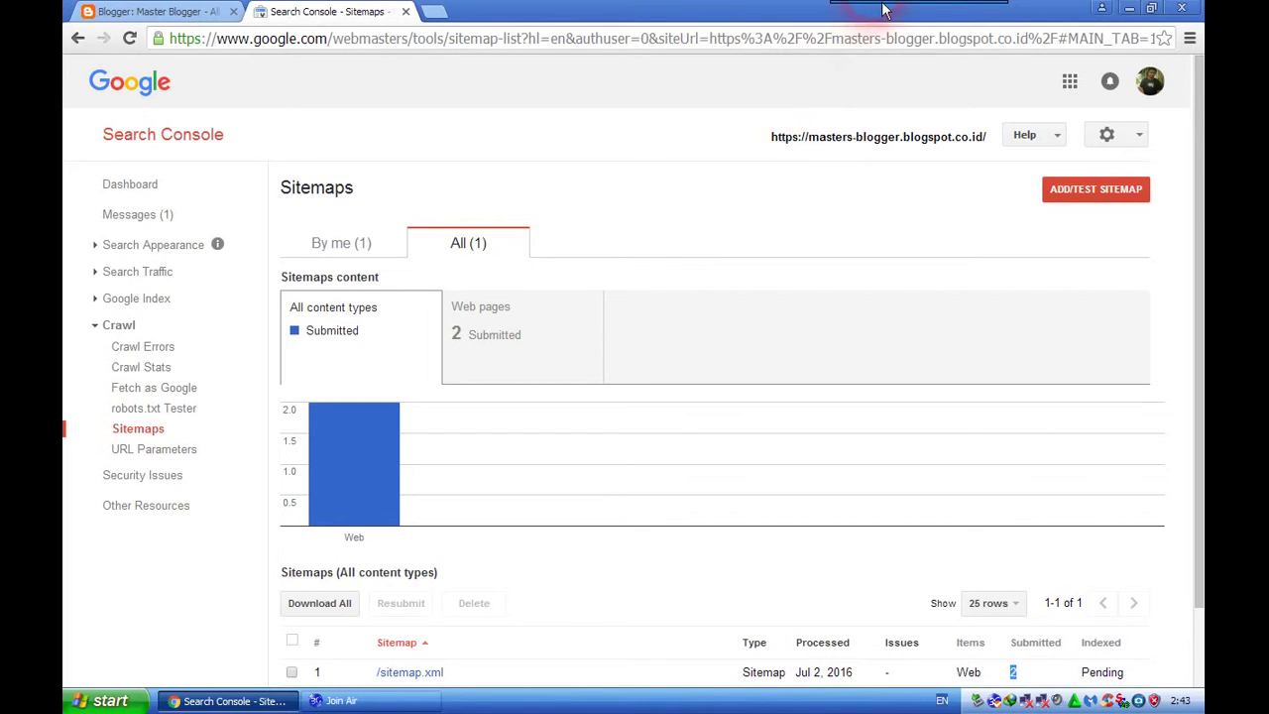
mouse_move(612, 22)
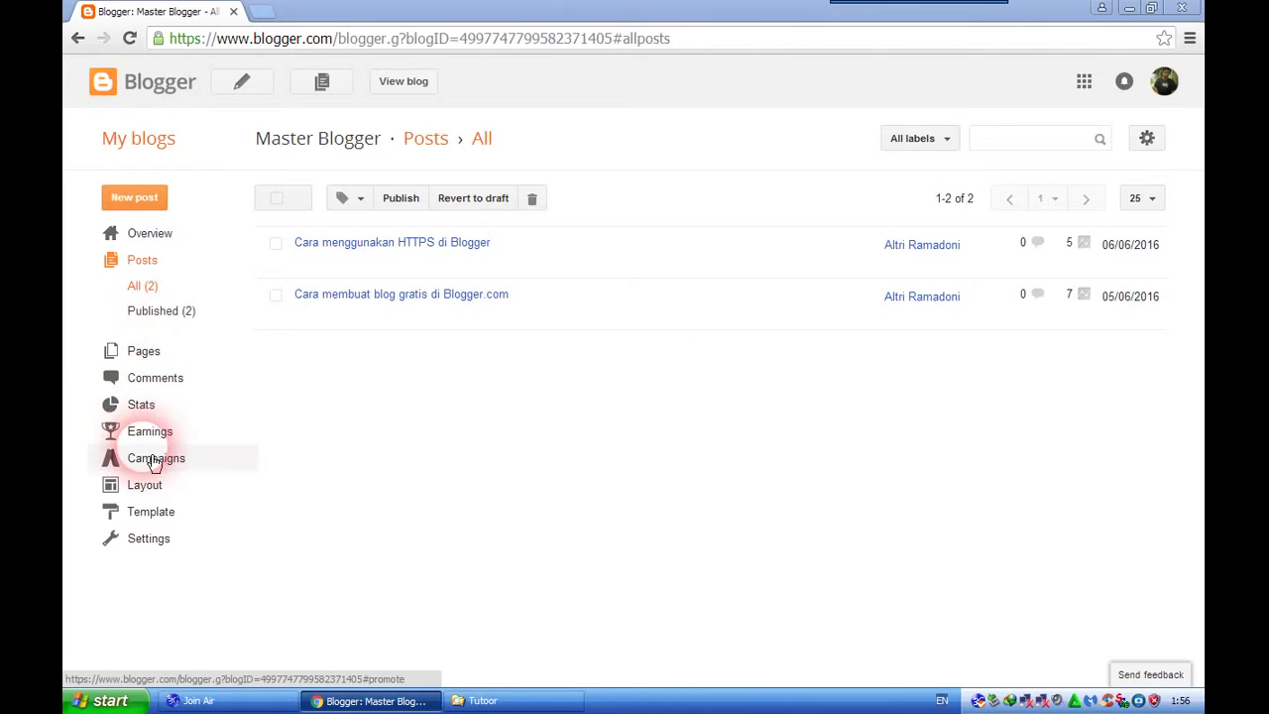
Set the Master Blogger blog's language to English (United Kingdom) in the language and formatting settings and save them
click(147, 543)
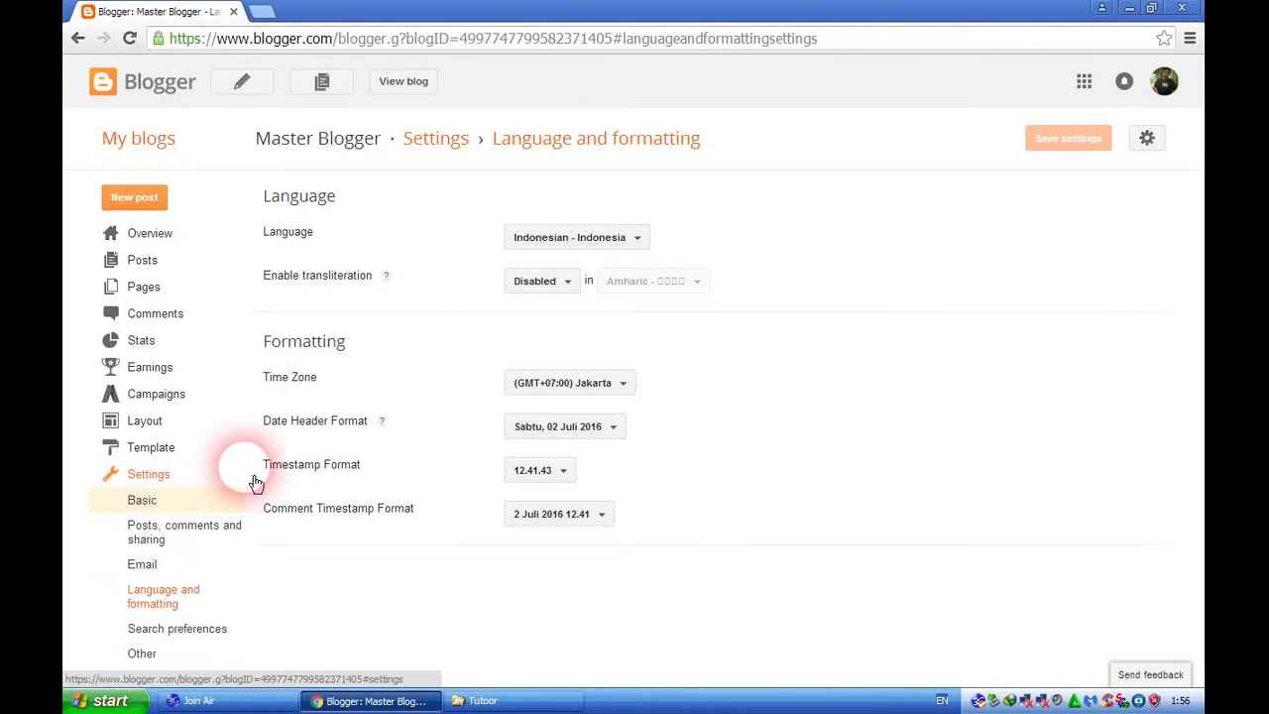
click(587, 253)
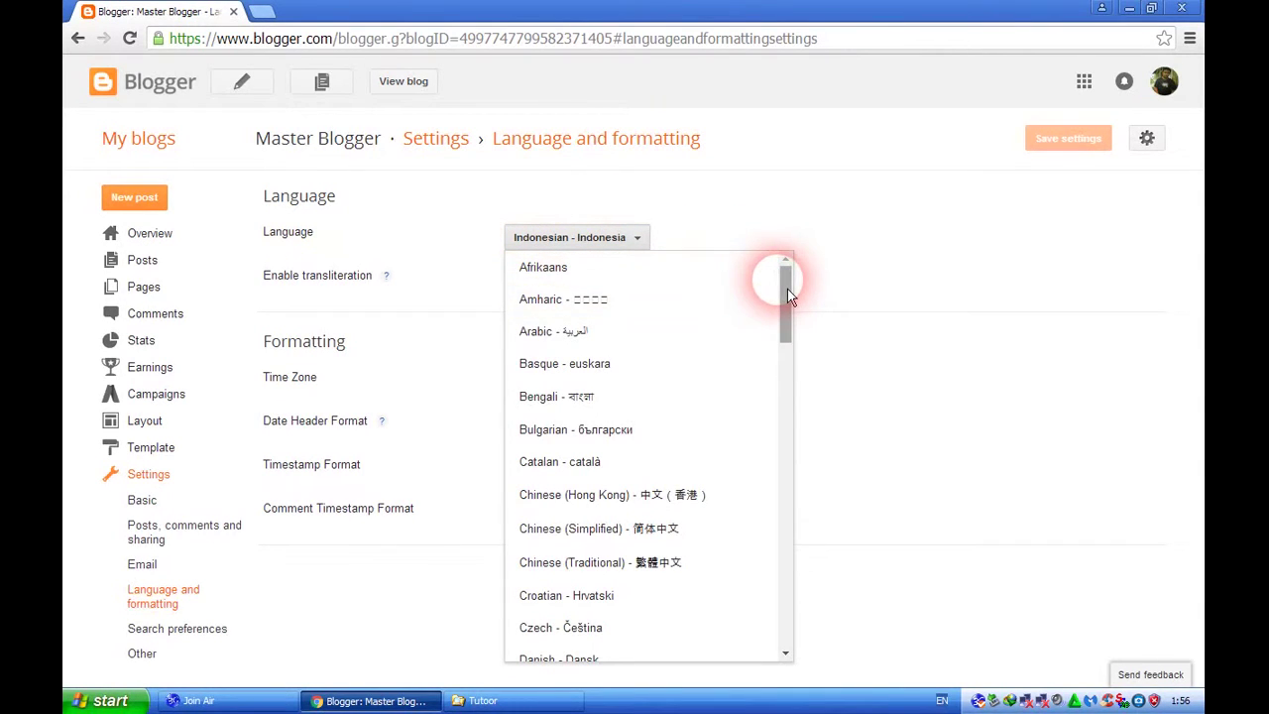
drag(788, 290, 609, 342)
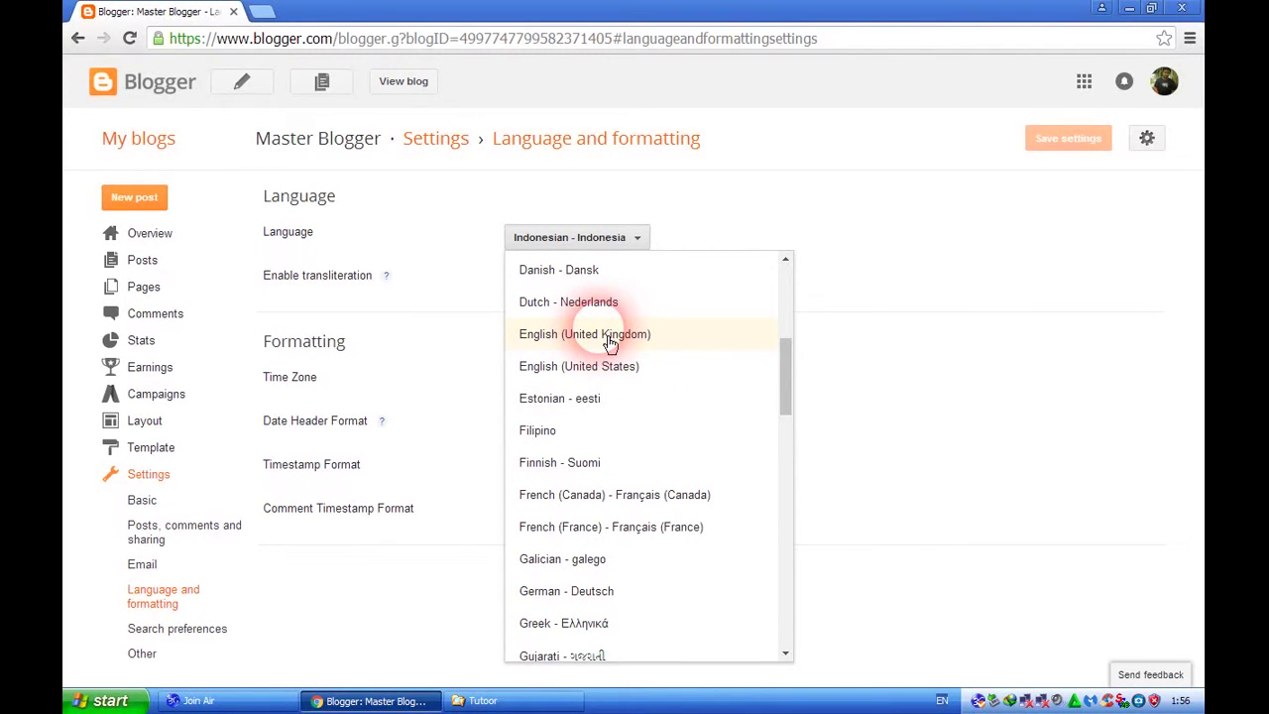
click(609, 342)
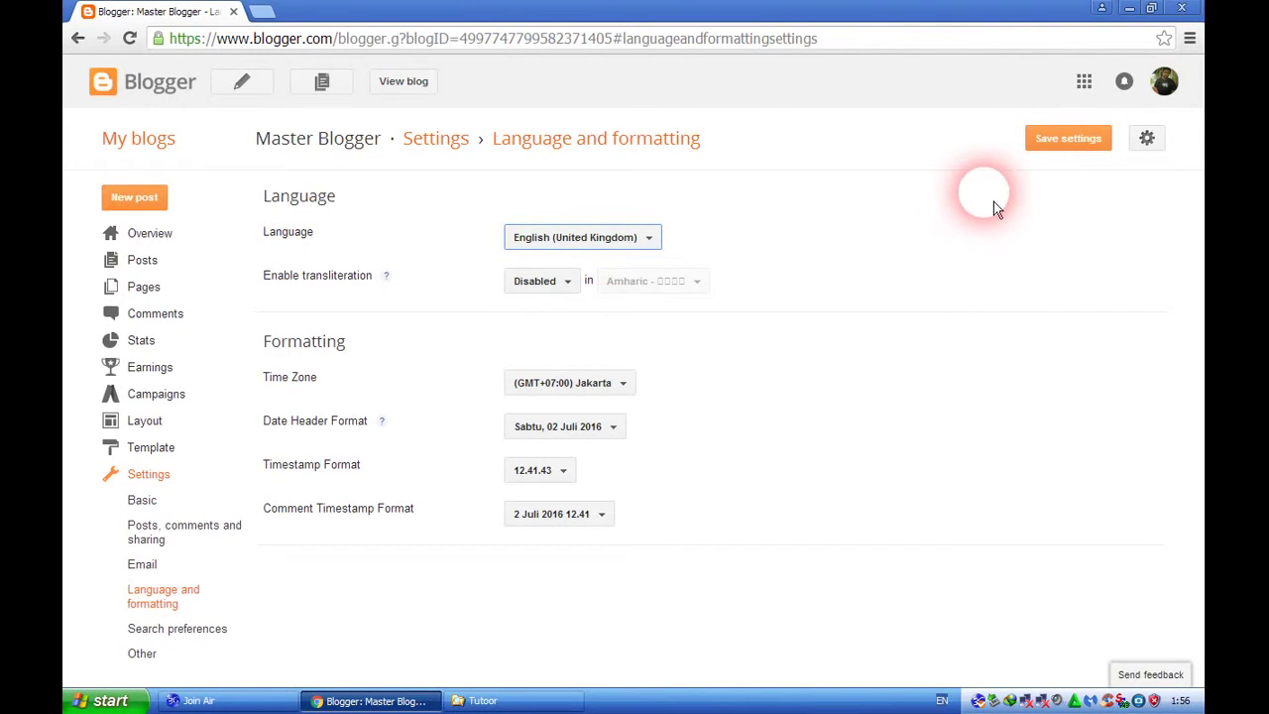
click(1049, 148)
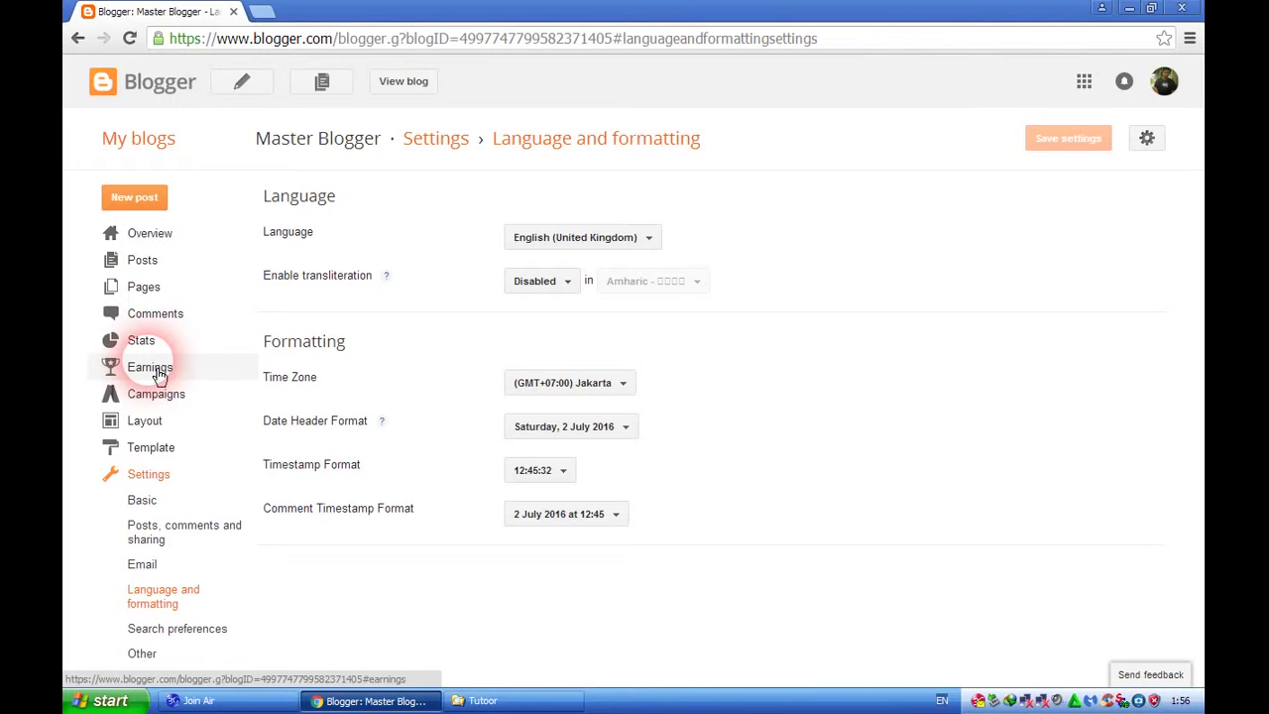
Open the blog's Earnings page to view the AdSense sign-up offer
click(156, 372)
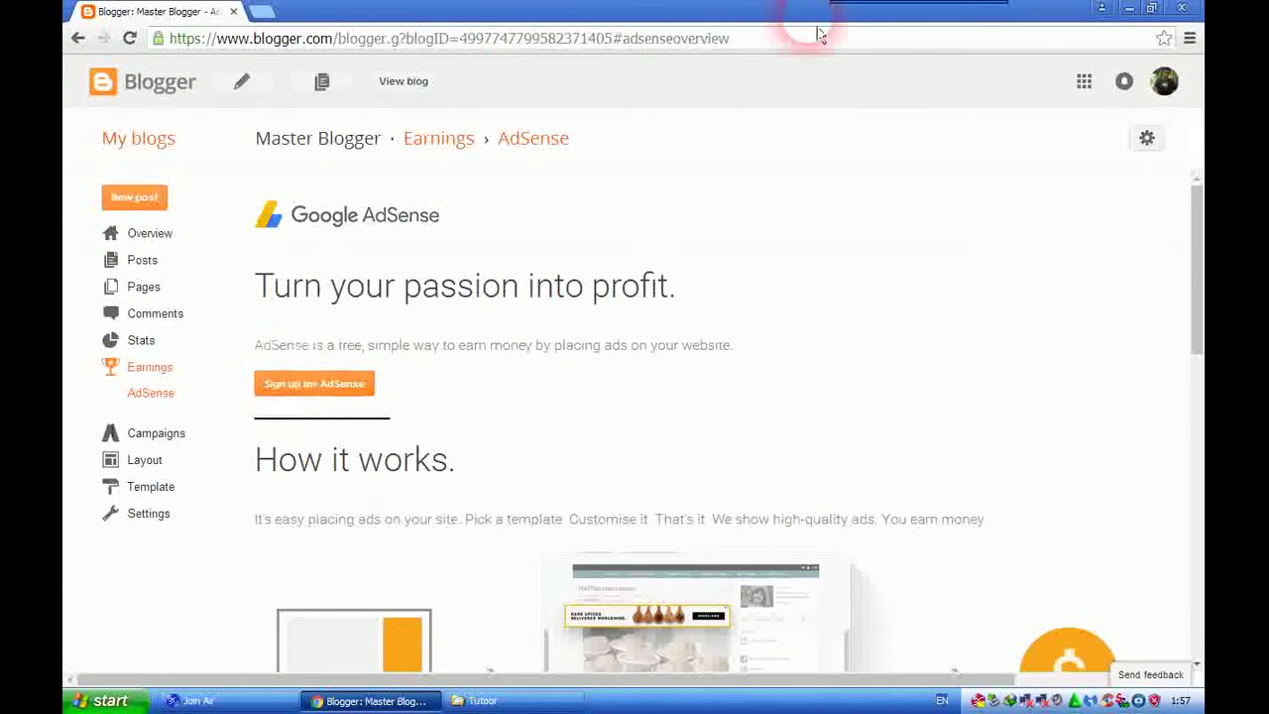
mouse_move(844, 5)
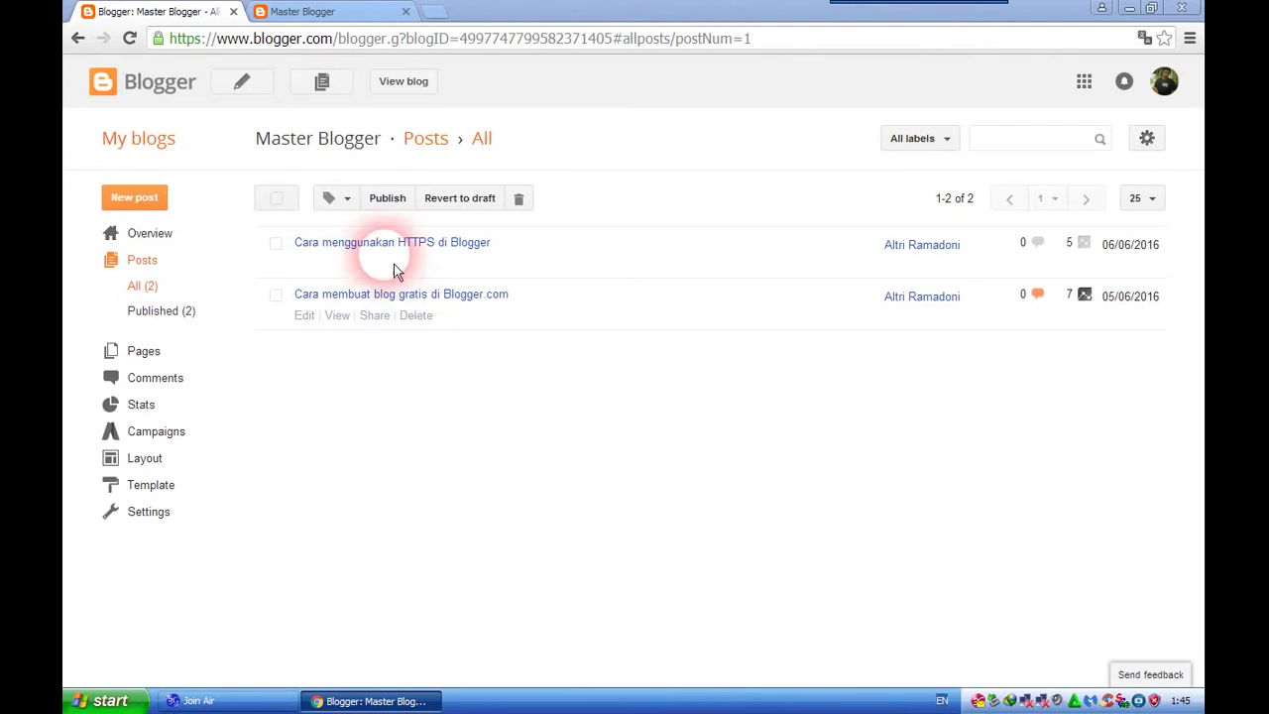
Review how the posts appear on the published blog's home page, focusing on the opening paragraph of "Cara menggunakan HTTPS di Blogger"
click(317, 12)
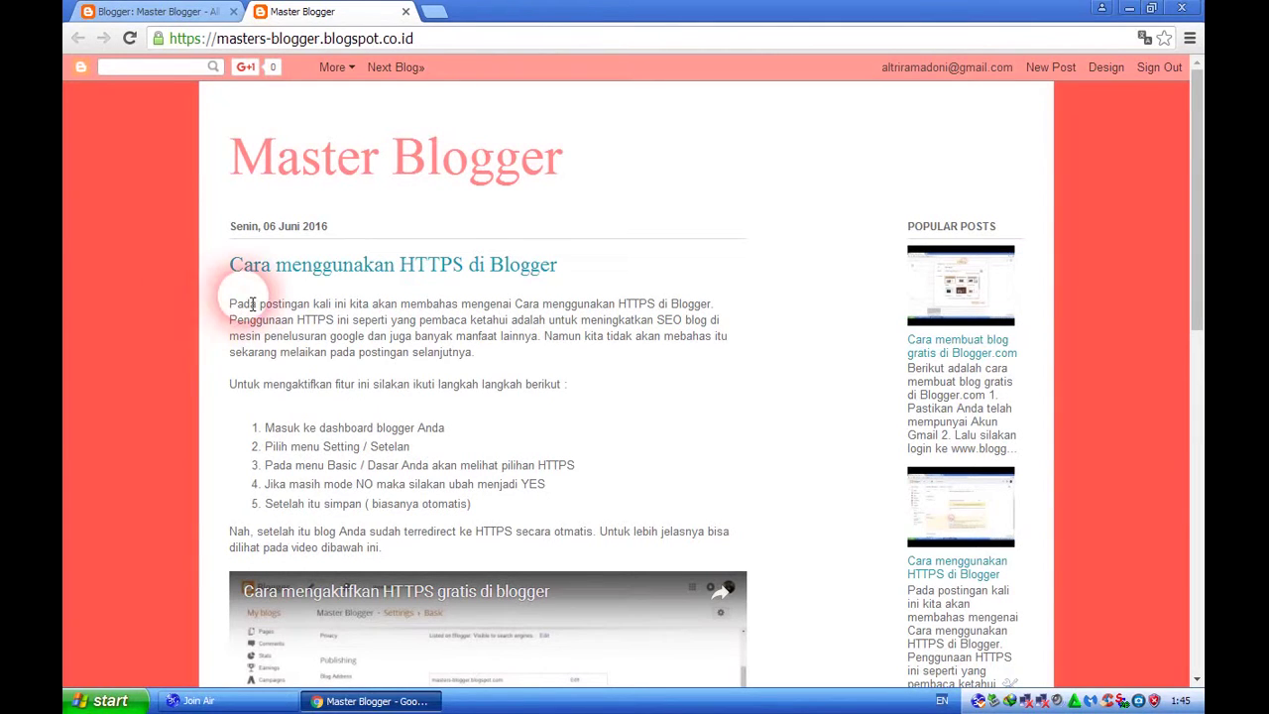
double_click(283, 305)
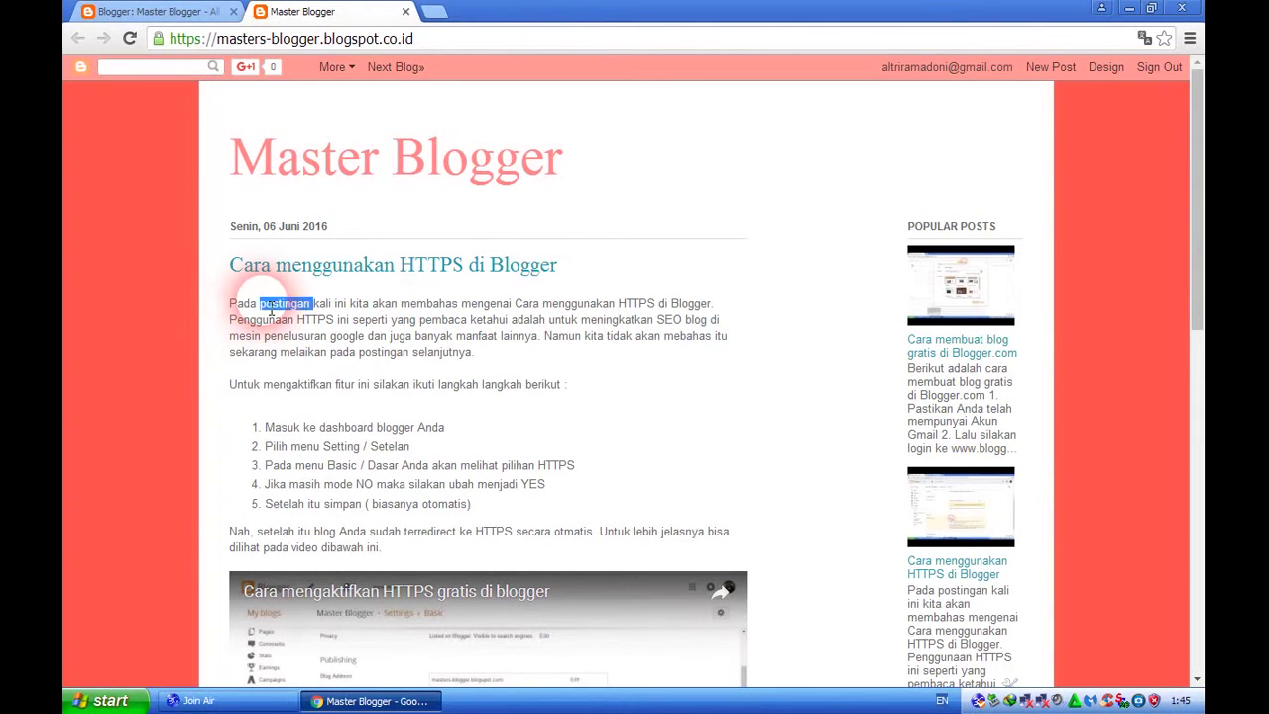
scroll(273, 312, down, 1)
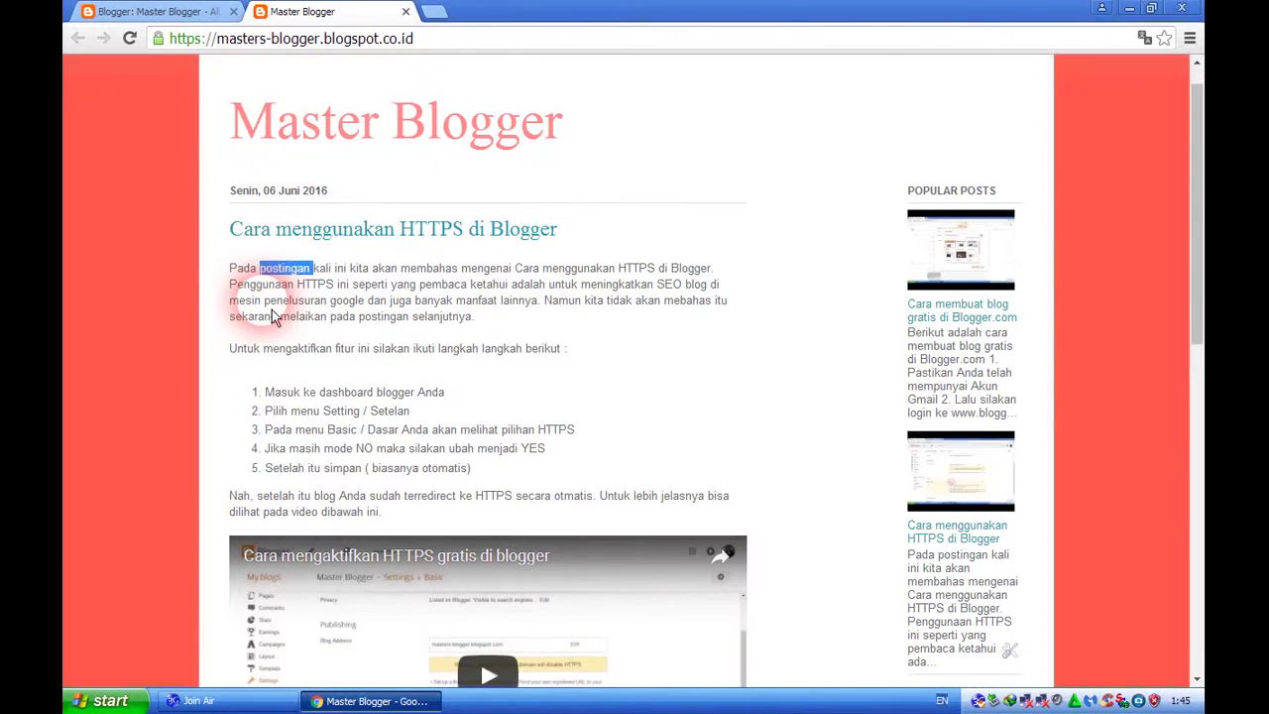
scroll(274, 315, up, 1)
scroll(271, 311, down, 4)
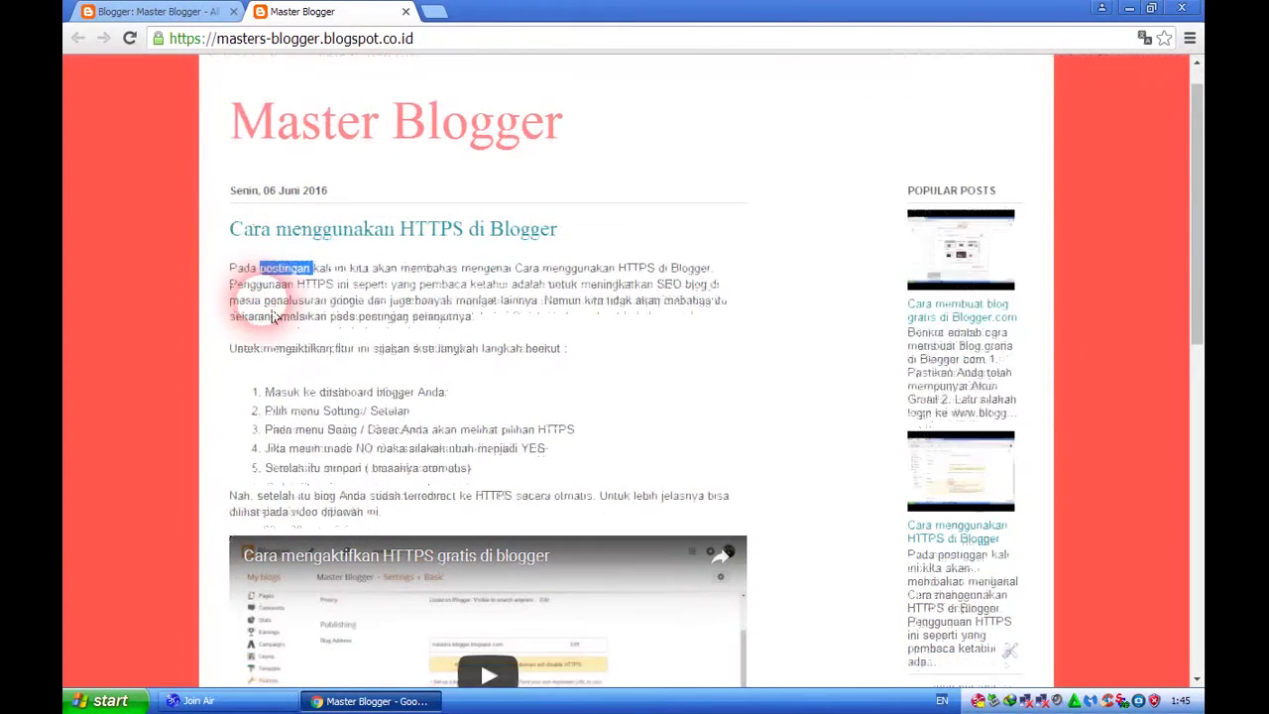
scroll(272, 312, down, 3)
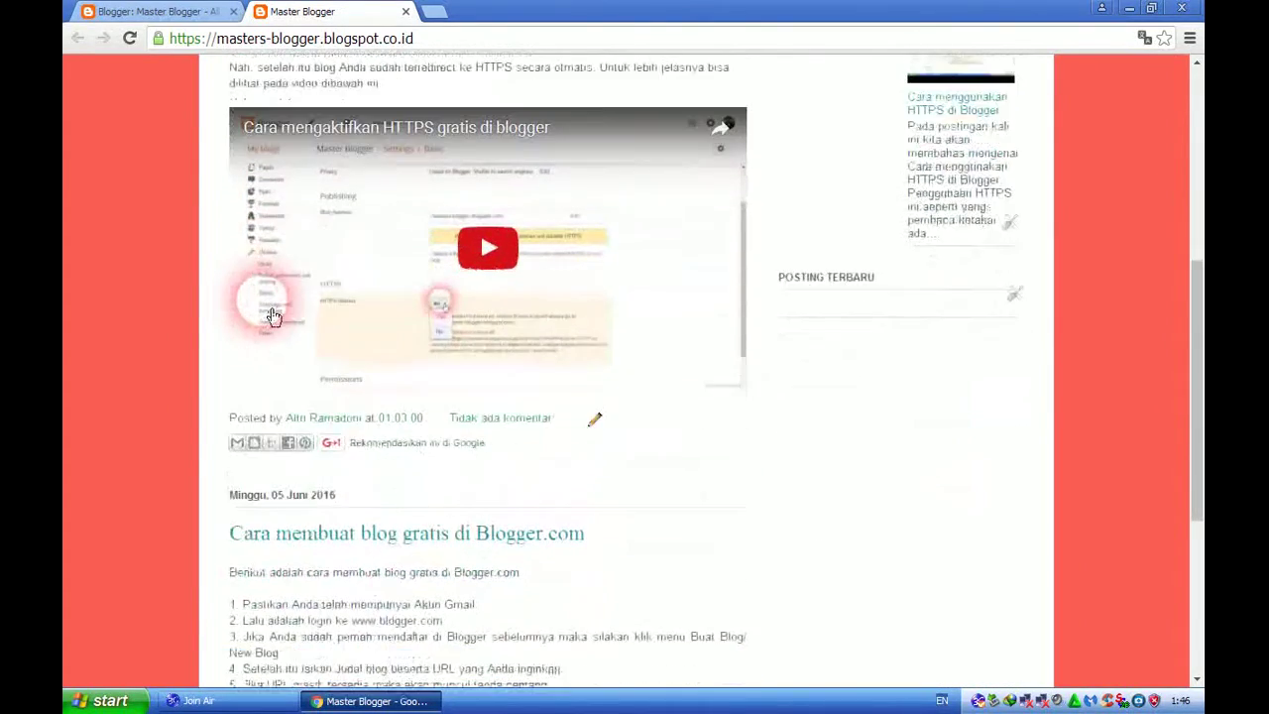
scroll(274, 316, up, 5)
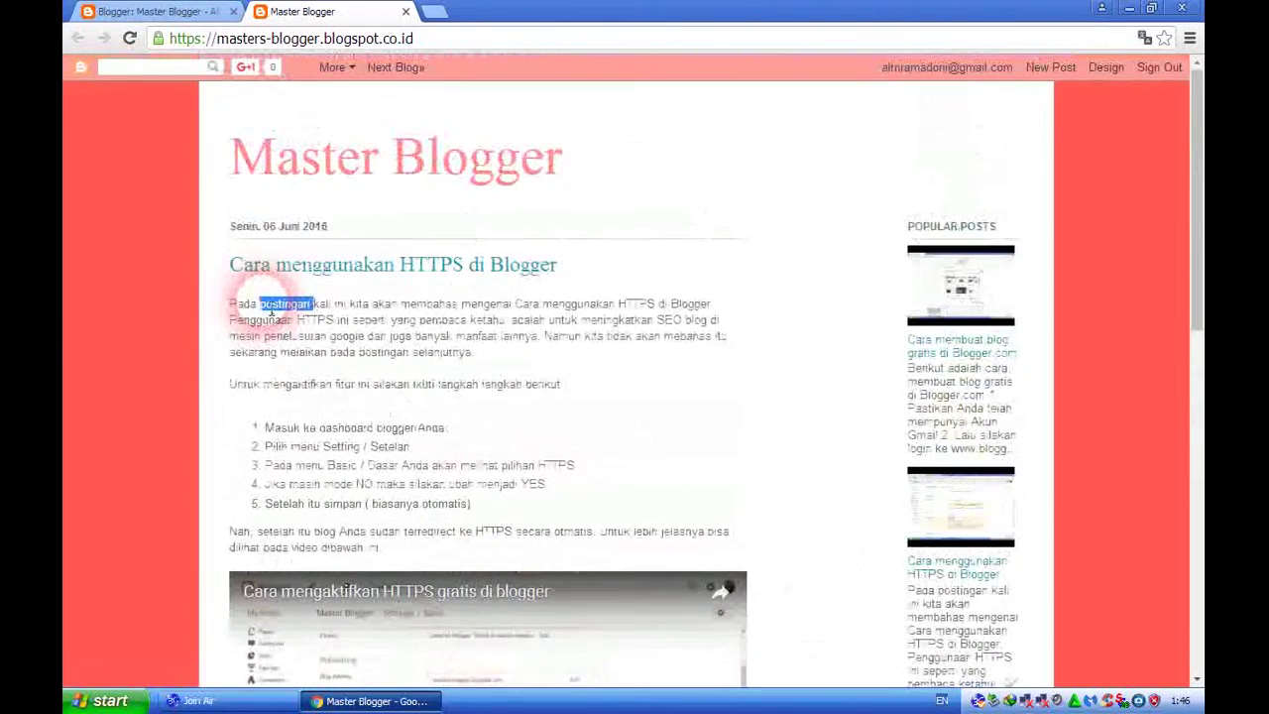
click(271, 309)
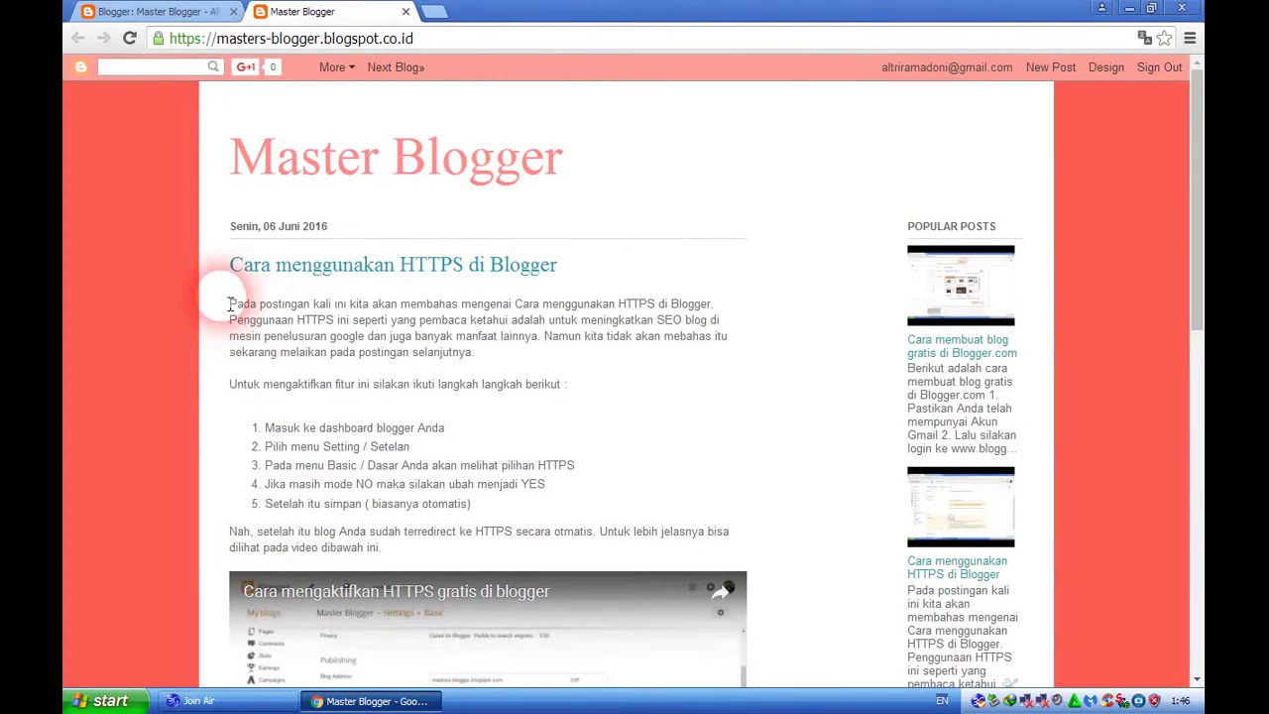
drag(229, 303, 442, 352)
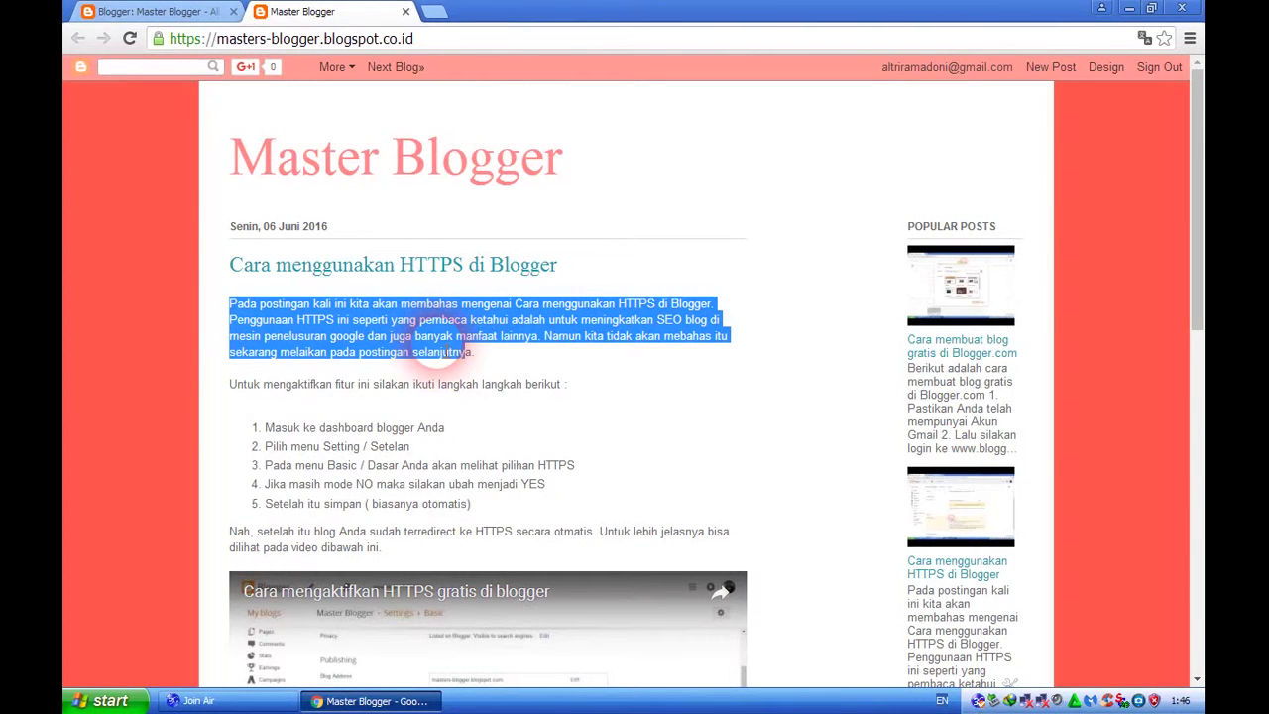
click(445, 352)
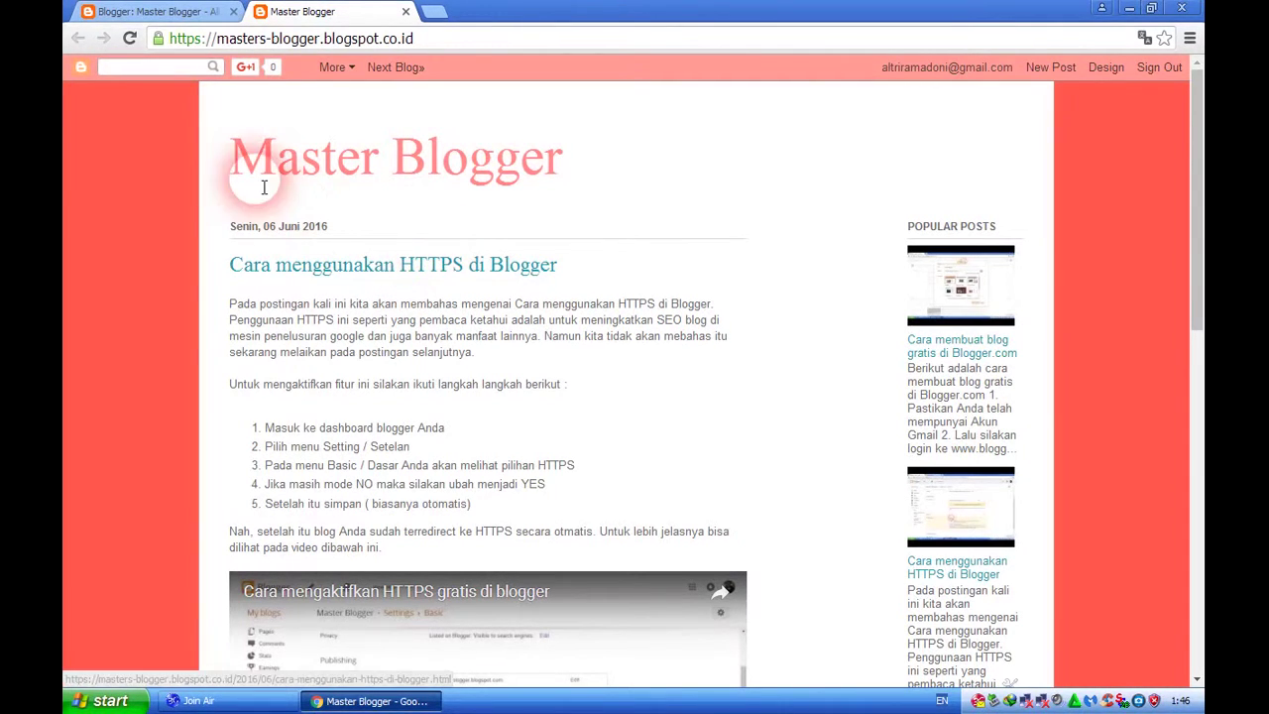
Insert a jump break after the opening paragraph of the "Cara menggunakan HTTPS di Blogger" post and update the post
click(154, 11)
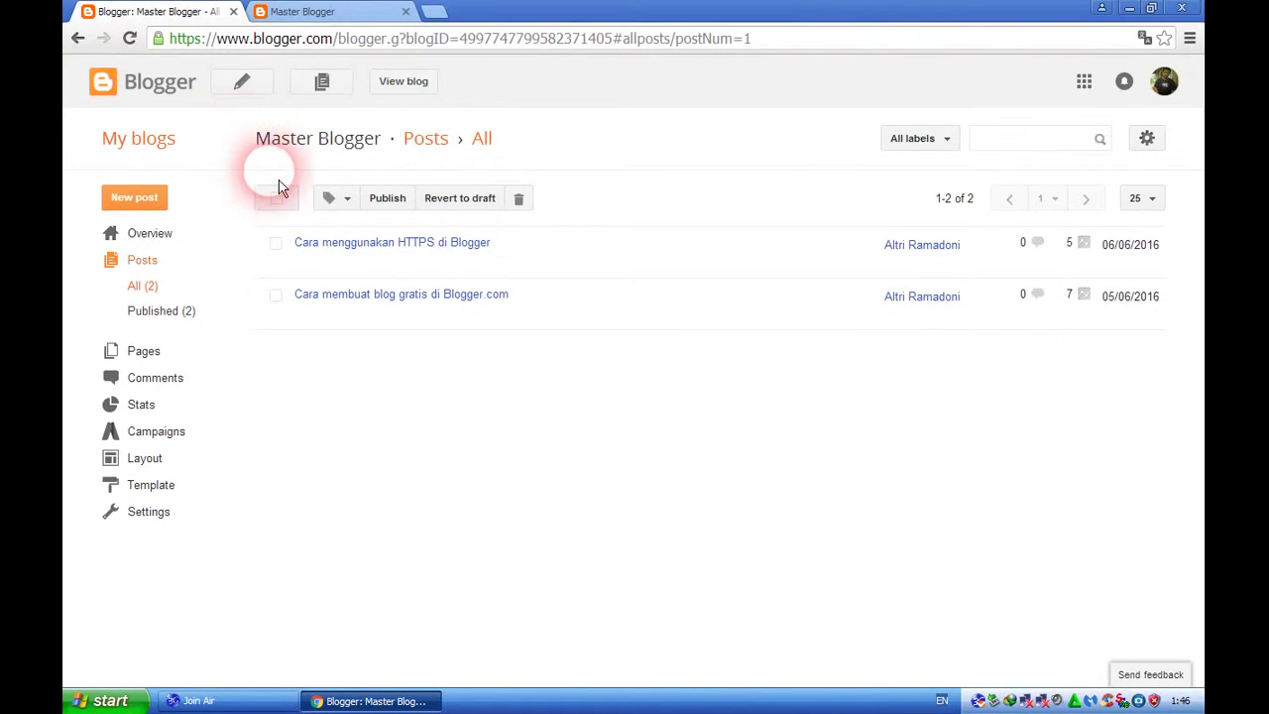
click(304, 264)
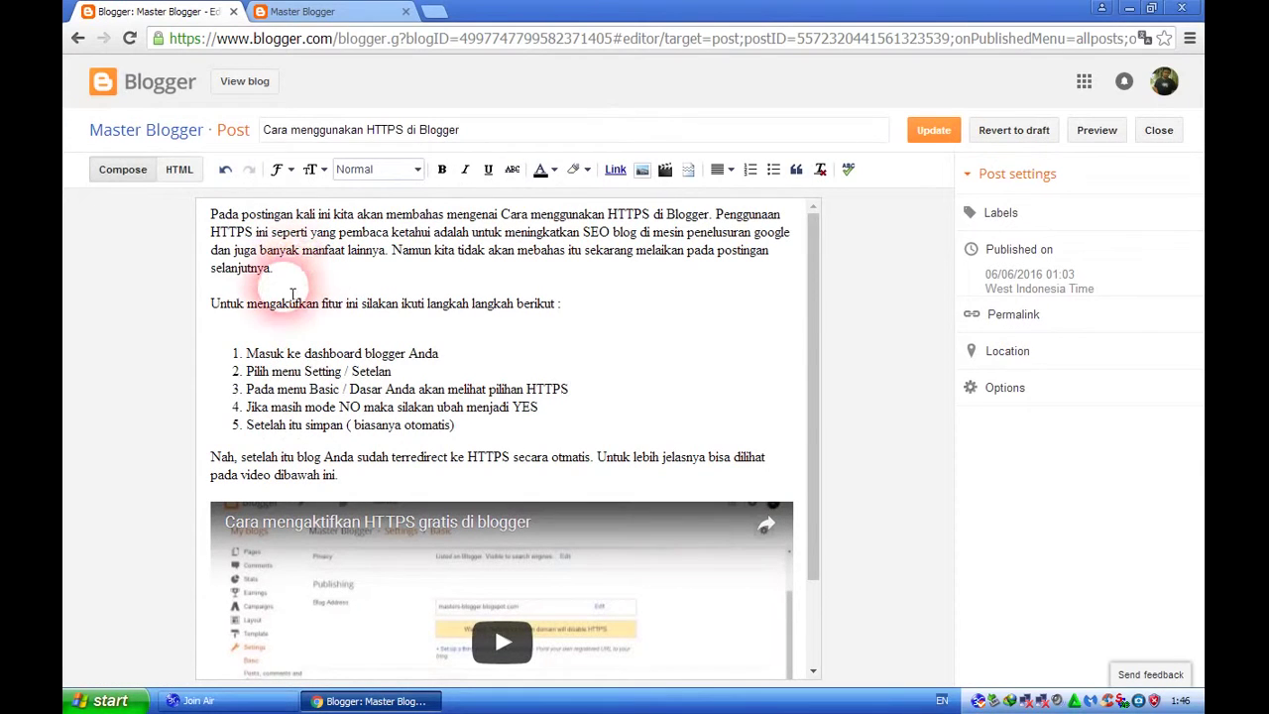
click(282, 286)
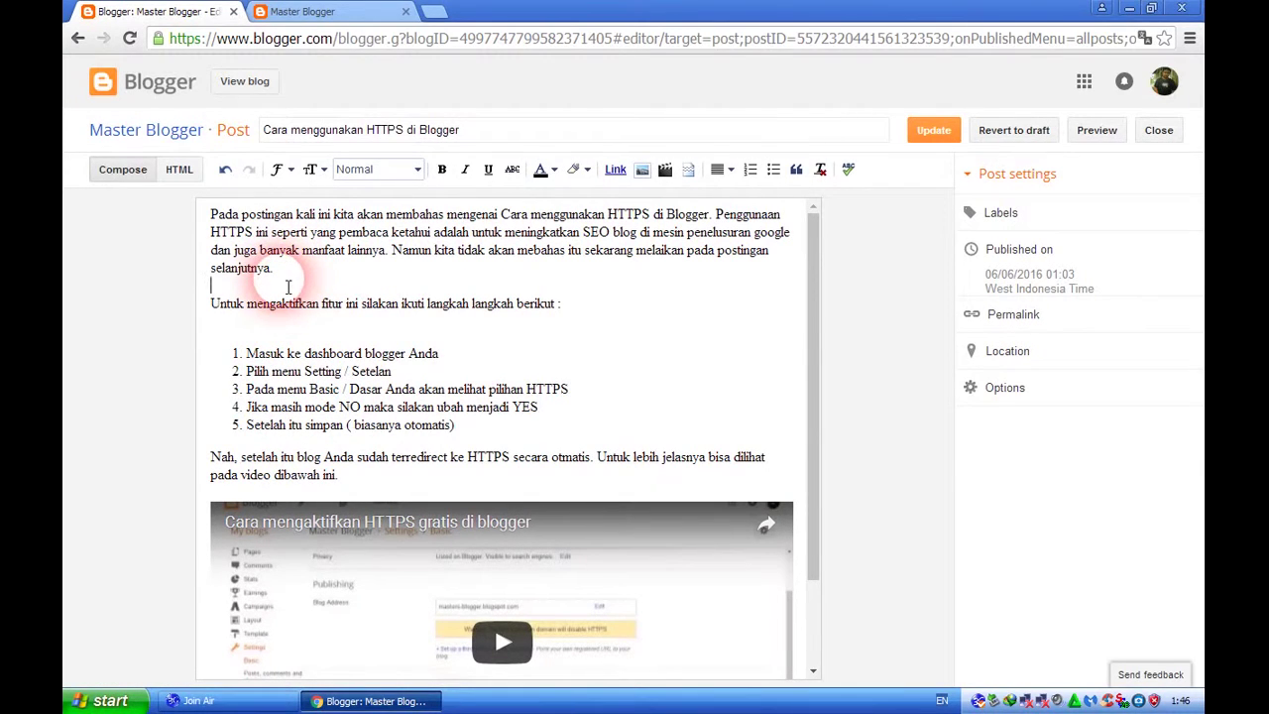
click(688, 170)
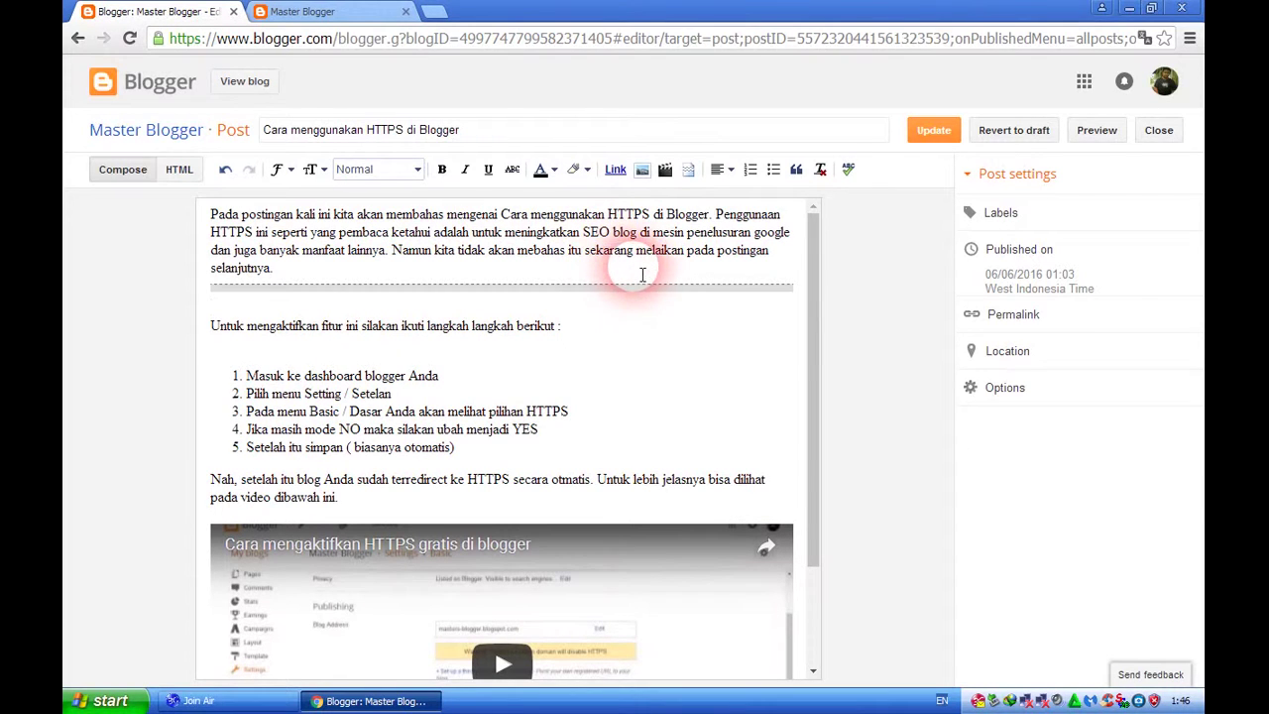
click(930, 133)
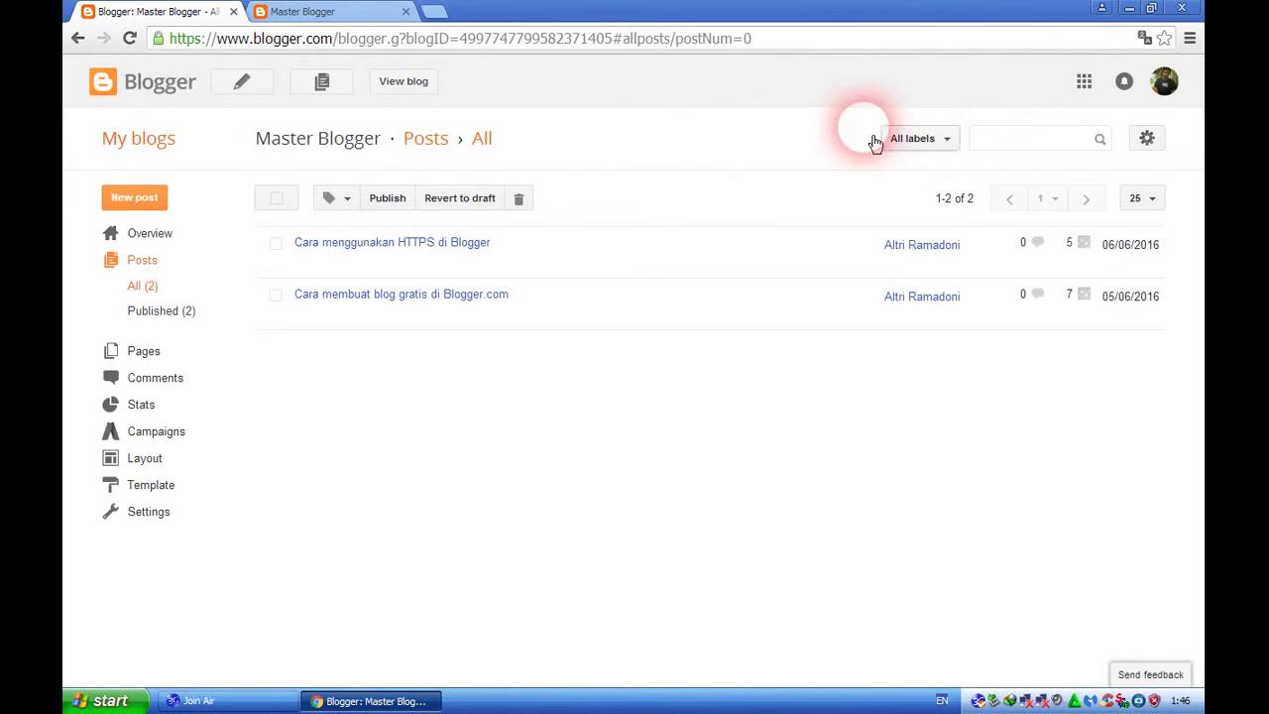
View the published blog again and compare the HTTPS post's shortened version with the earlier full version of the home page
click(401, 83)
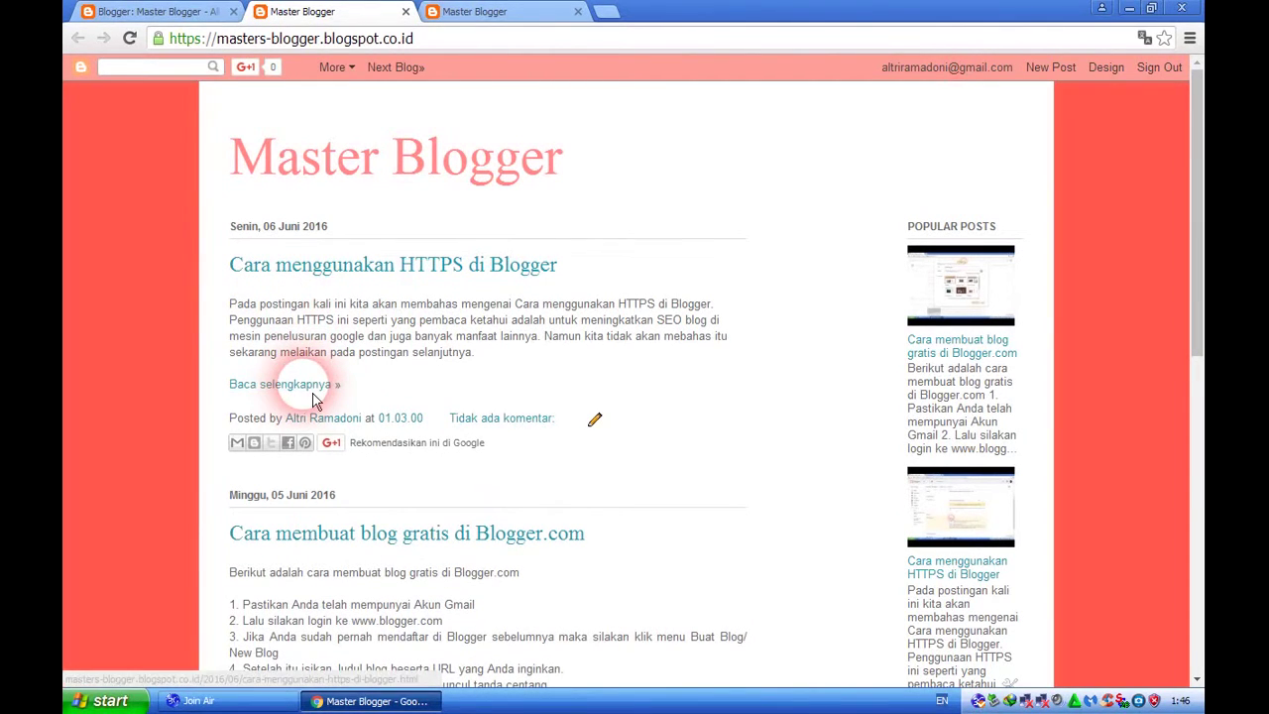
click(493, 24)
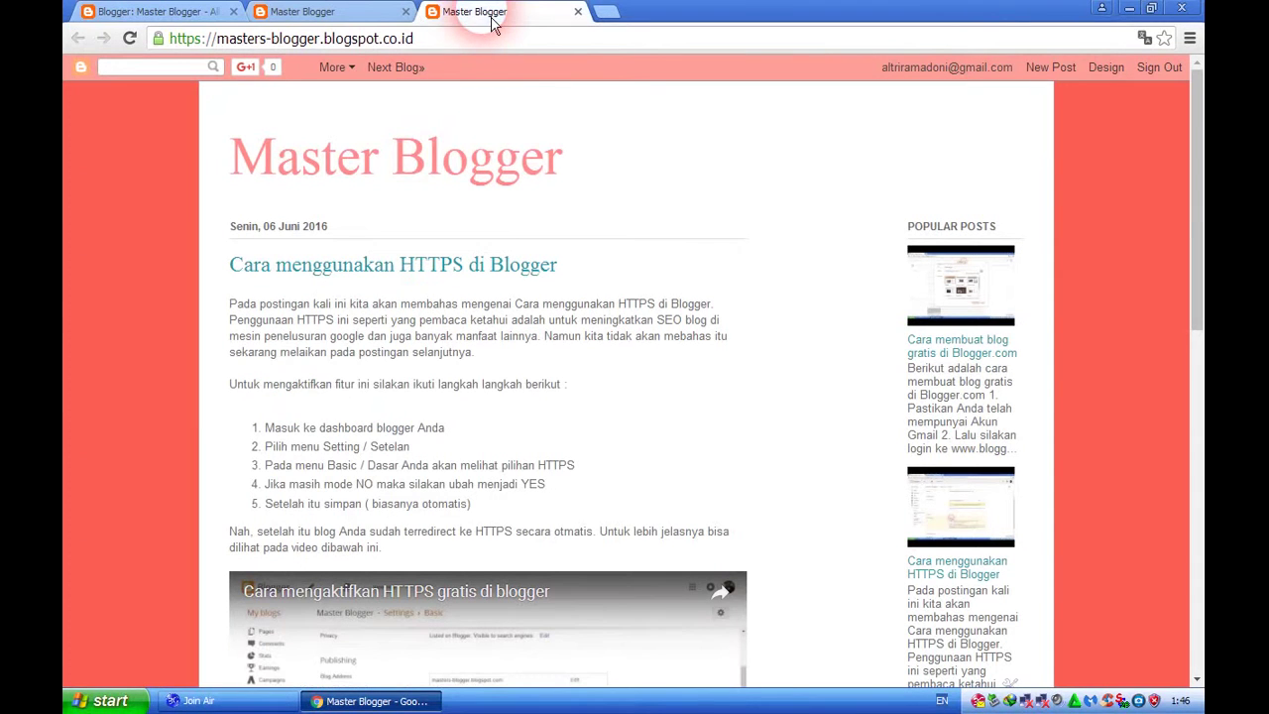
click(337, 365)
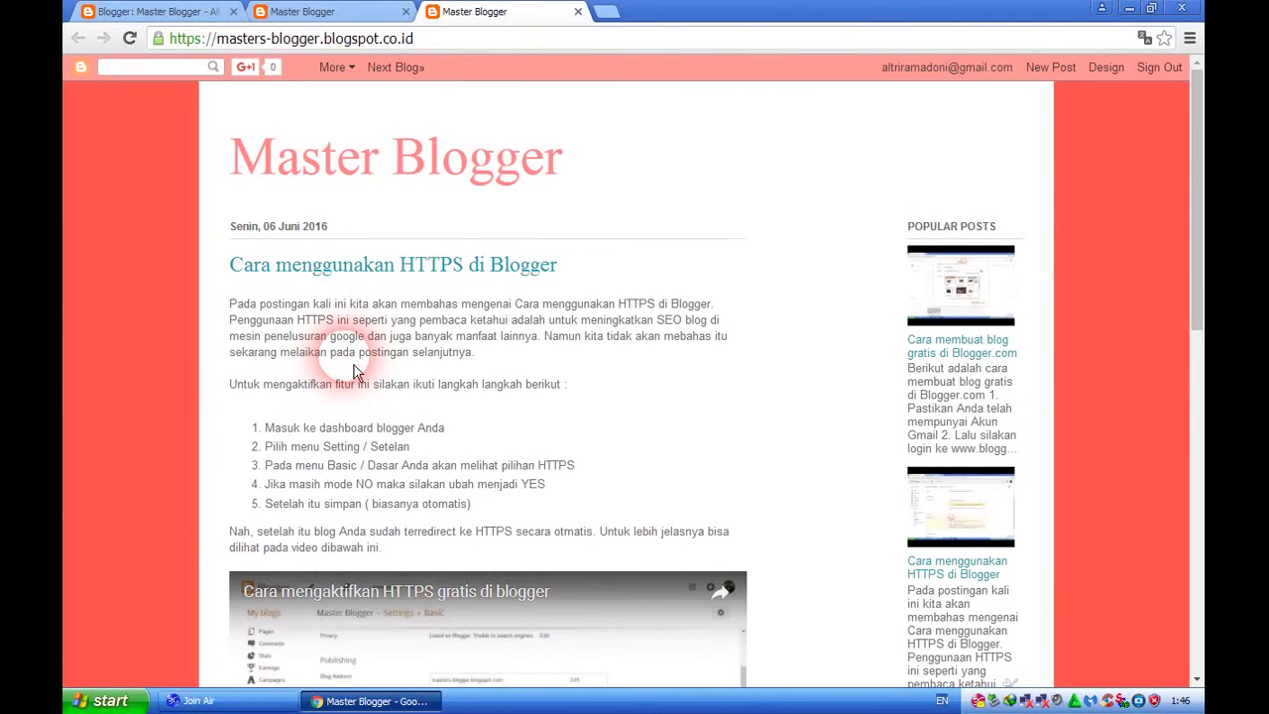
scroll(354, 365, down, 1)
scroll(354, 365, up, 1)
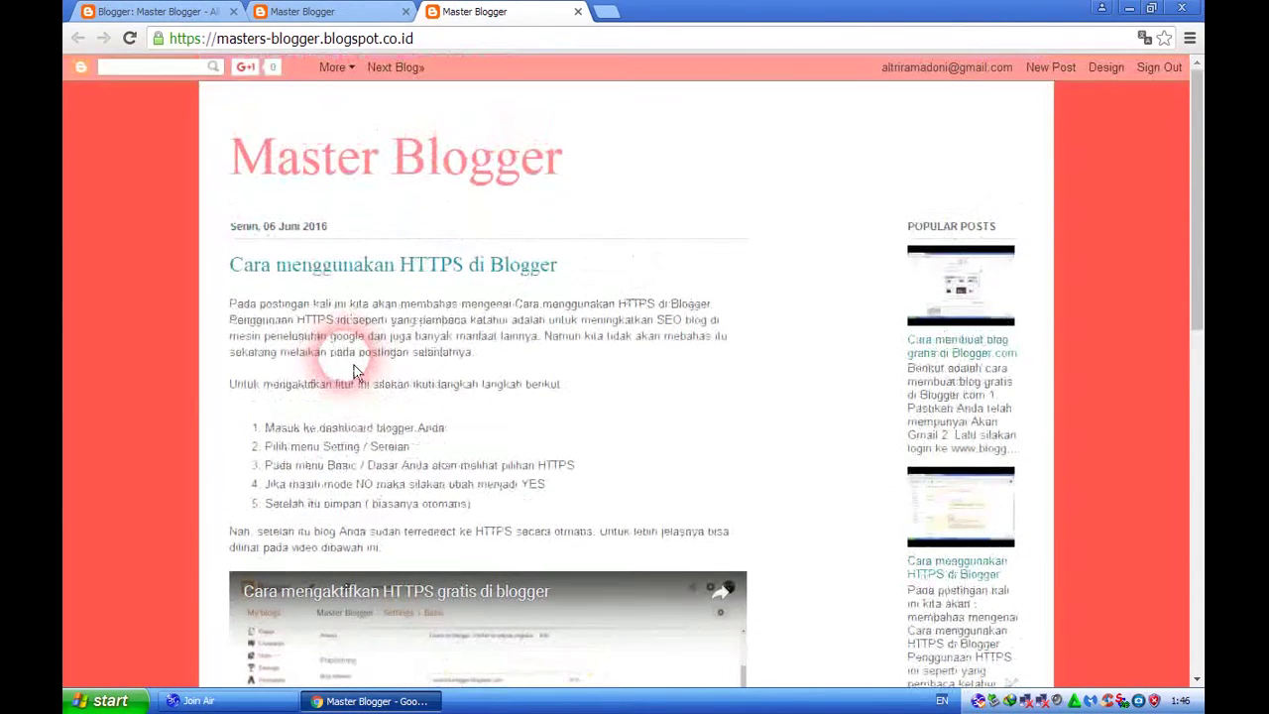
click(328, 11)
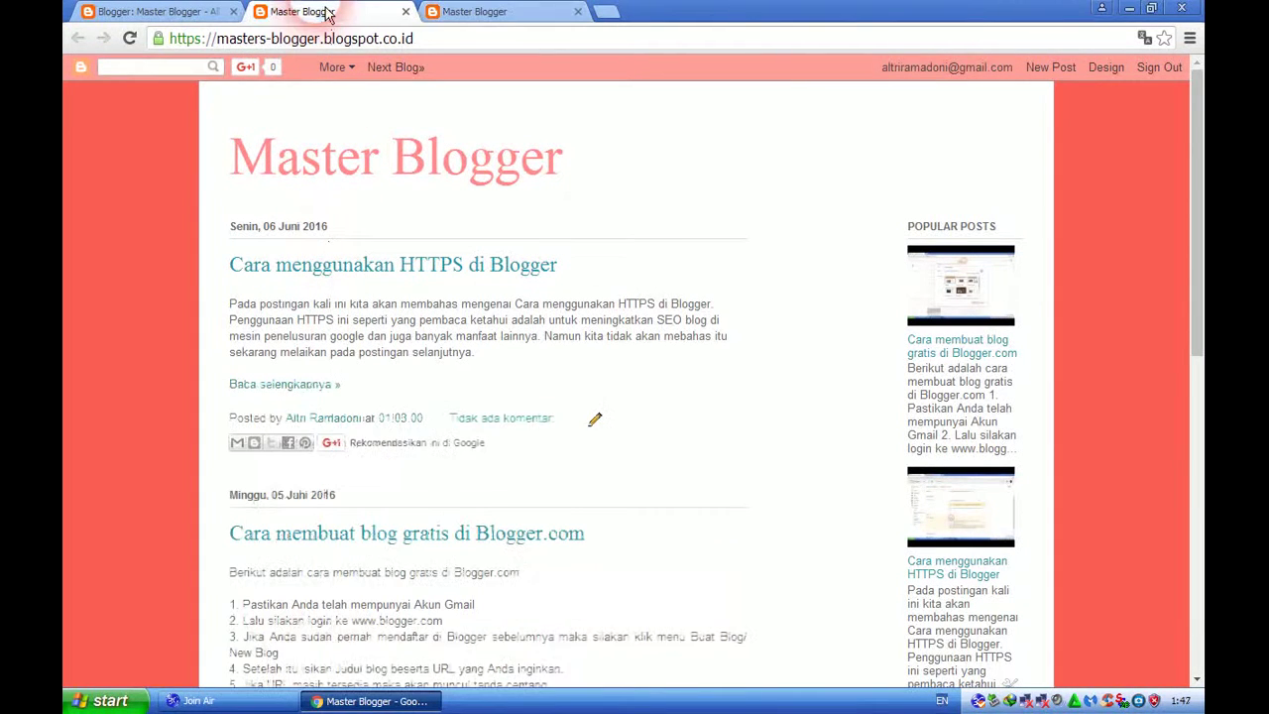
Insert a jump break after the seven numbered instructions in the "Cara membuat blog gratis di Blogger.com" post and update the post
click(167, 14)
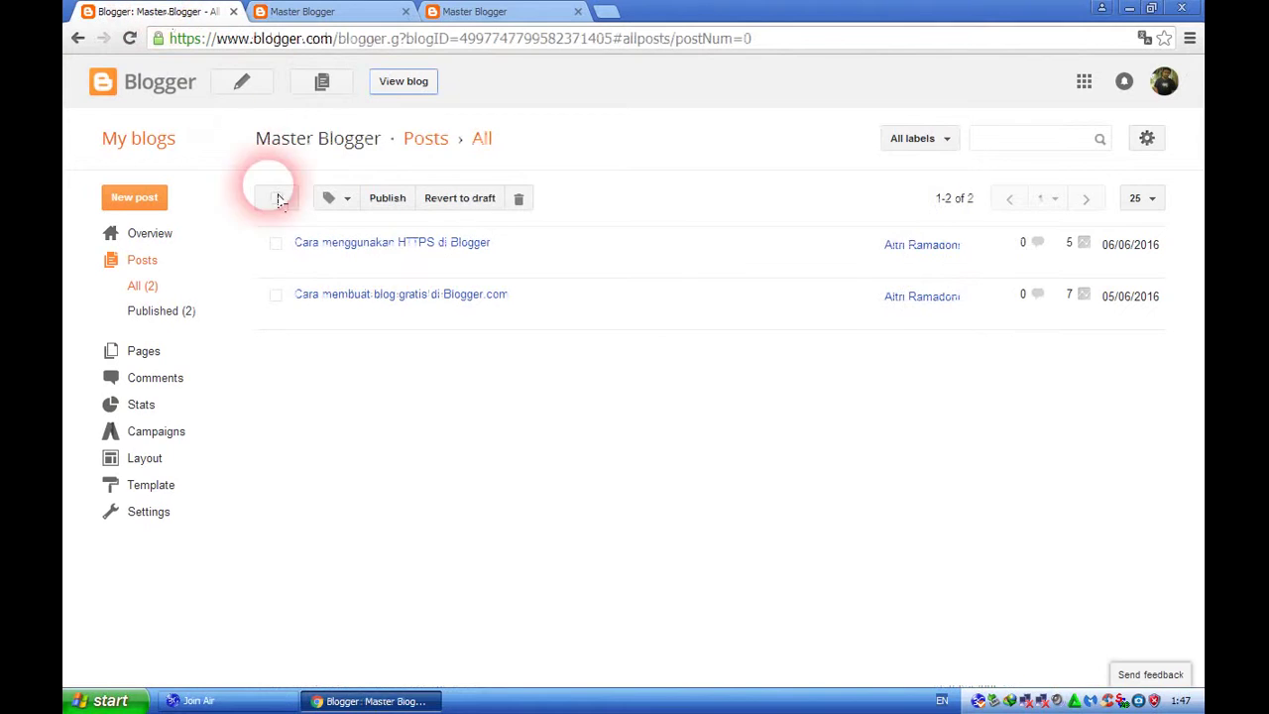
click(302, 316)
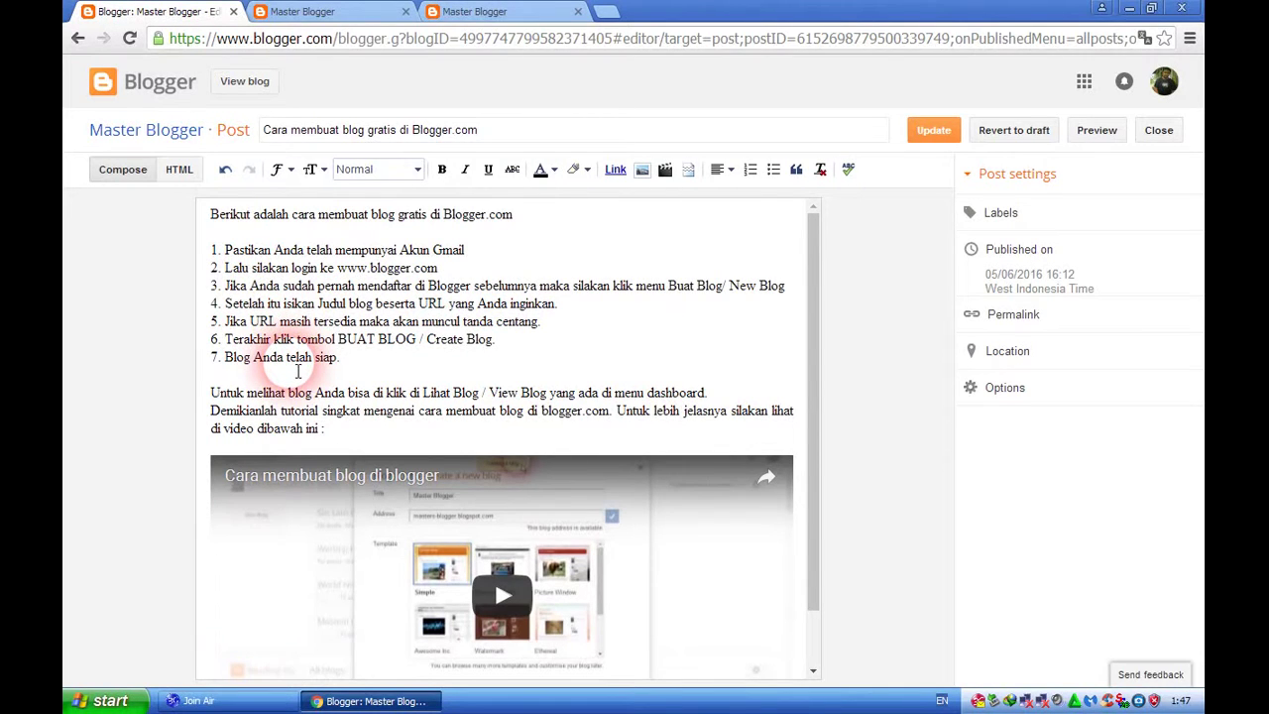
click(297, 372)
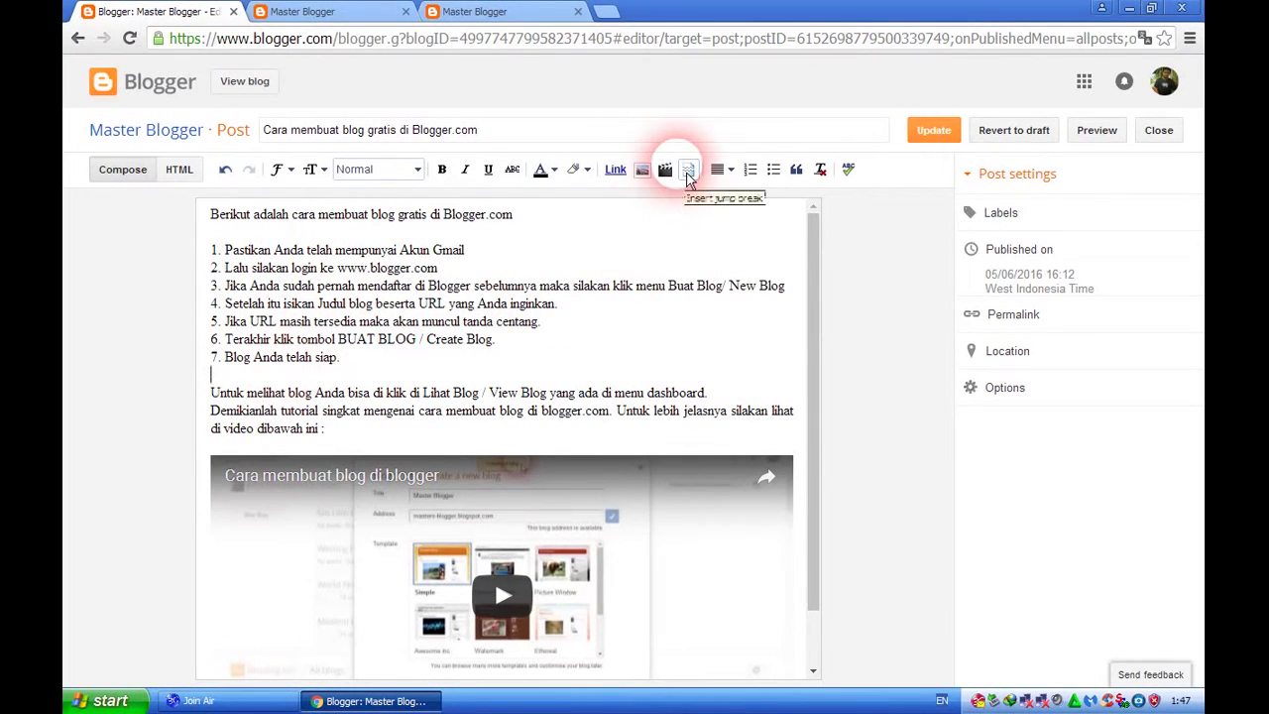
click(688, 170)
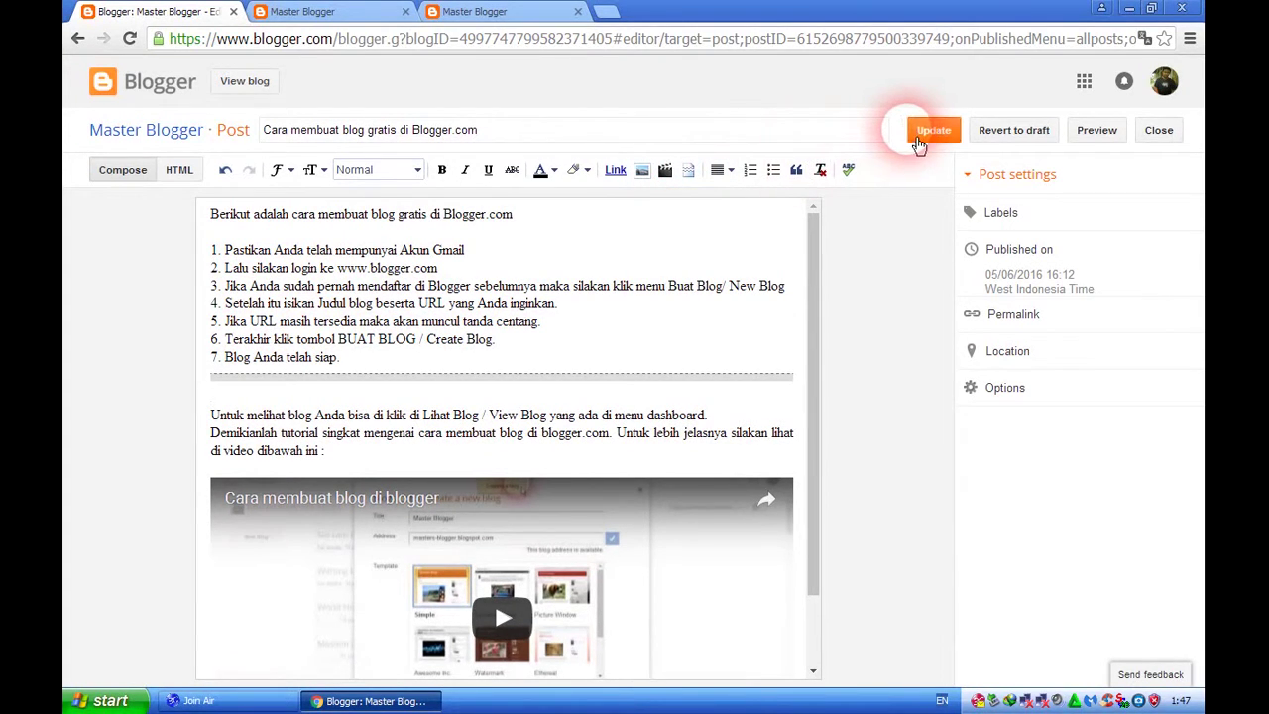
click(914, 133)
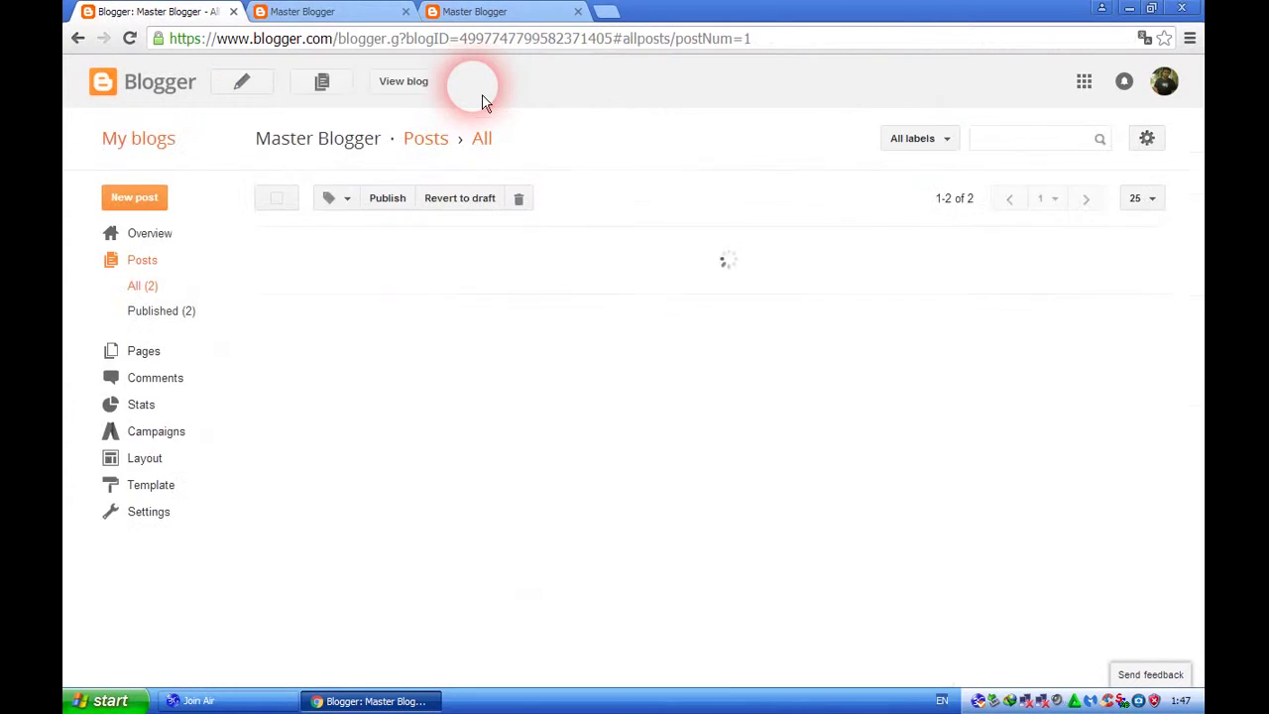
View the published blog and check the read-more links of both posts on the home page
click(416, 81)
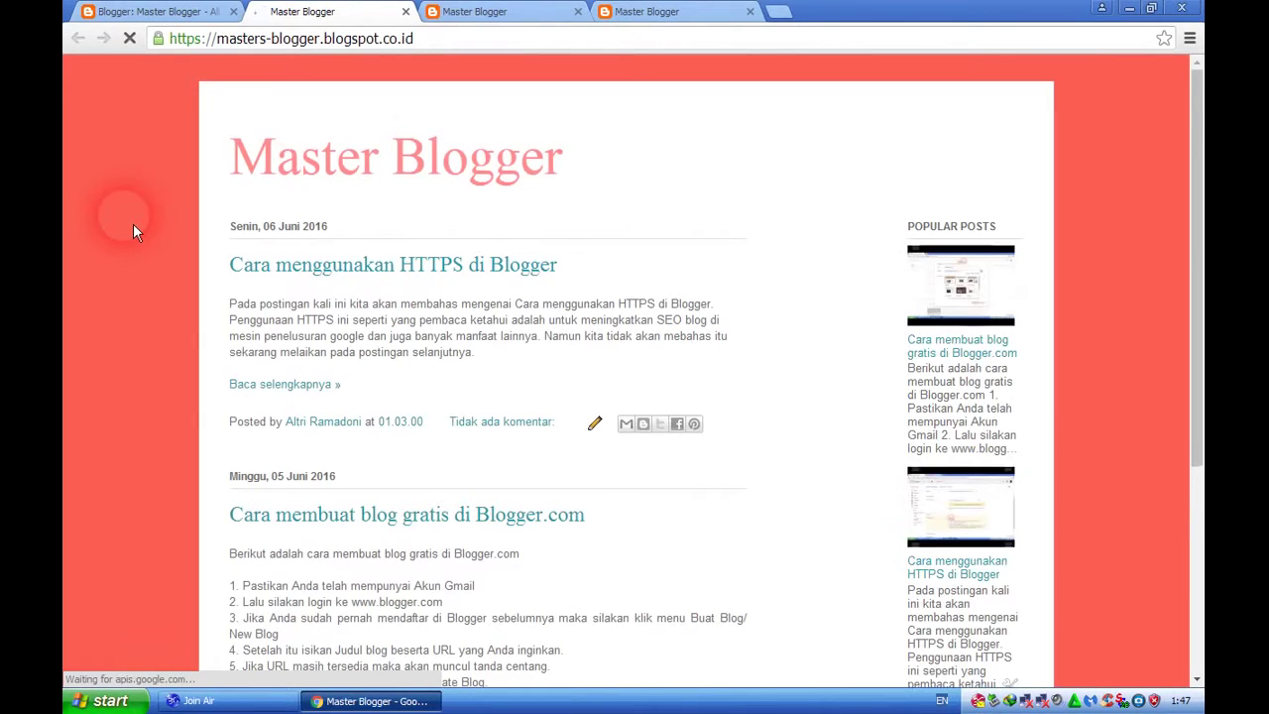
scroll(133, 222, down, 3)
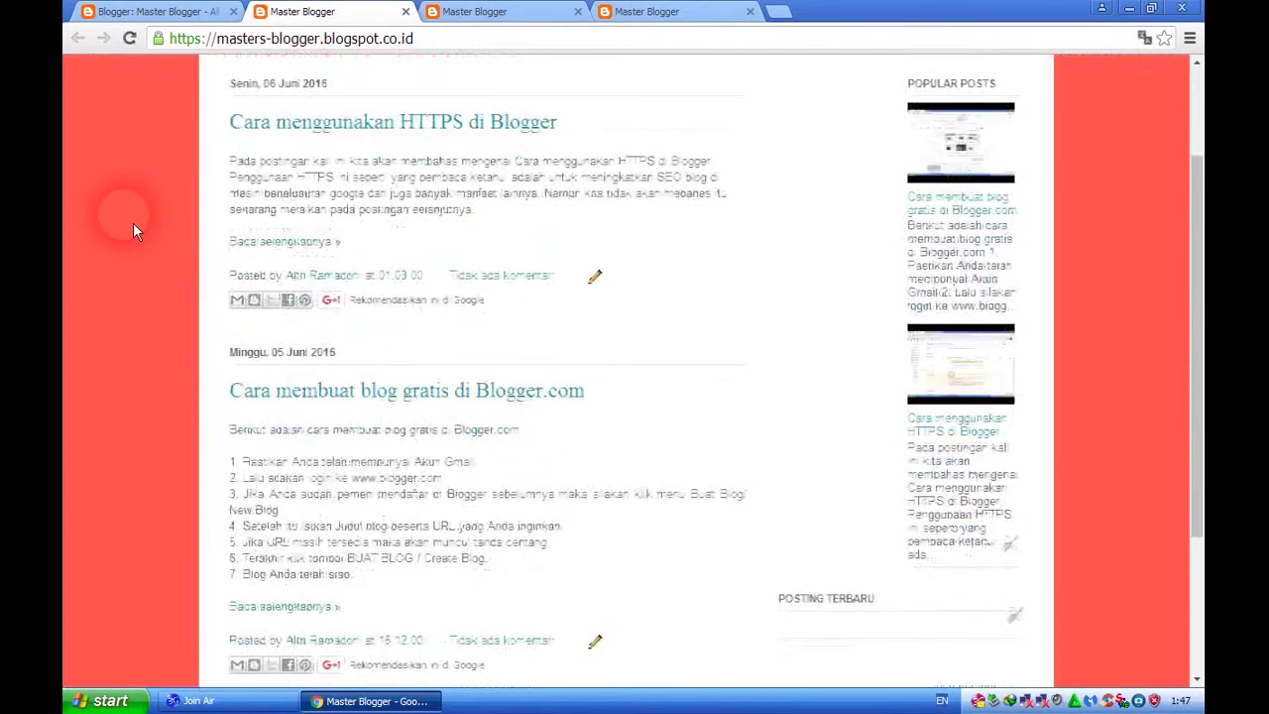
scroll(133, 222, up, 3)
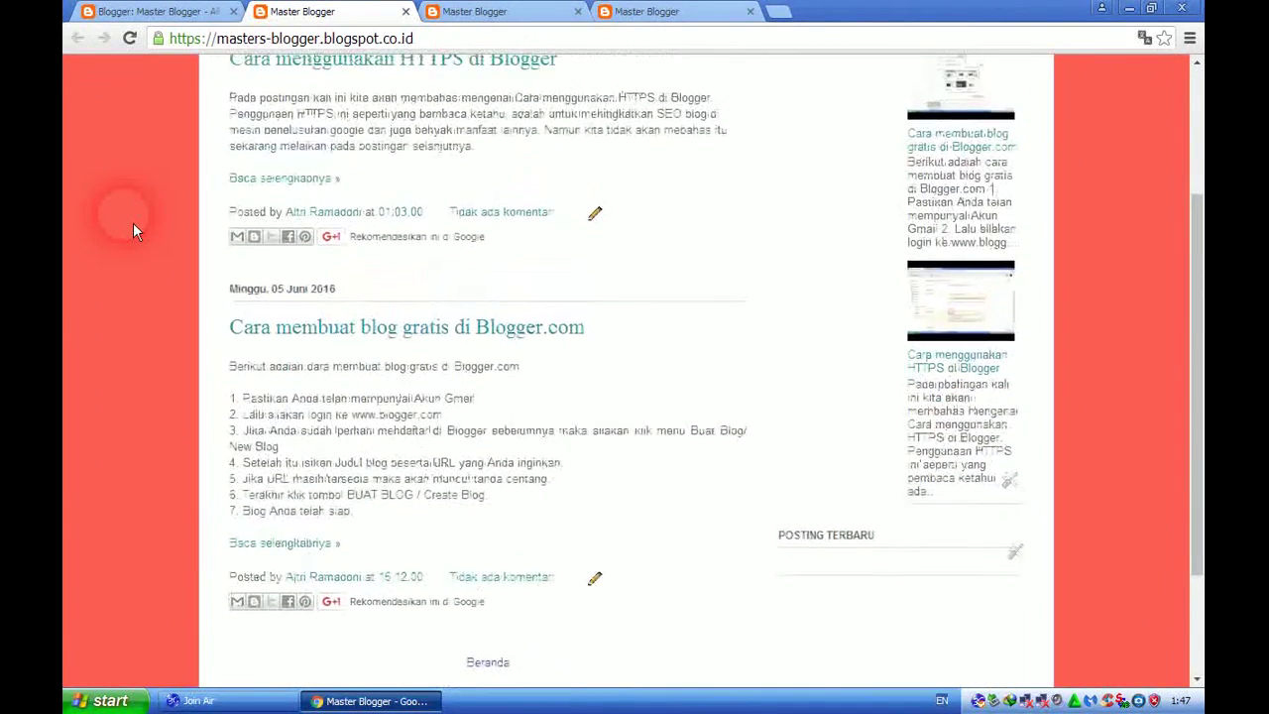
mouse_move(627, 12)
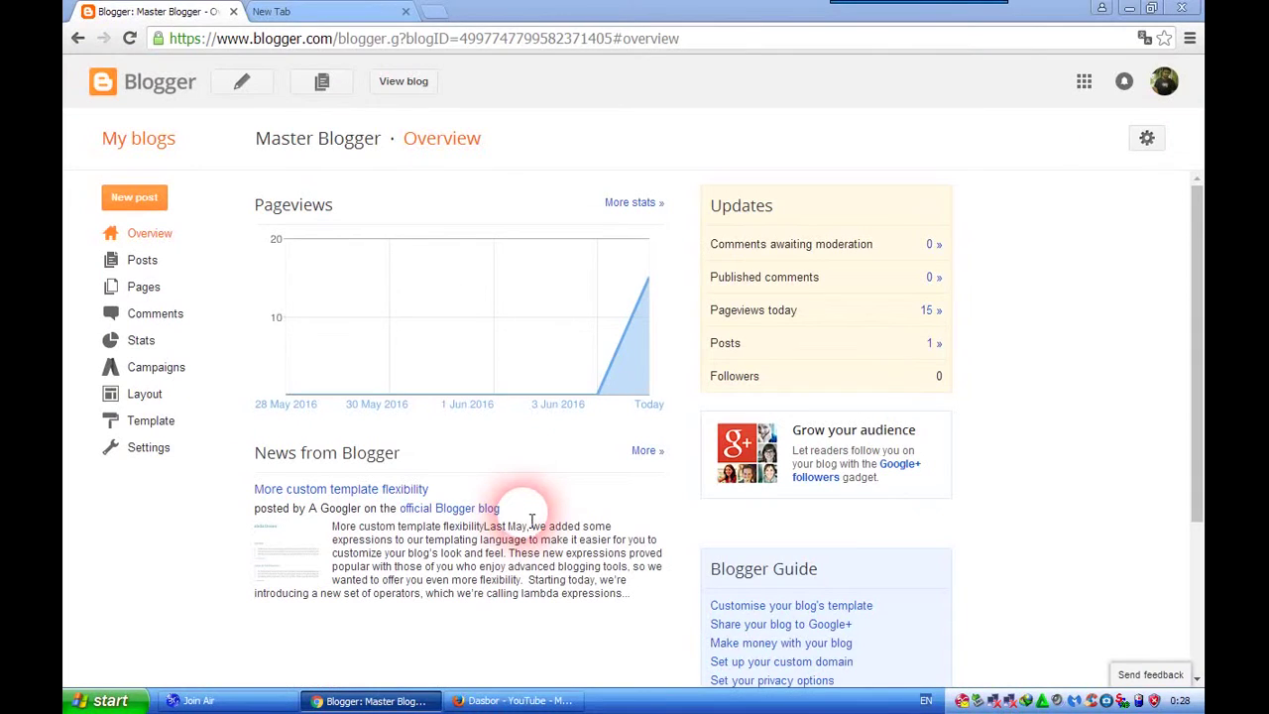
Open the "Cara membuat blog gratis di Blogger.com" post for editing in Compose view and place the cursor after the VIDEO placeholder line
click(170, 272)
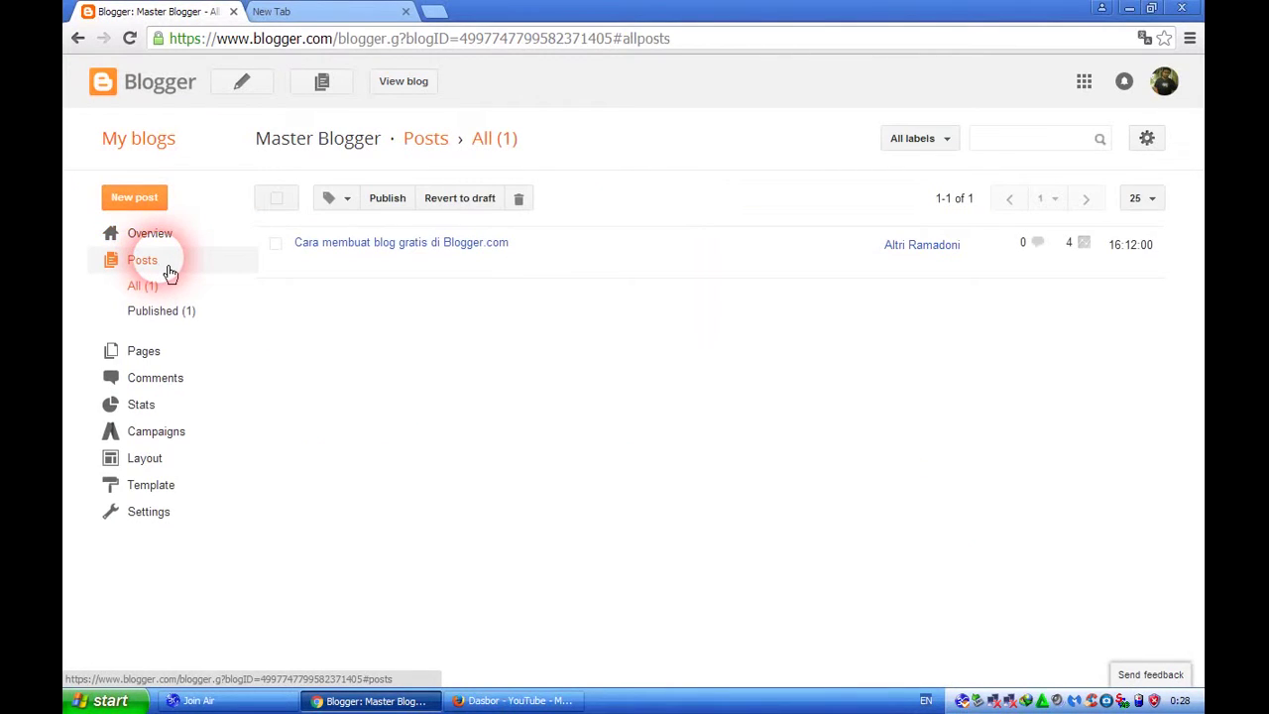
mouse_move(311, 247)
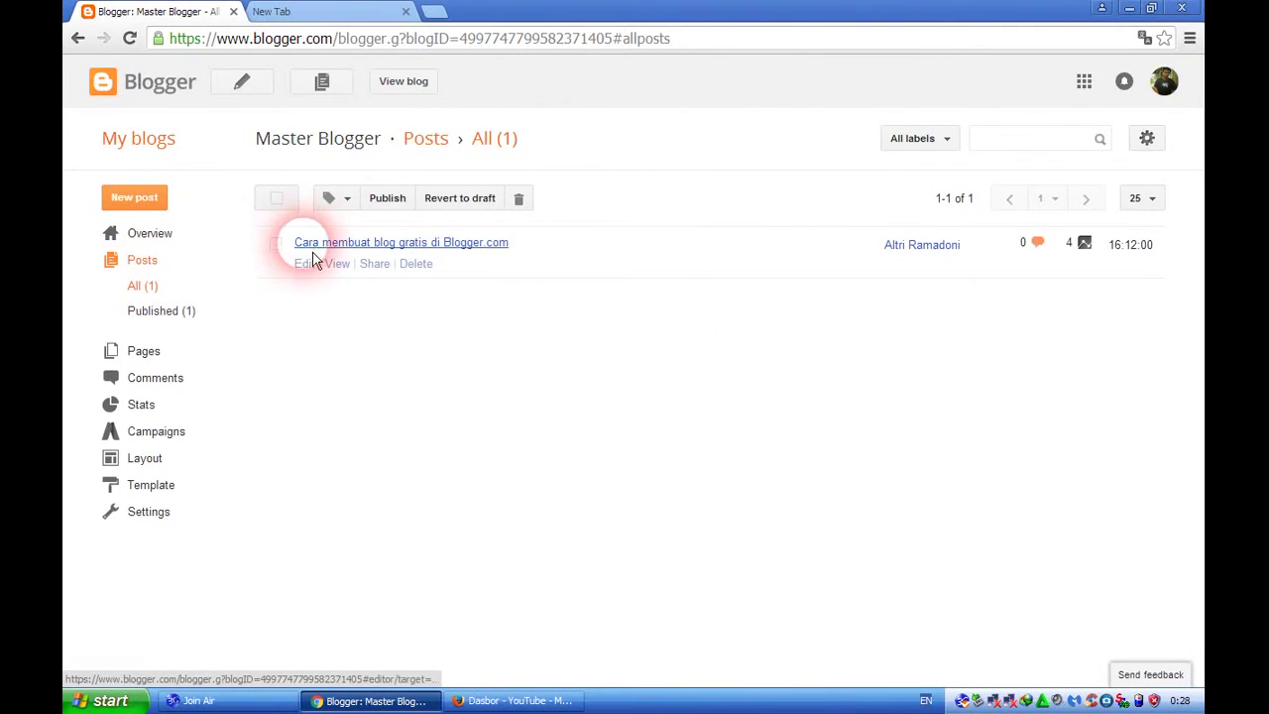
click(306, 264)
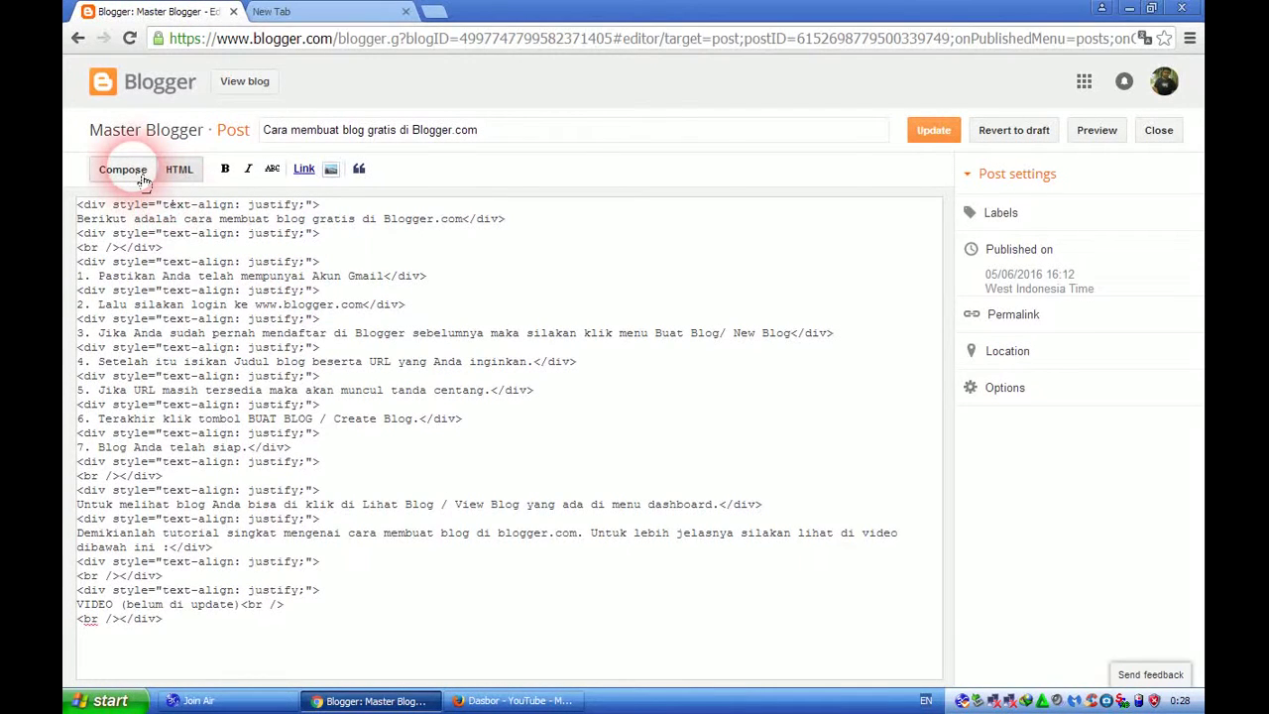
click(142, 178)
click(386, 471)
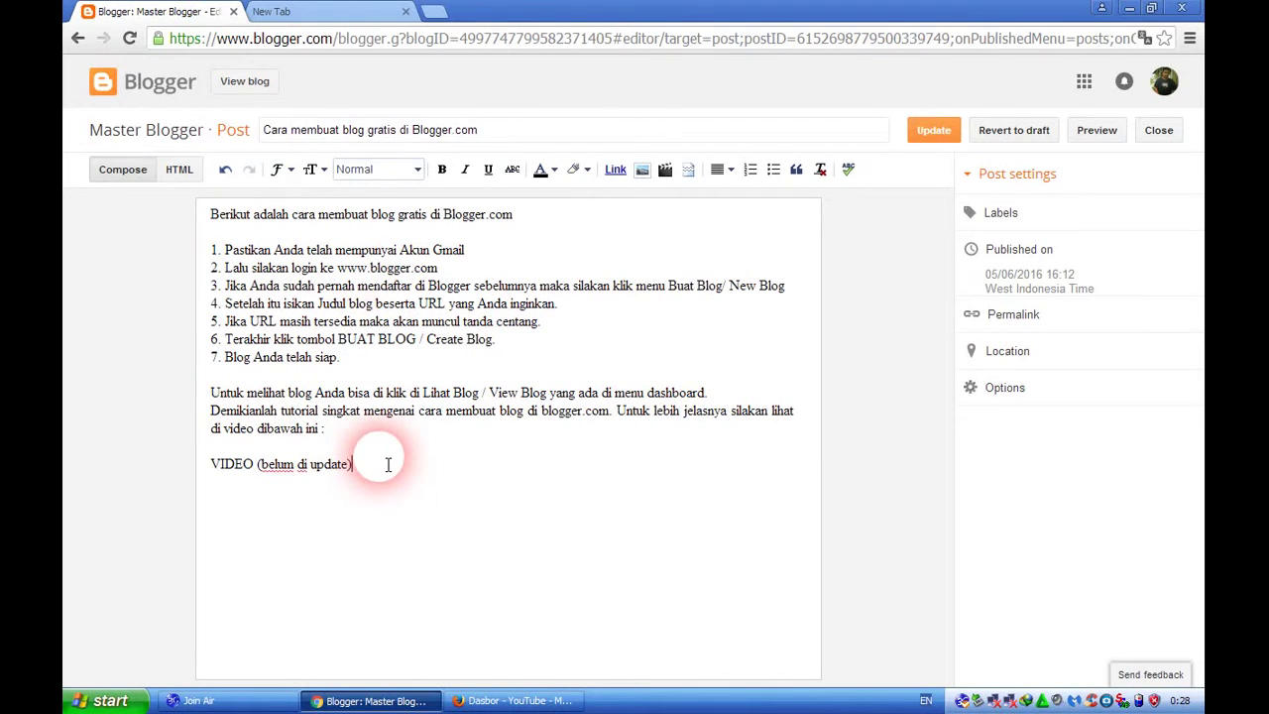
Switch to the YouTube video "Cara membuat blog di blogger" and copy its embed code
click(320, 18)
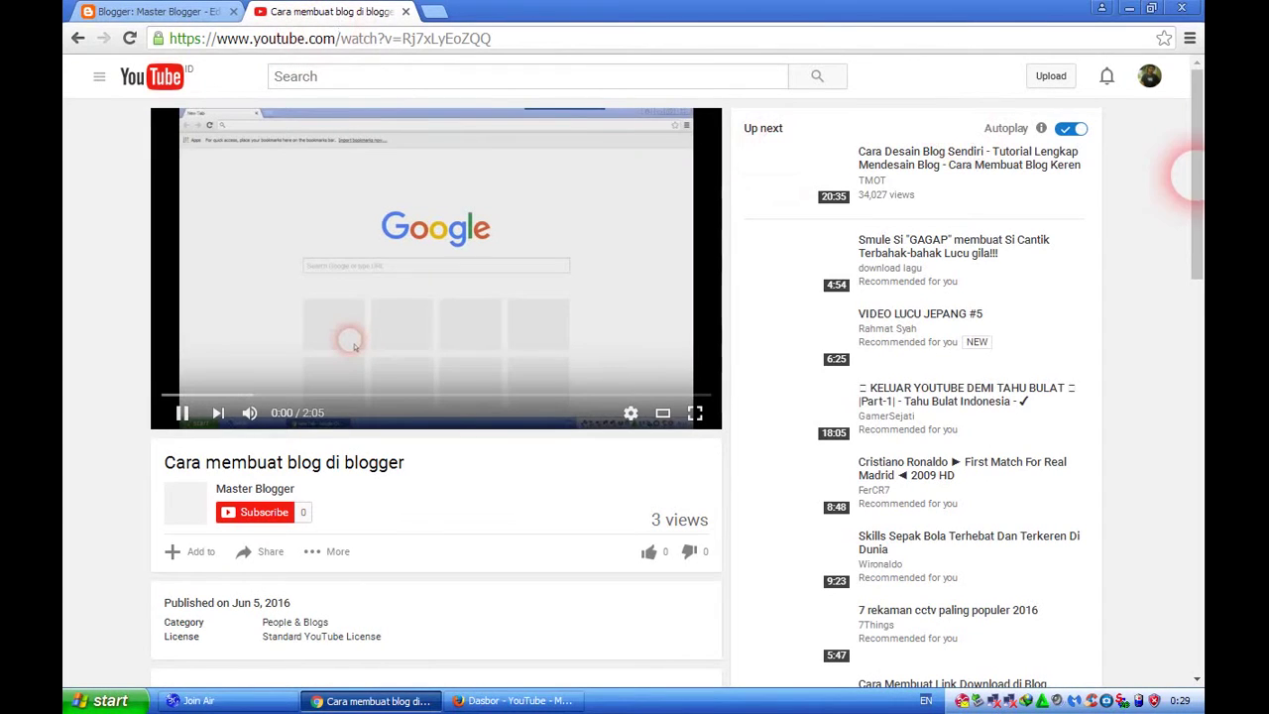
mouse_move(1202, 243)
mouse_down()
mouse_move(1202, 283)
mouse_move(1202, 259)
mouse_up()
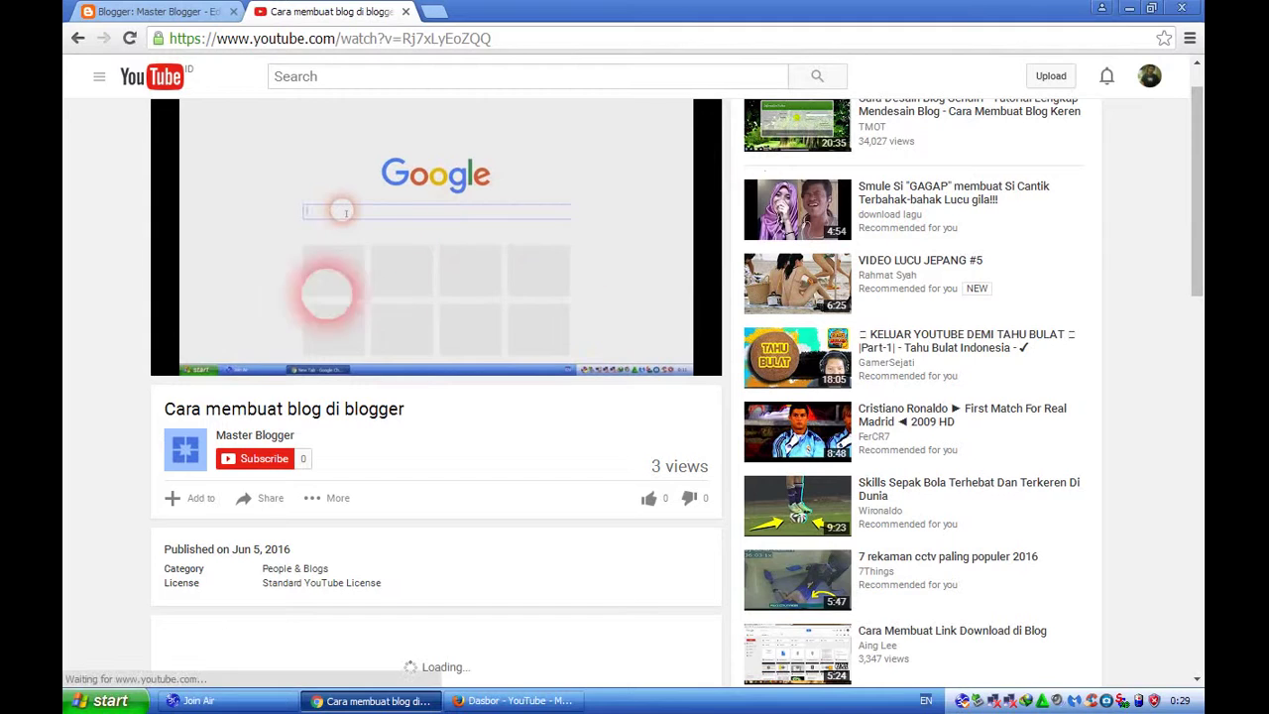
mouse_move(207, 342)
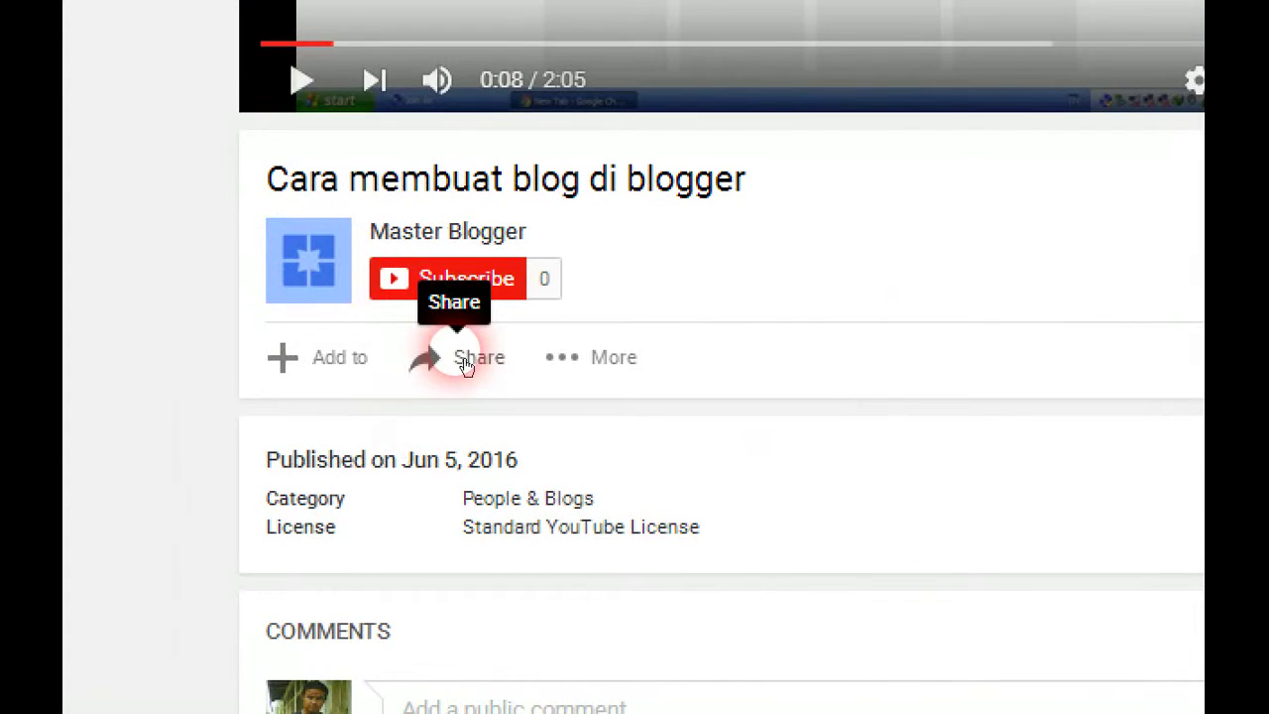
click(465, 362)
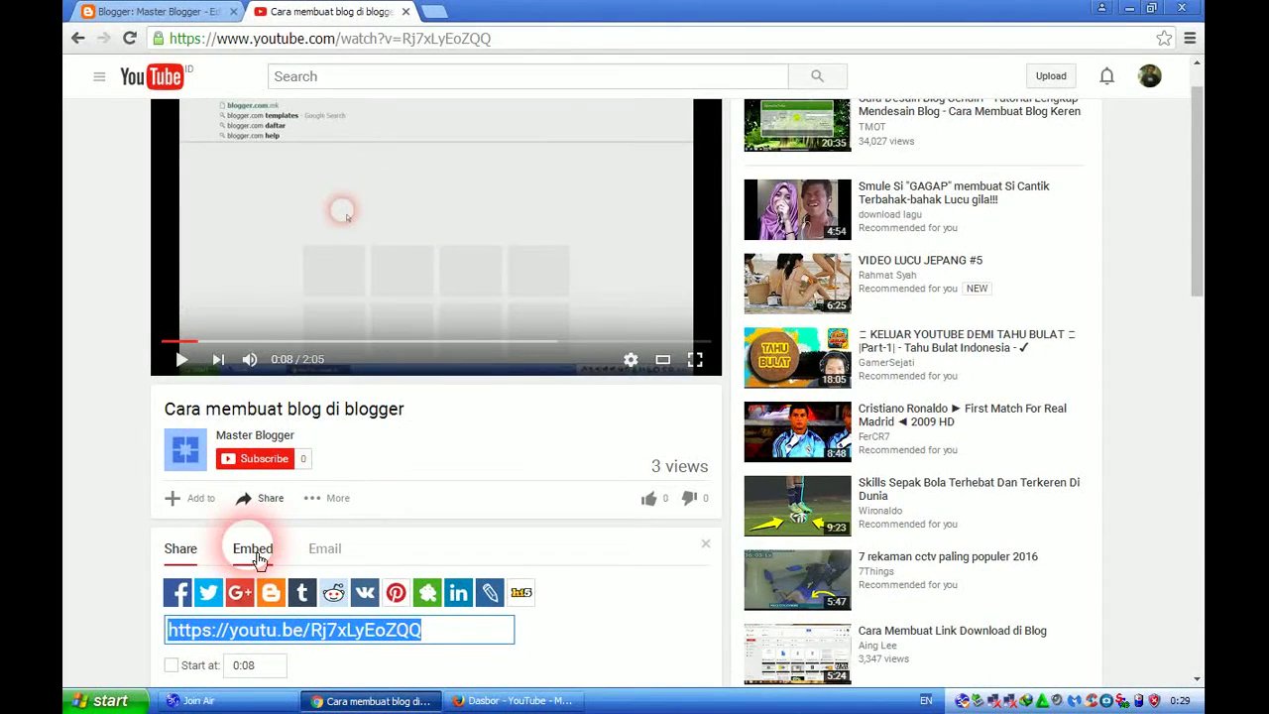
click(256, 557)
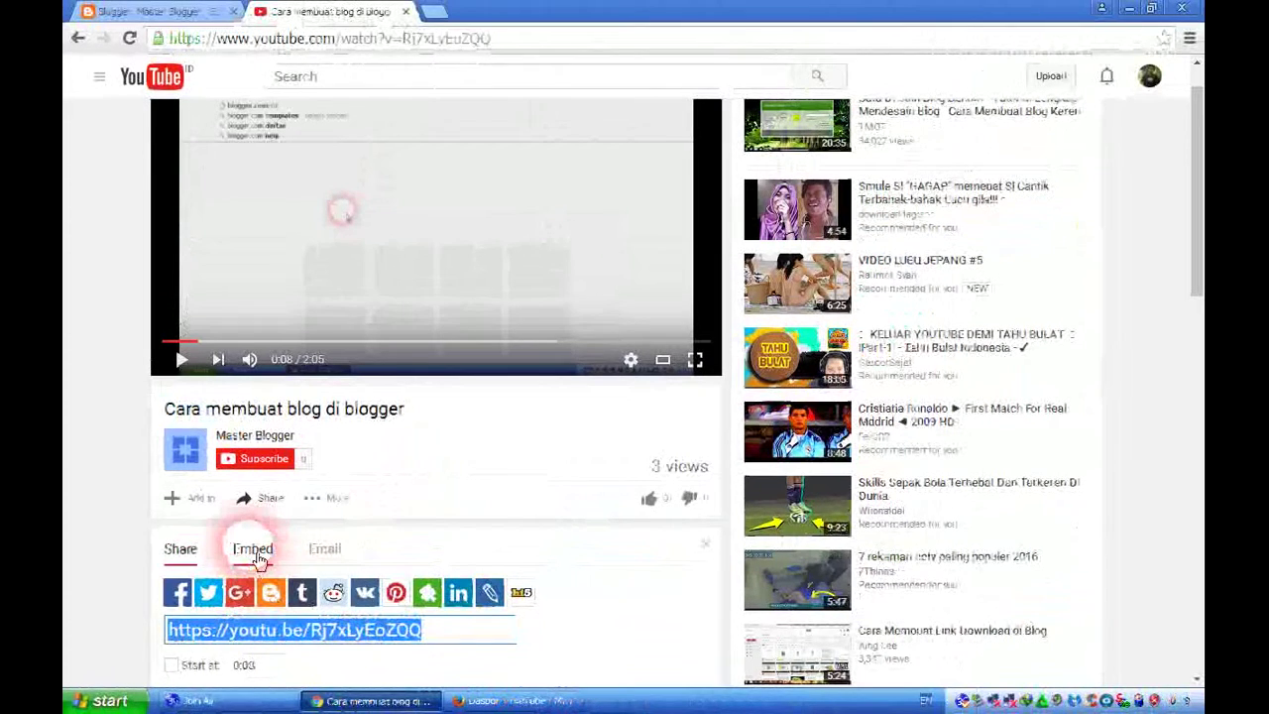
click(253, 552)
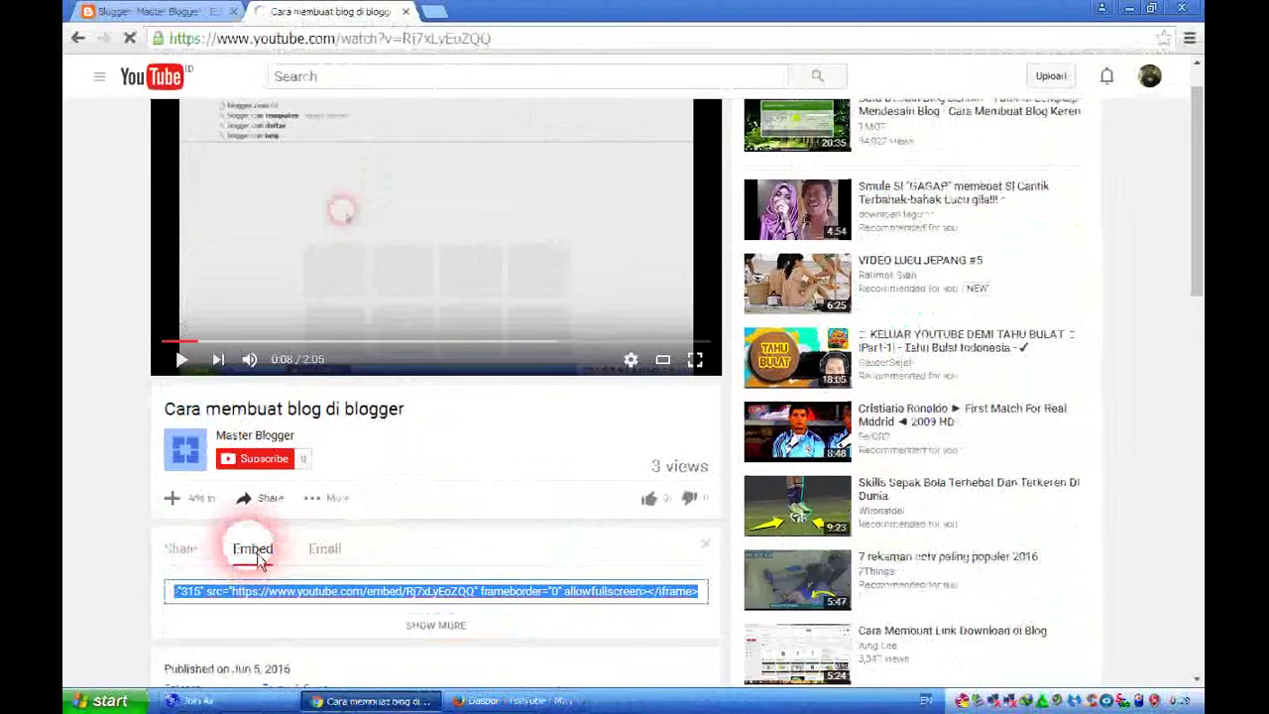
click(264, 593)
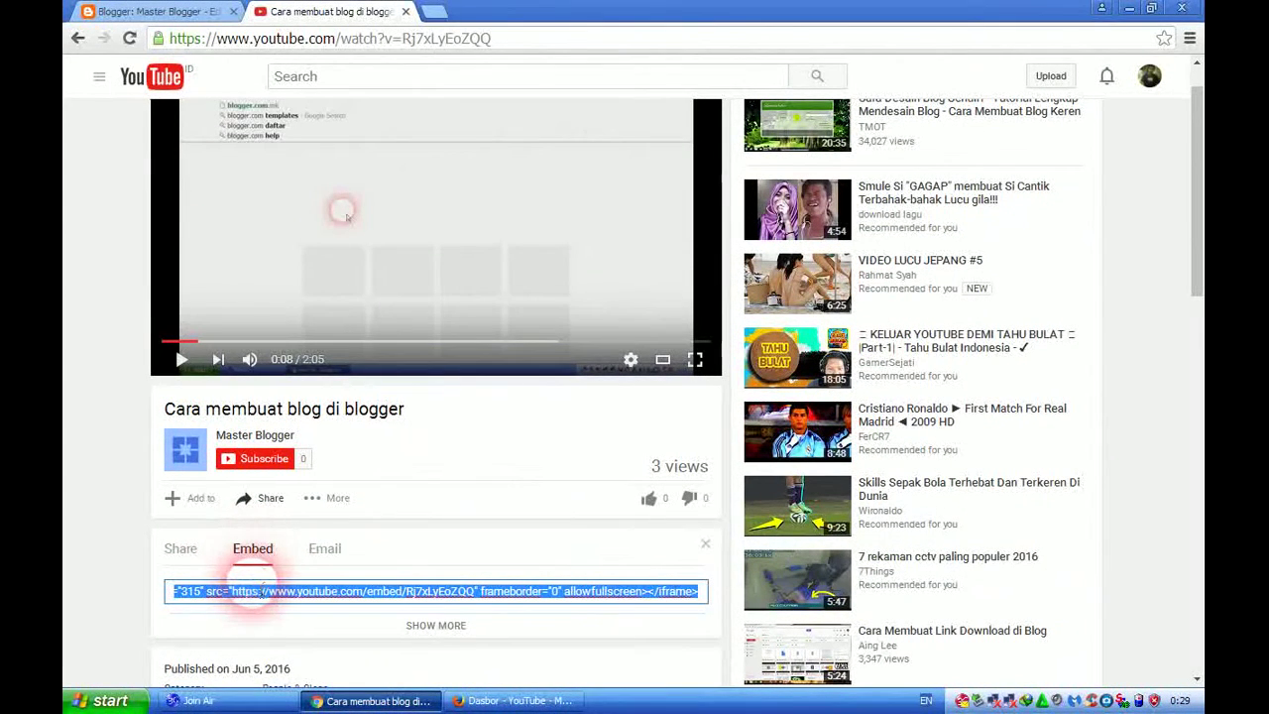
right_click(259, 593)
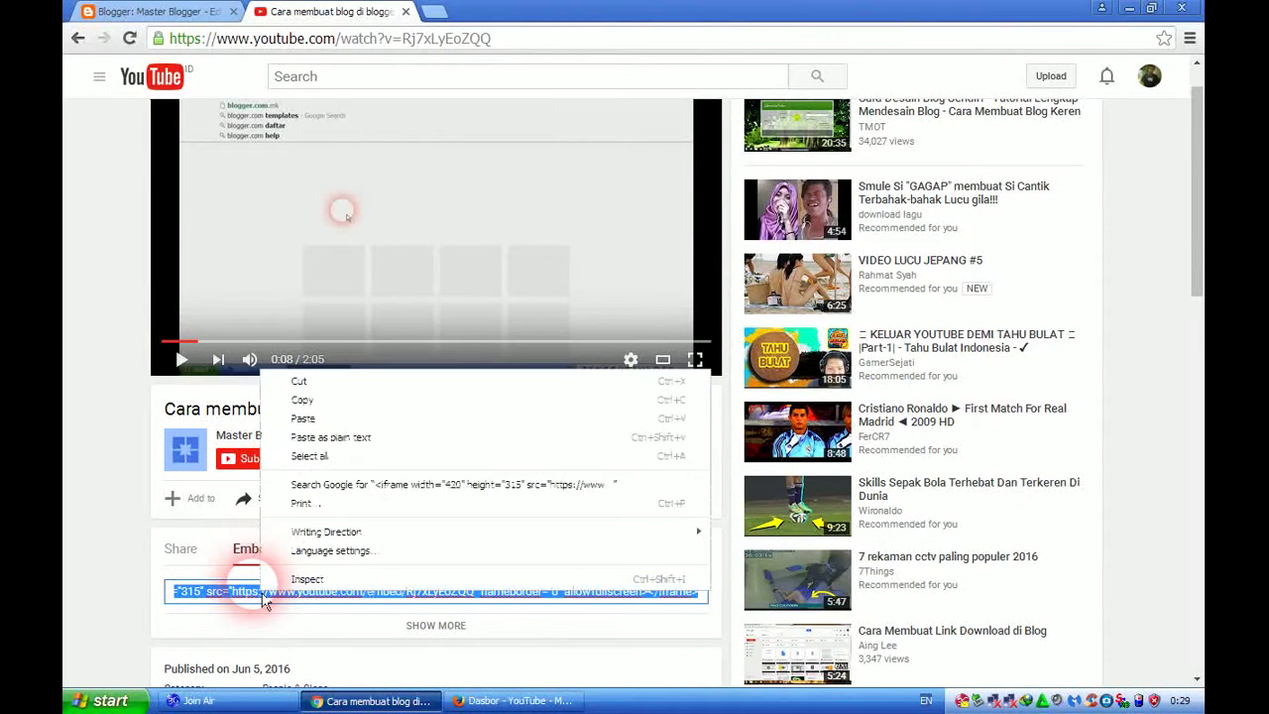
click(302, 400)
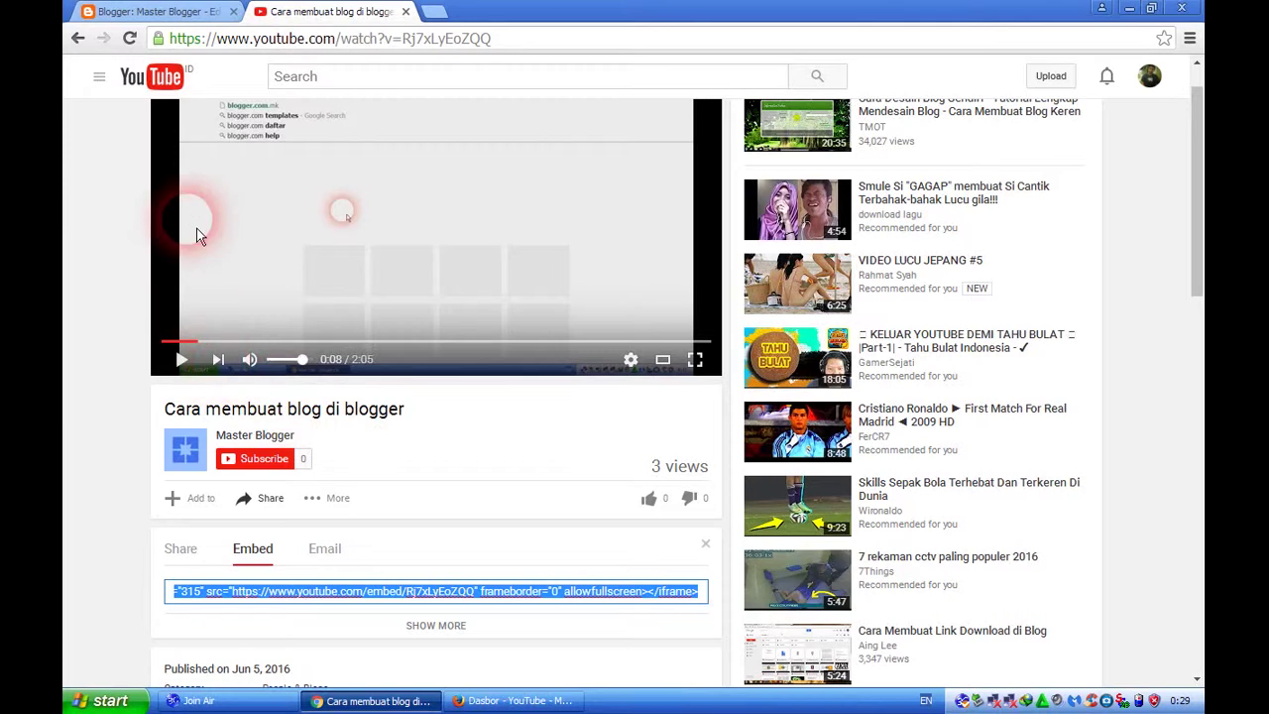
Paste the video's embed code at the end of the blog post's HTML and set the iframe width to 100%
click(167, 18)
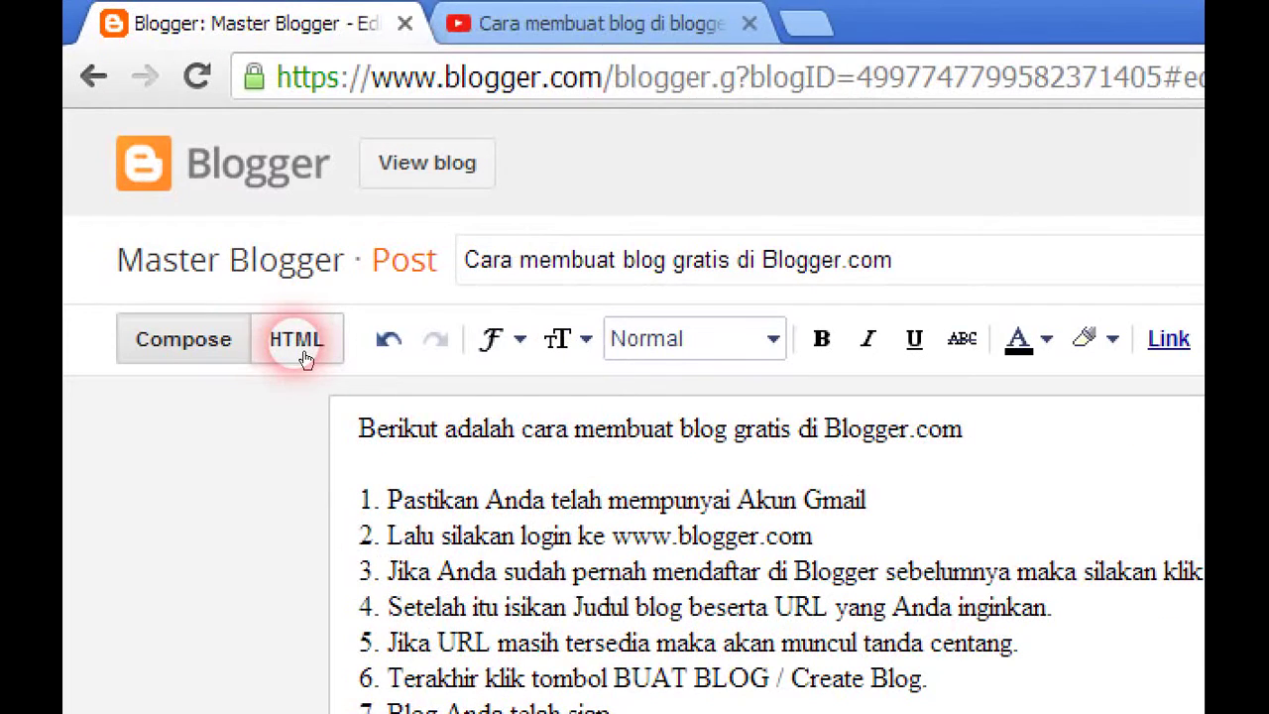
click(297, 342)
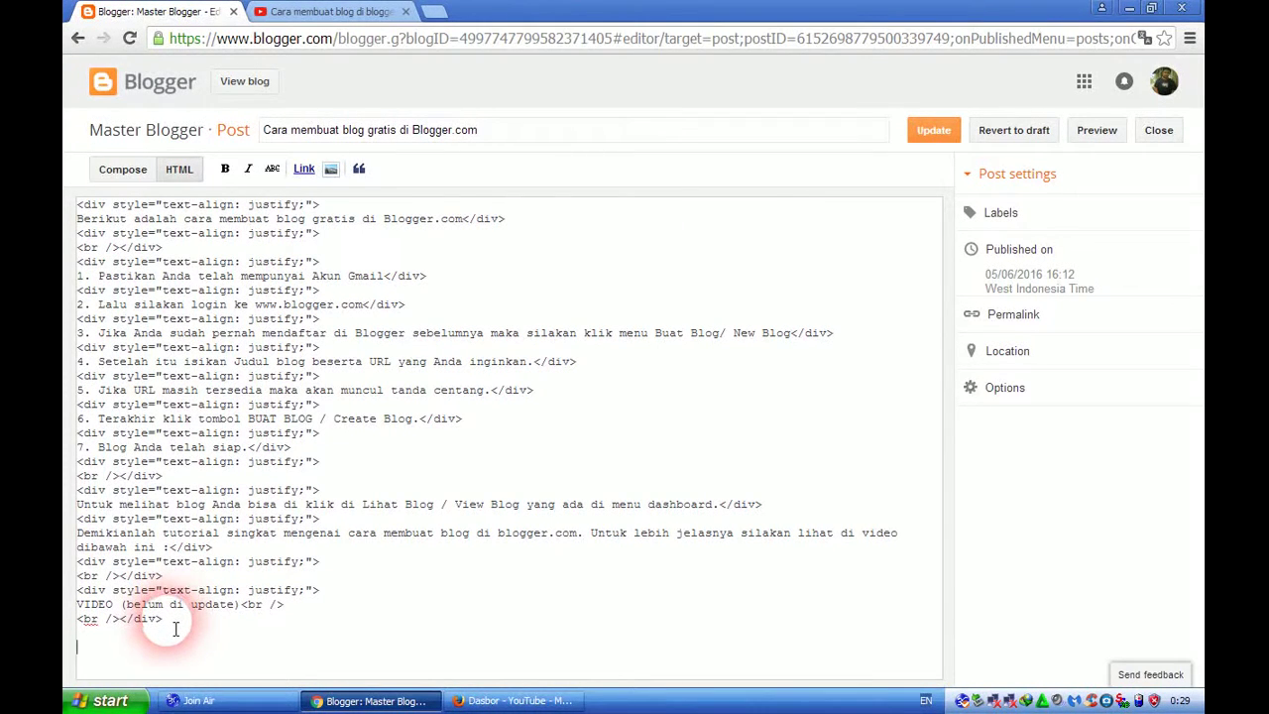
right_click(166, 656)
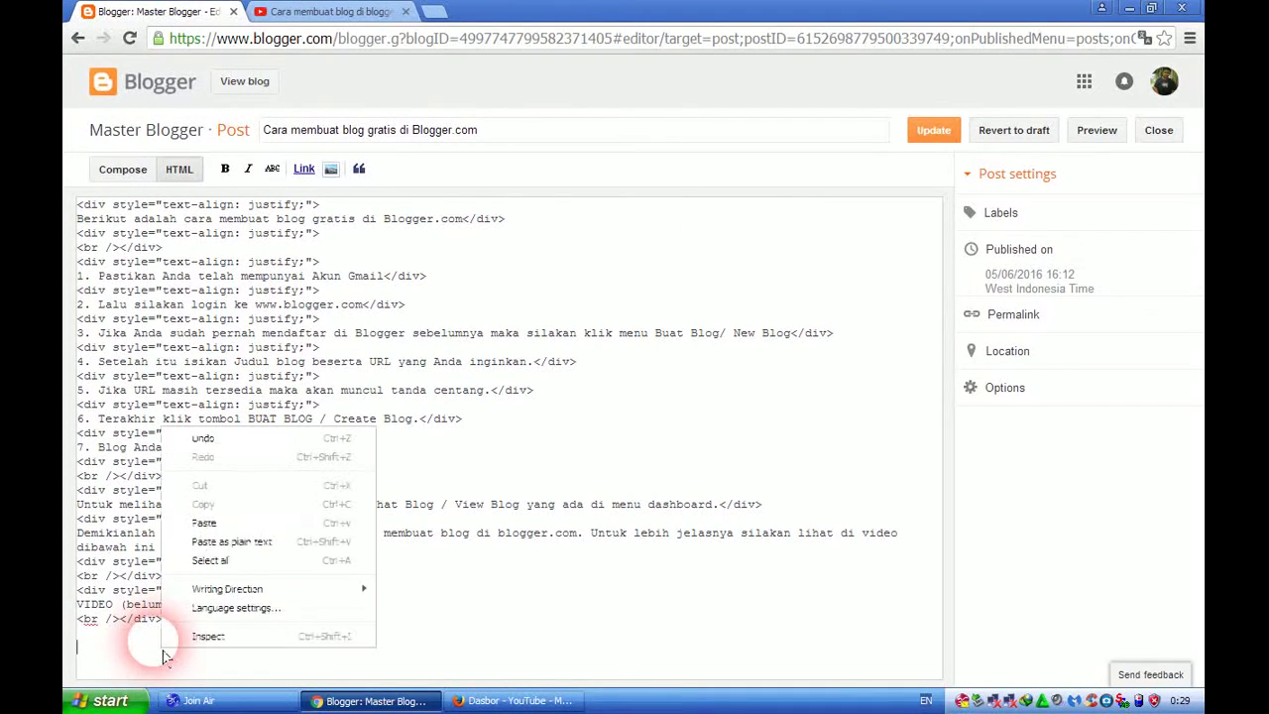
click(203, 527)
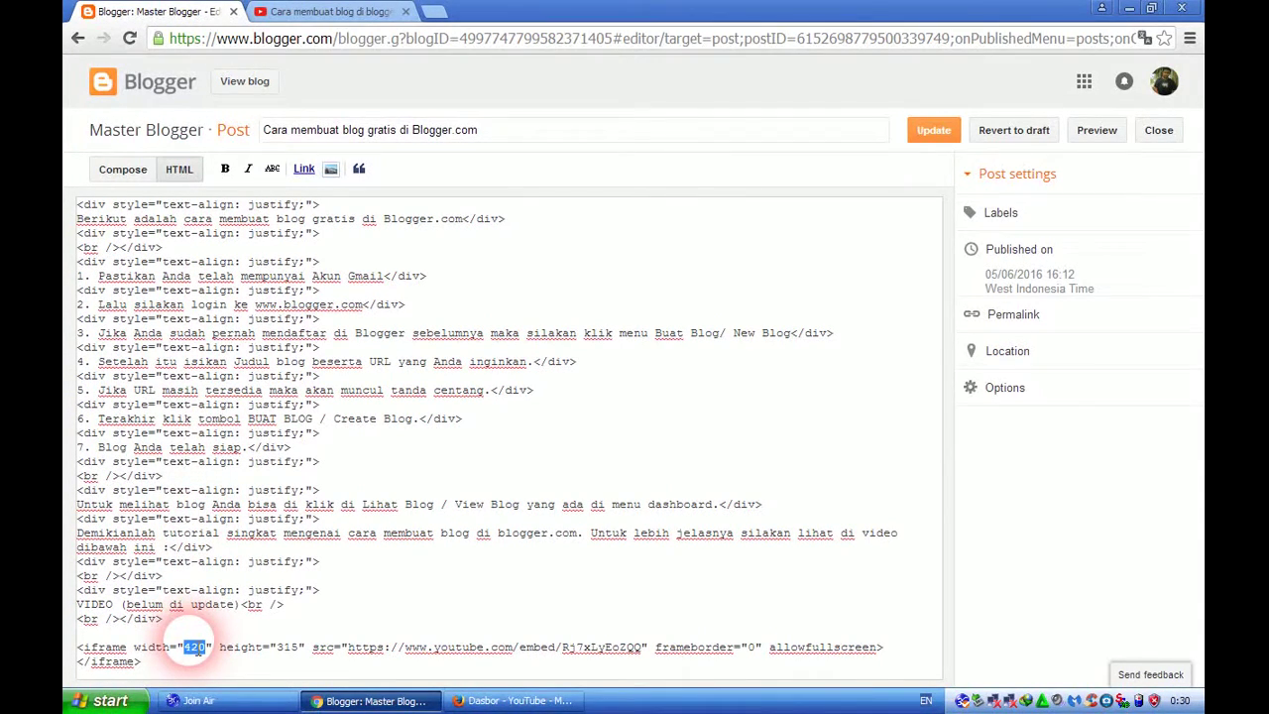
text(100%)
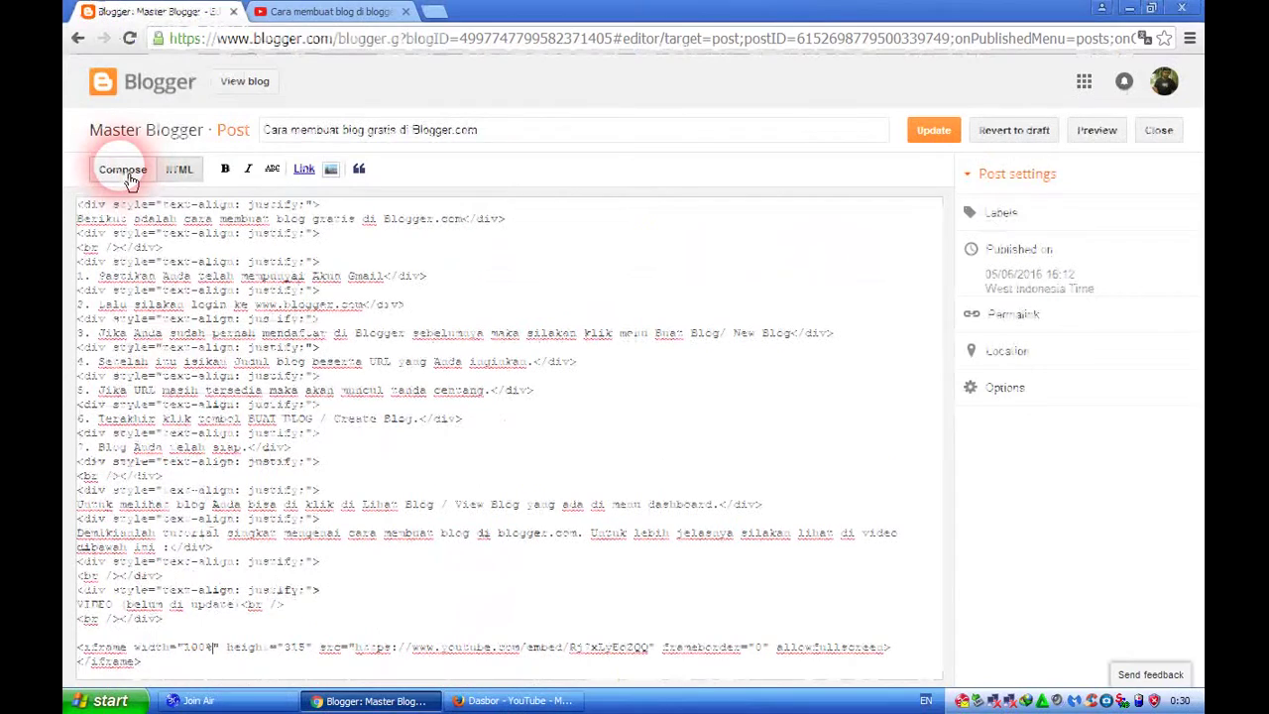
Check the embedded video in the post's Compose view and update the post
click(127, 176)
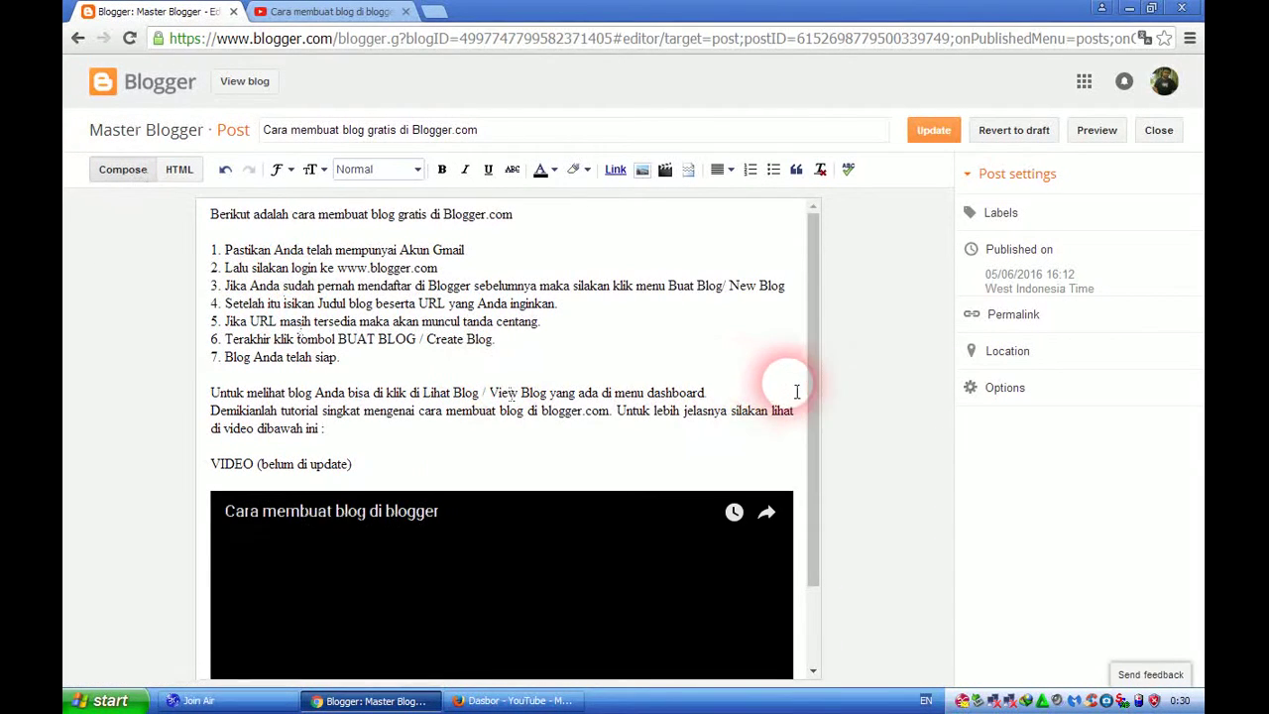
drag(811, 391, 811, 503)
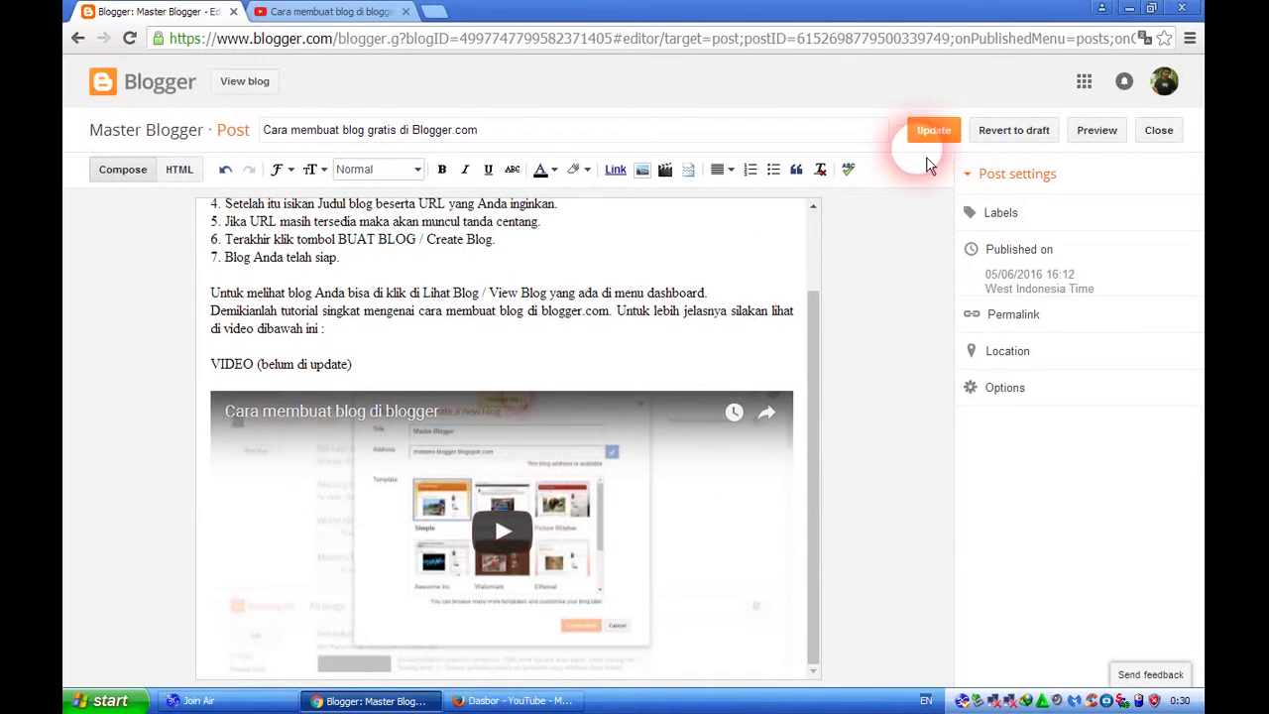
click(932, 132)
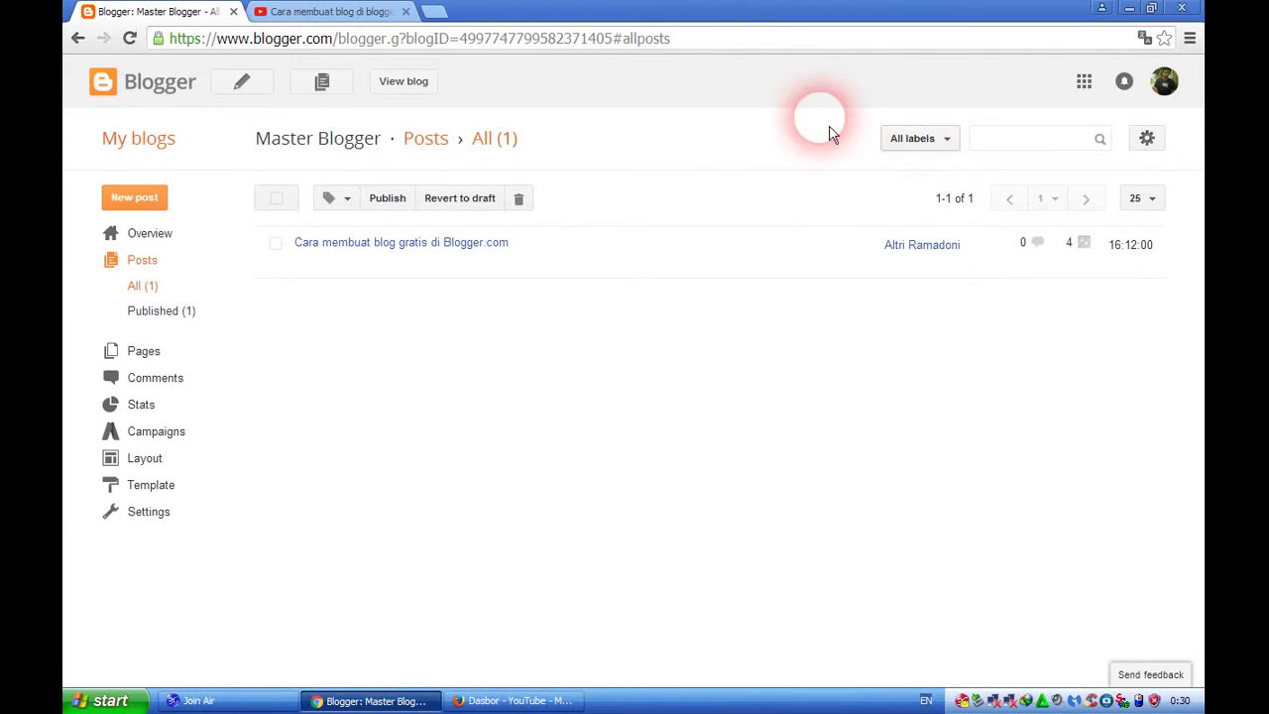
View the published "Cara membuat blog gratis di Blogger.com" post in a new tab, close the YouTube tab, and check the embedded video
mouse_move(306, 261)
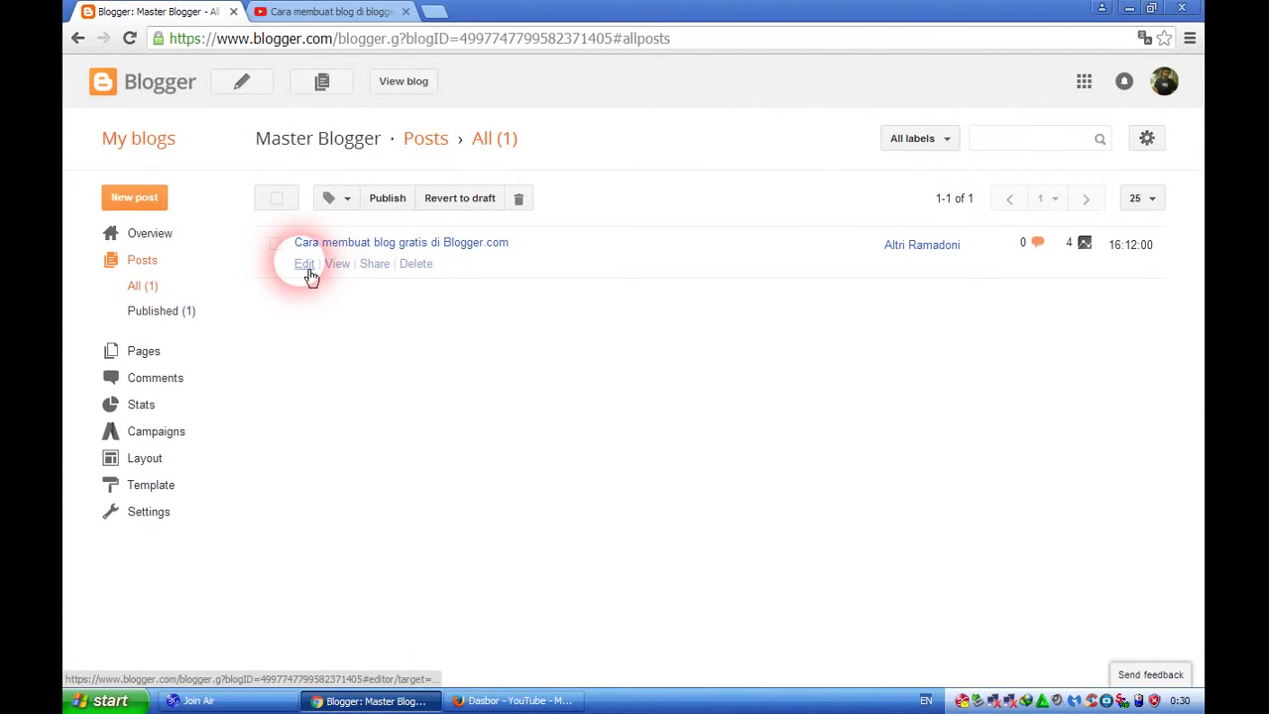
right_click(309, 268)
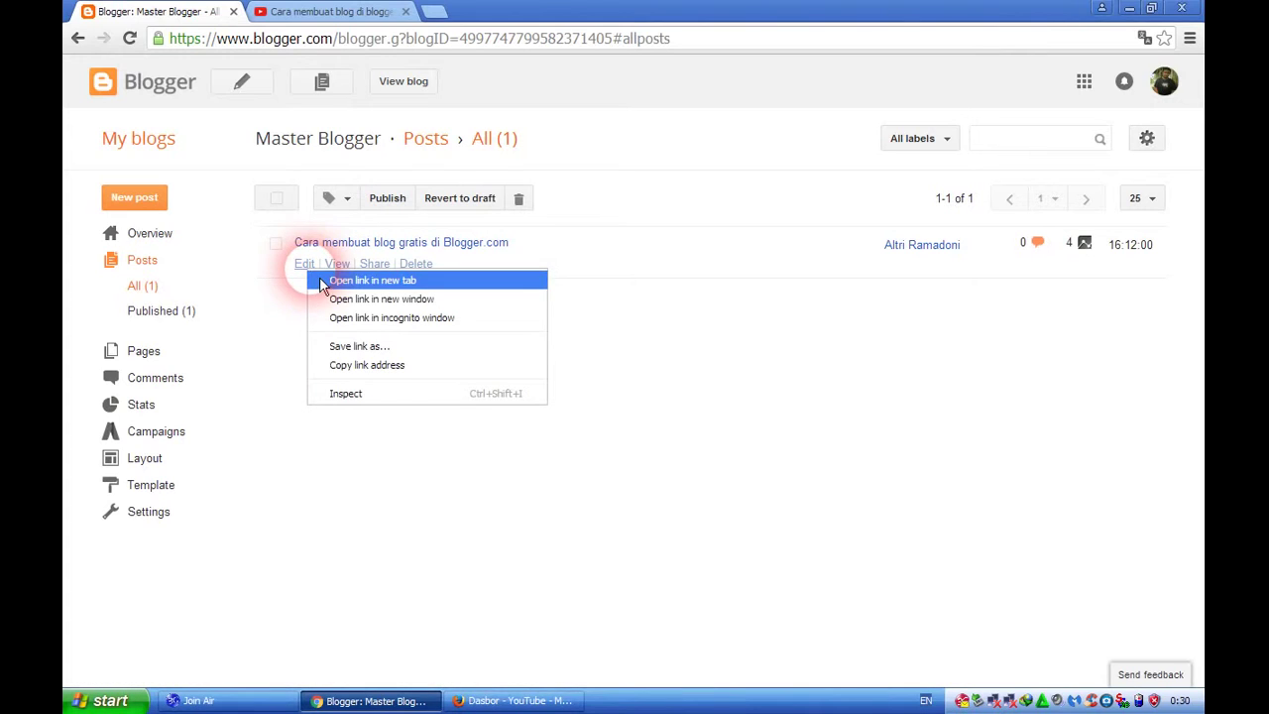
click(271, 344)
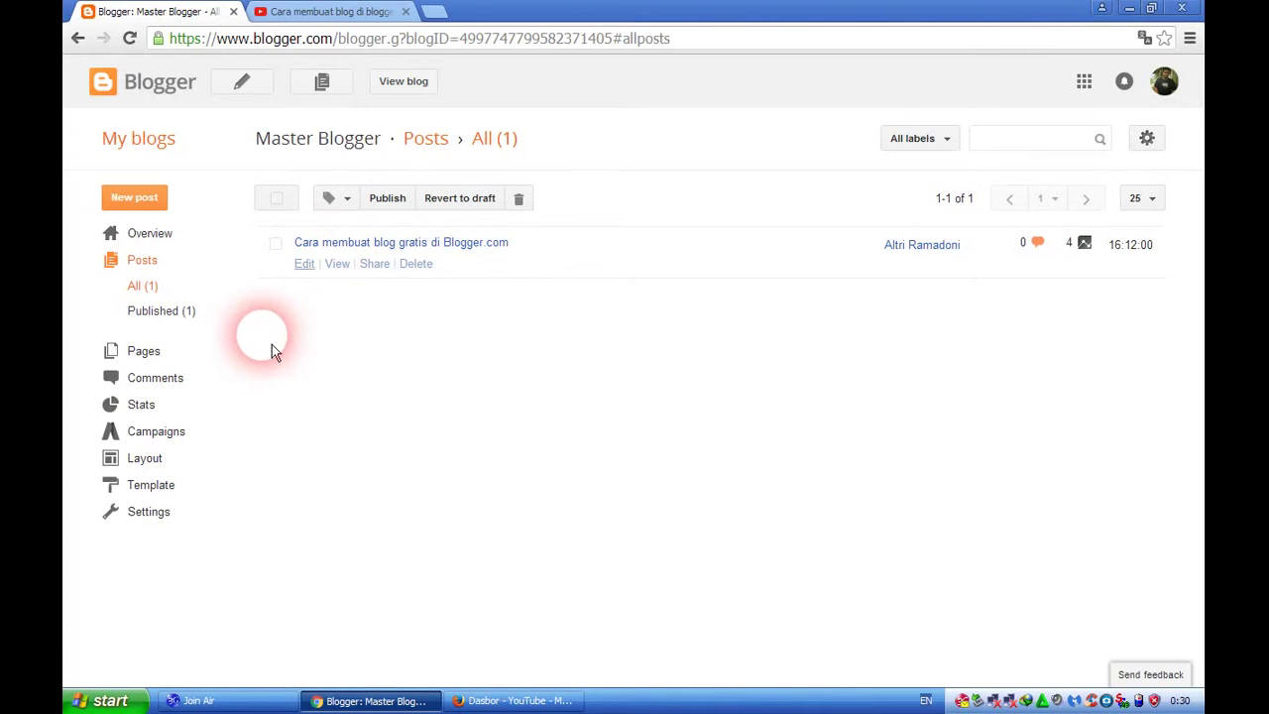
right_click(338, 274)
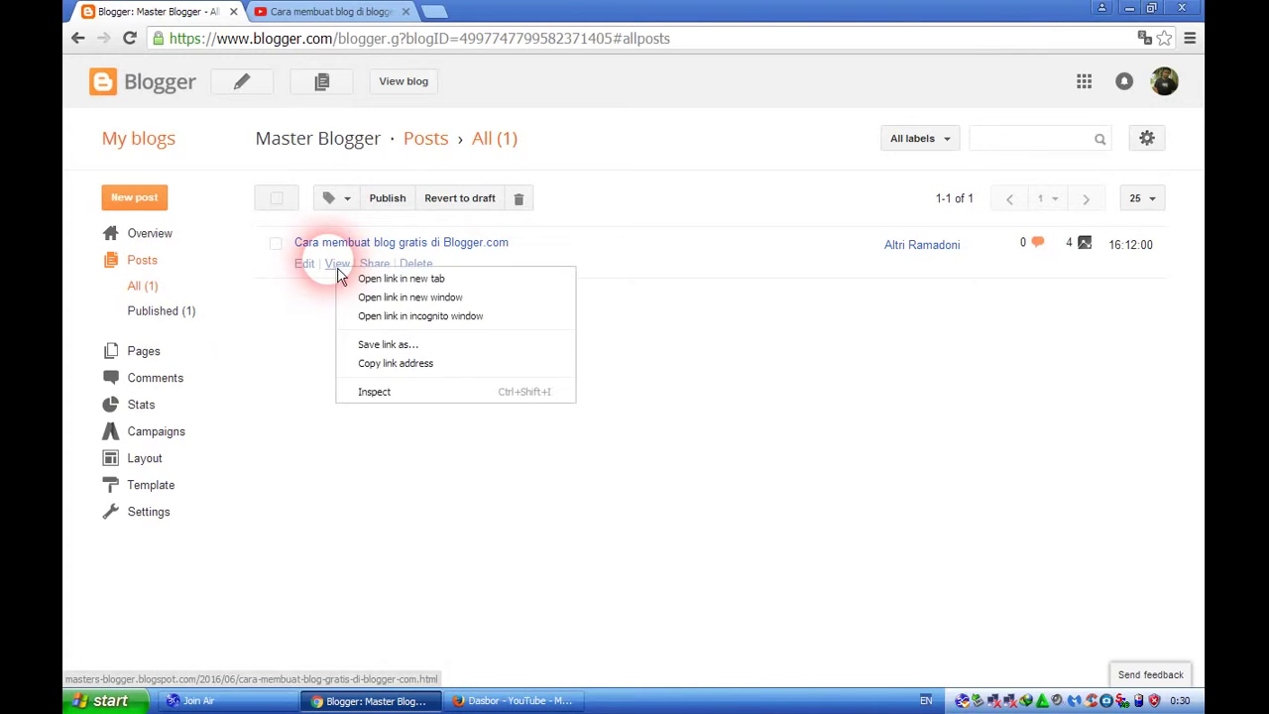
click(359, 282)
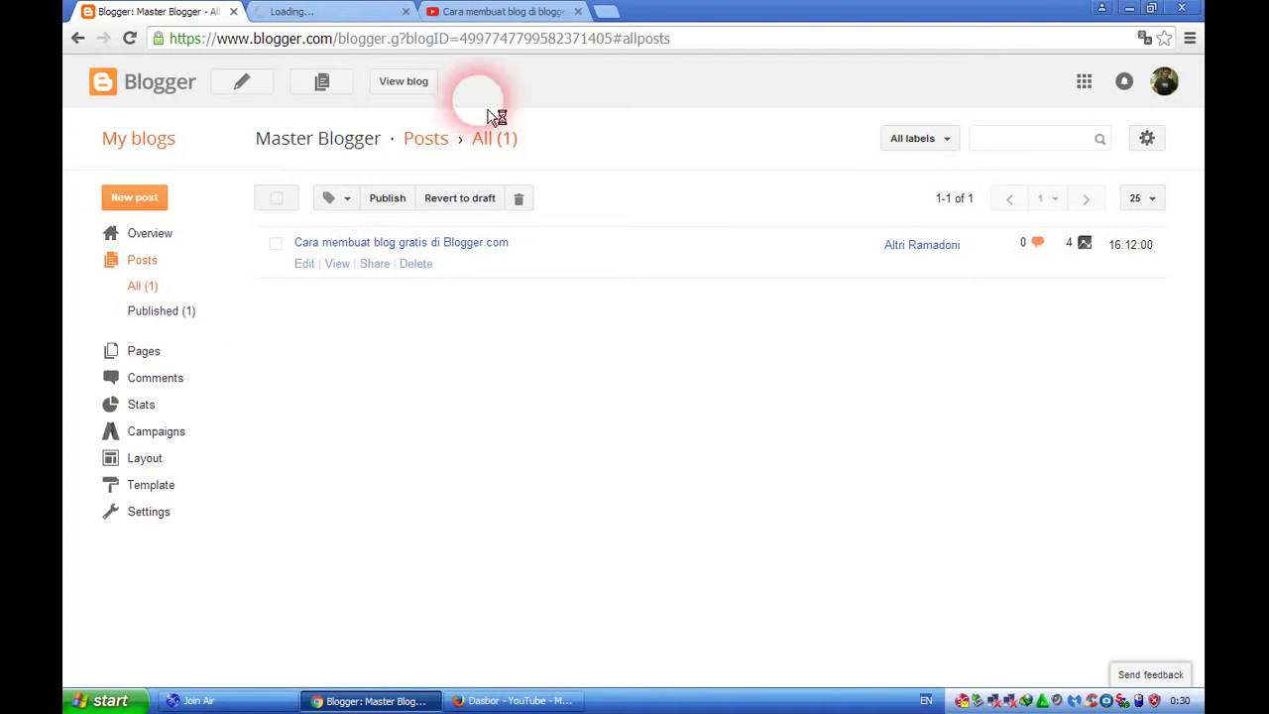
click(580, 13)
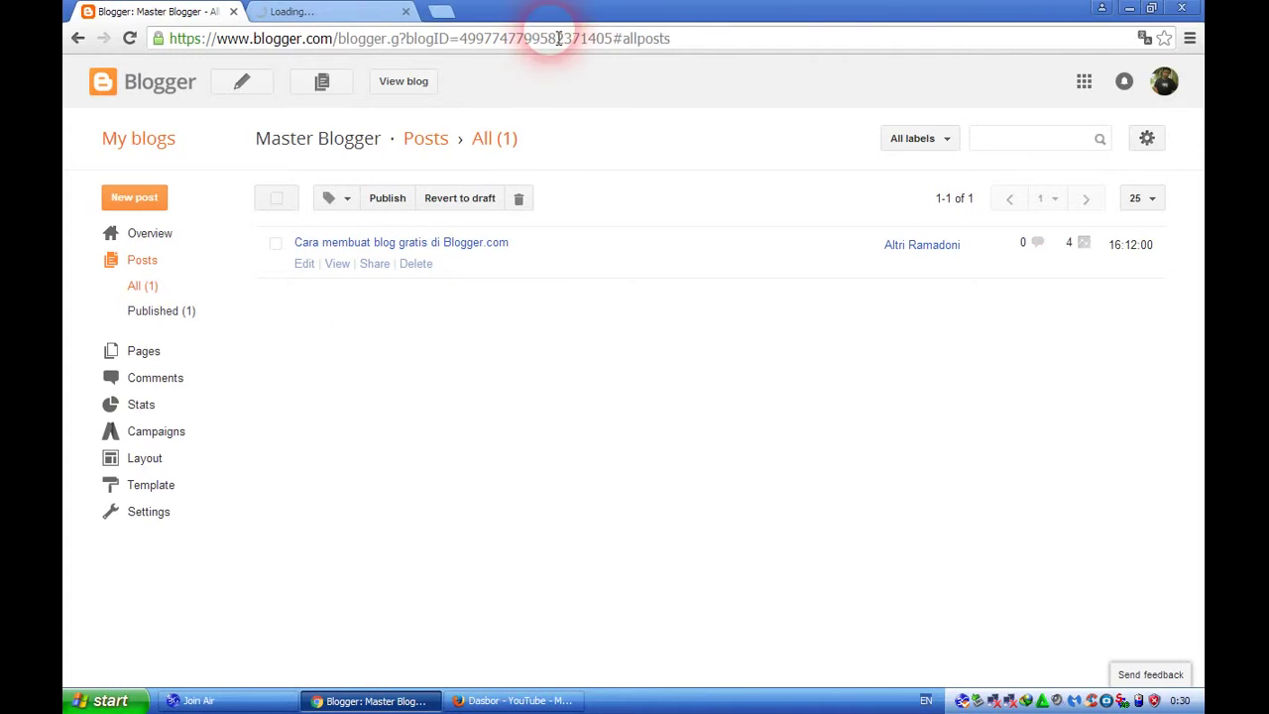
click(359, 14)
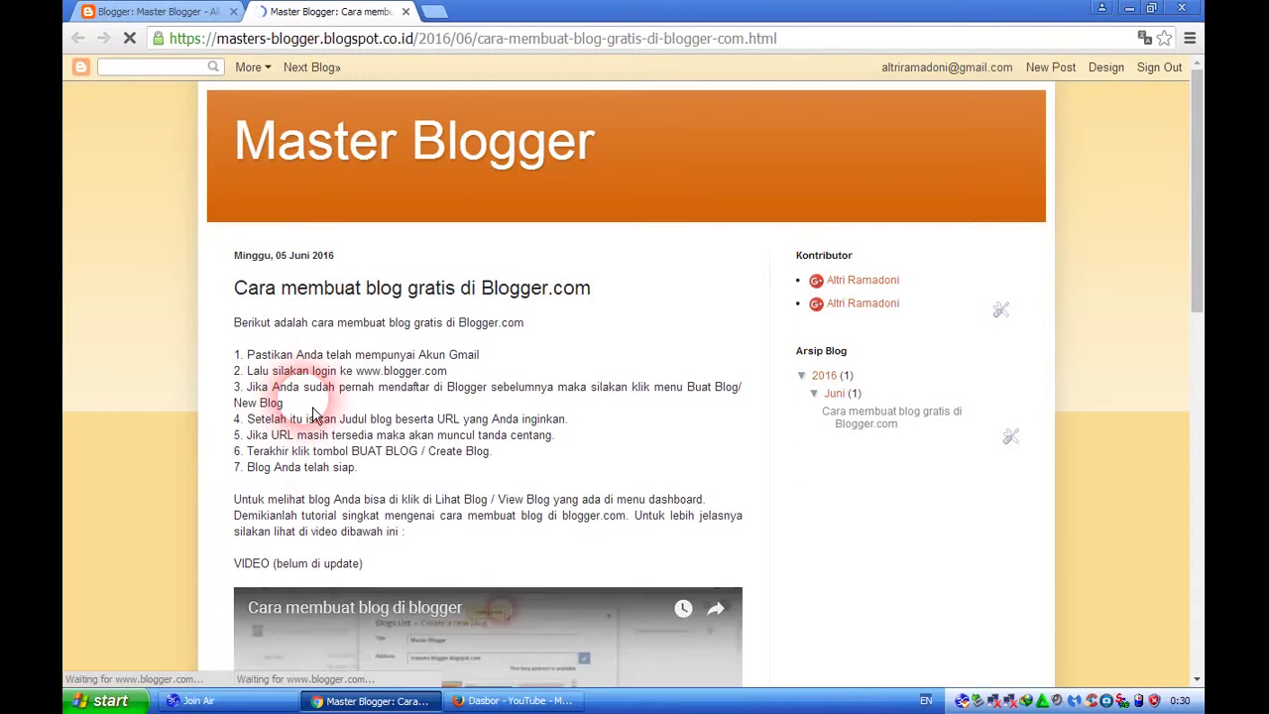
scroll(312, 414, down, 3)
scroll(312, 413, down, 3)
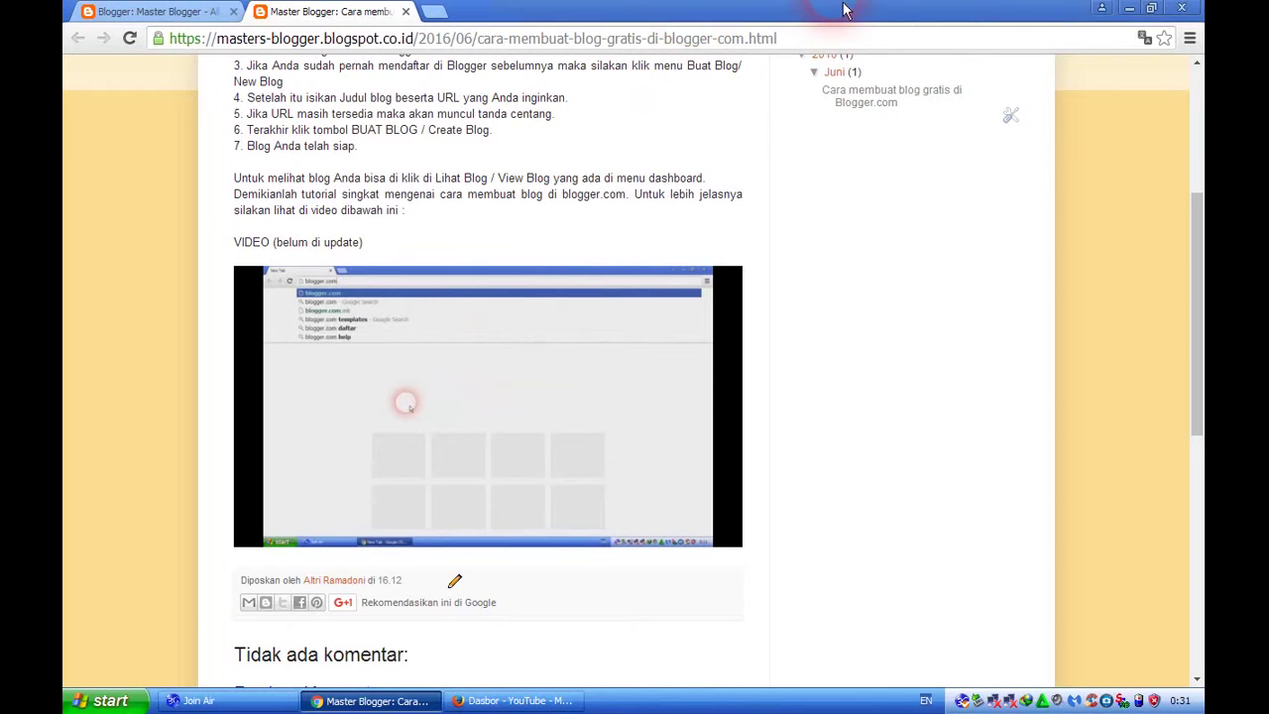
mouse_move(843, 10)
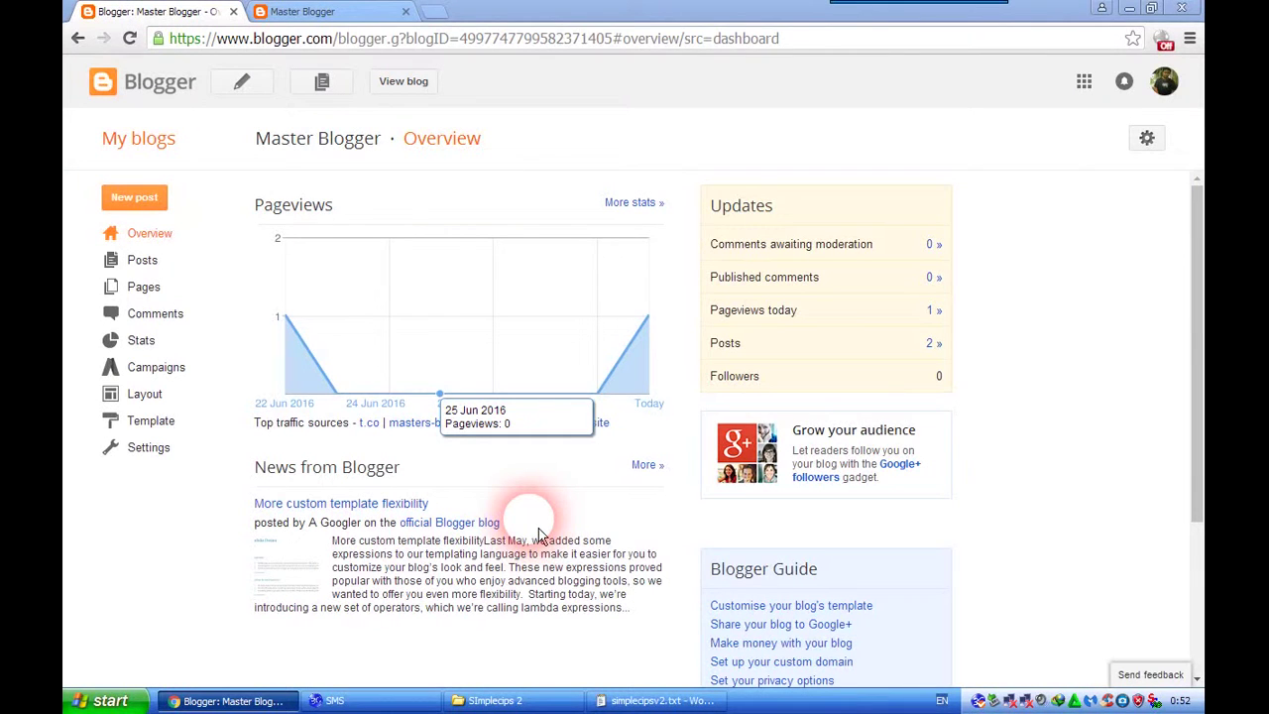
Open the blog's Template page and look at the current design on the published home page
click(155, 421)
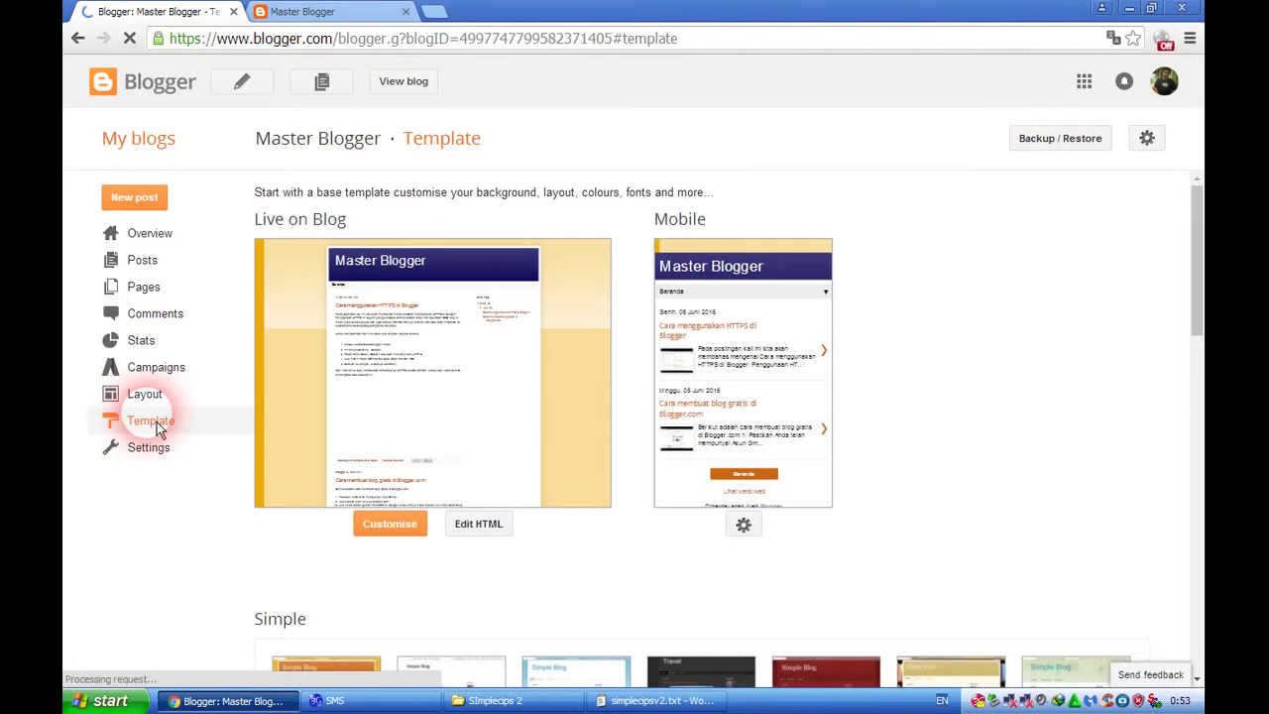
click(342, 10)
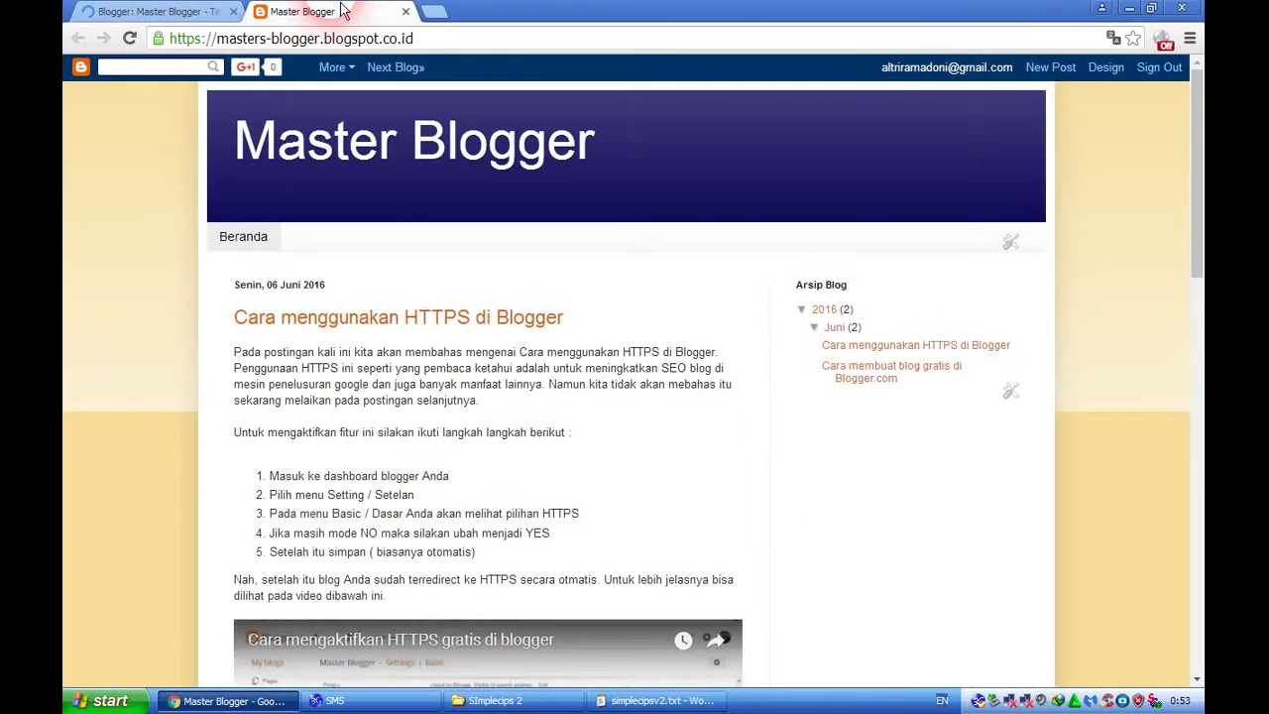
click(180, 12)
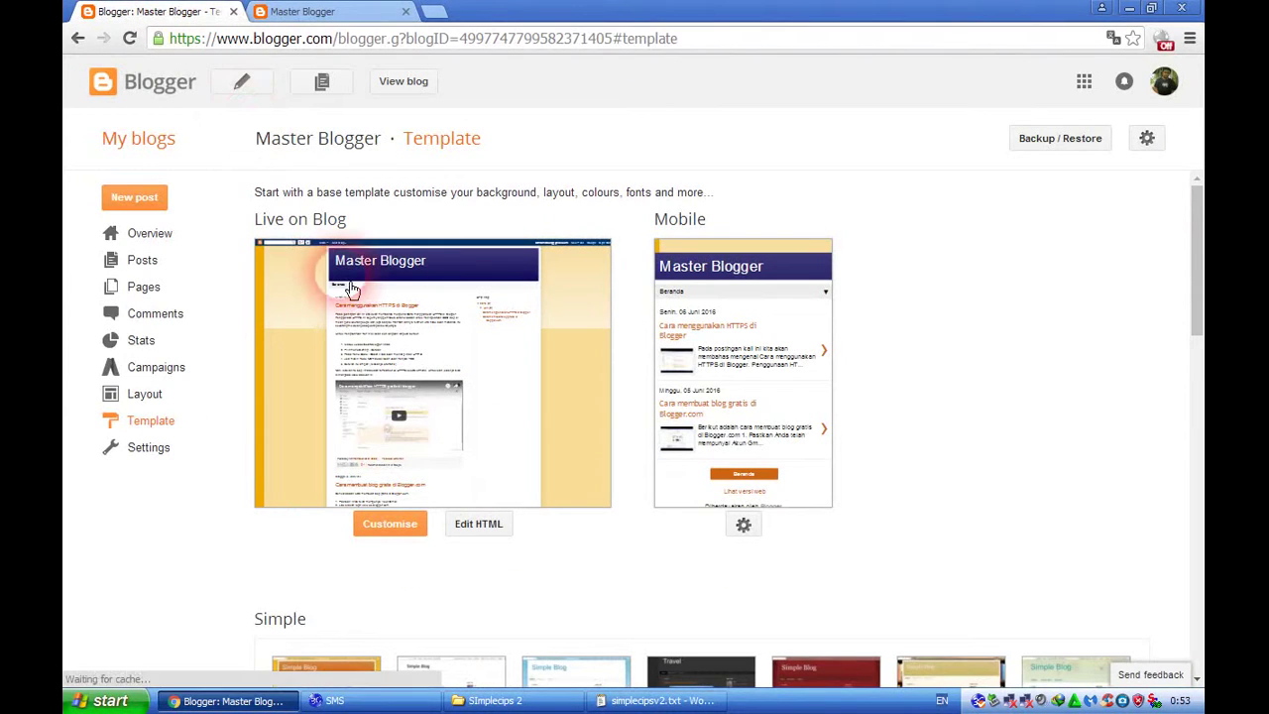
Open the blog template's HTML for editing, switch to WordPad and copy the entire code of simplecipsv2.txt
click(492, 532)
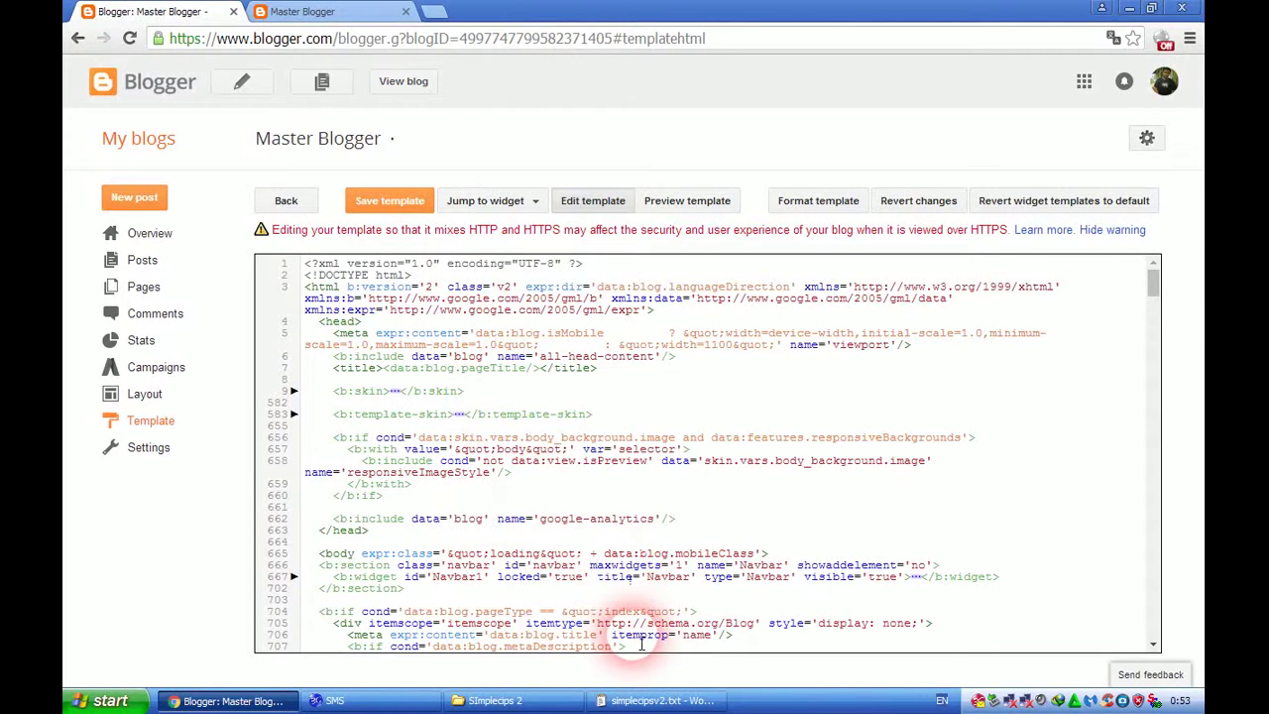
click(634, 702)
click(616, 552)
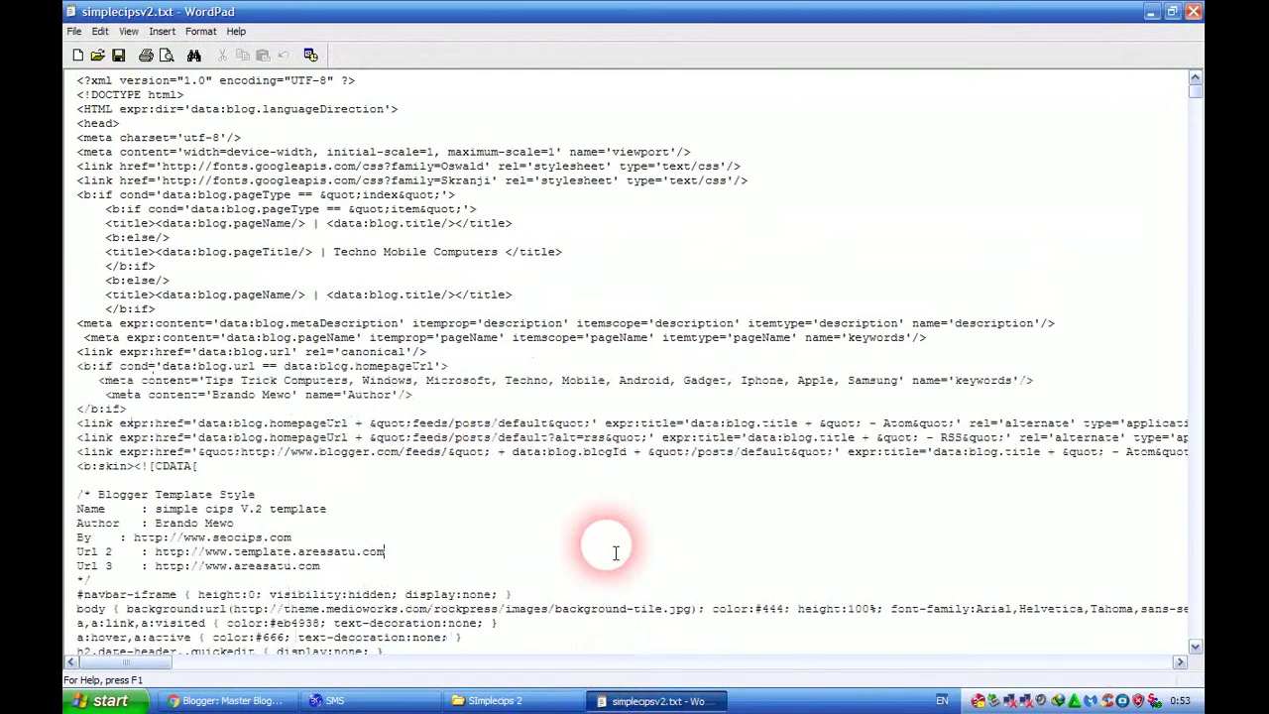
key(ctrl+a)
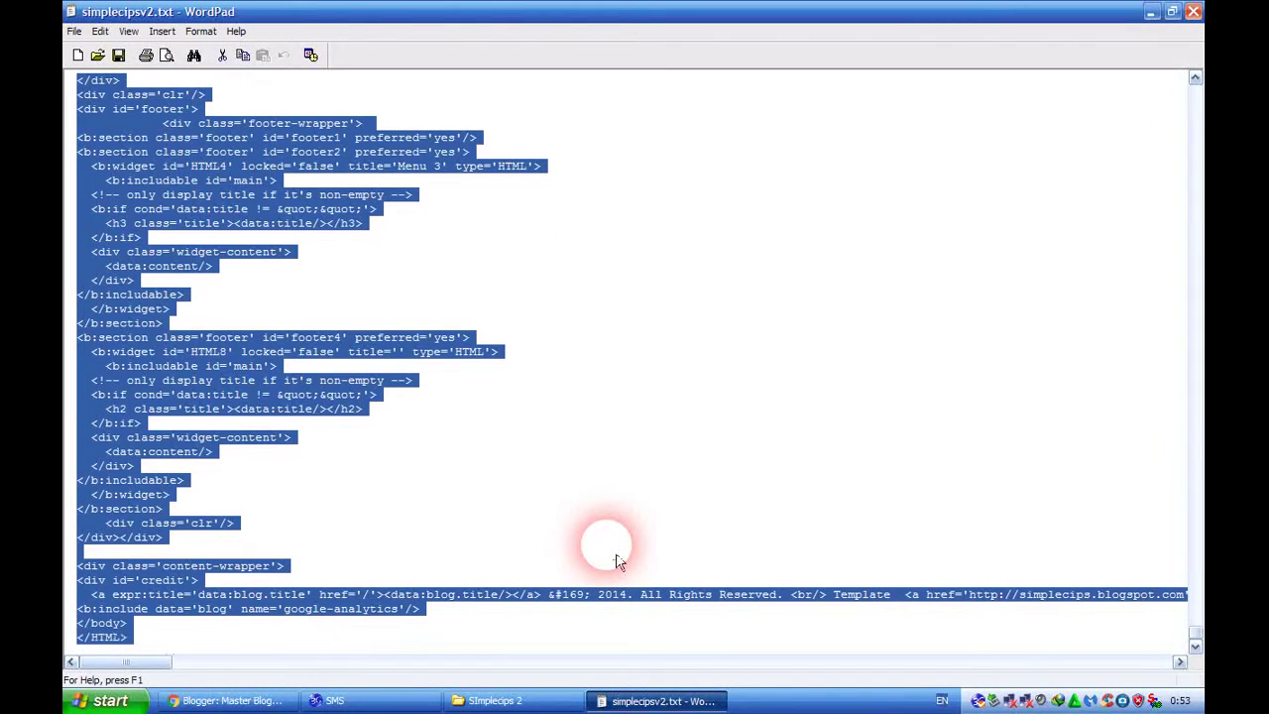
right_click(248, 352)
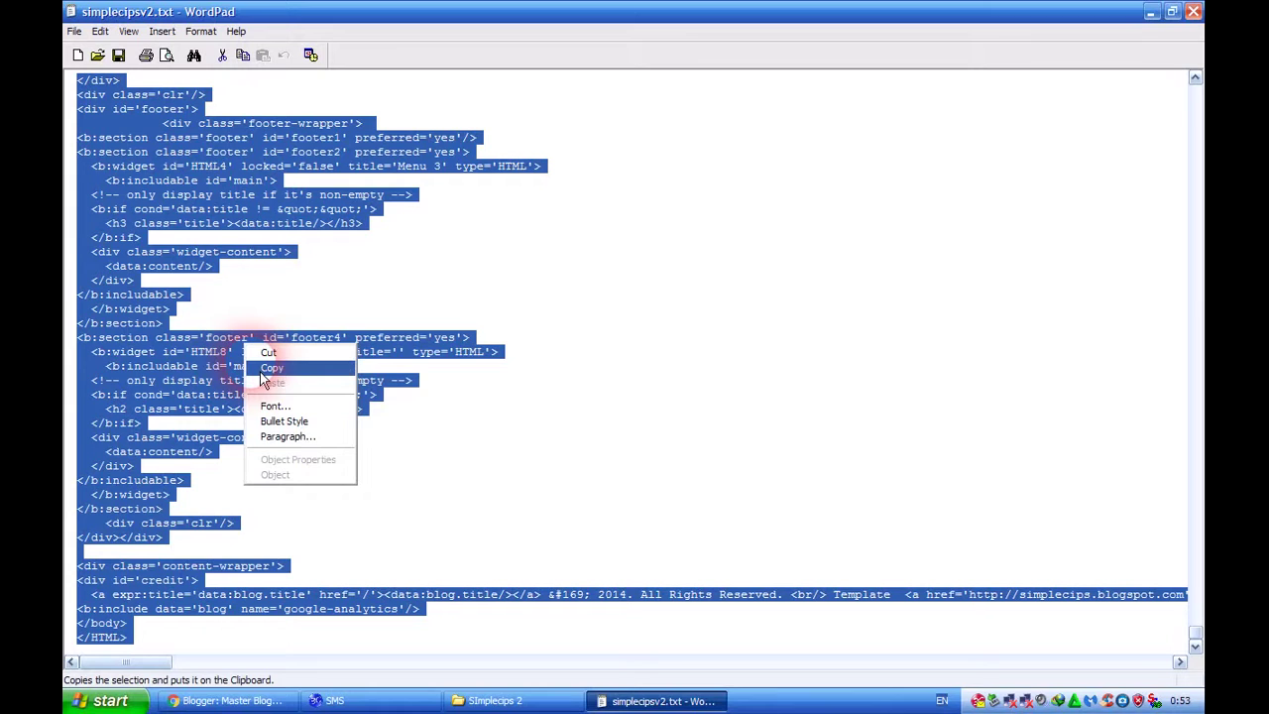
click(272, 368)
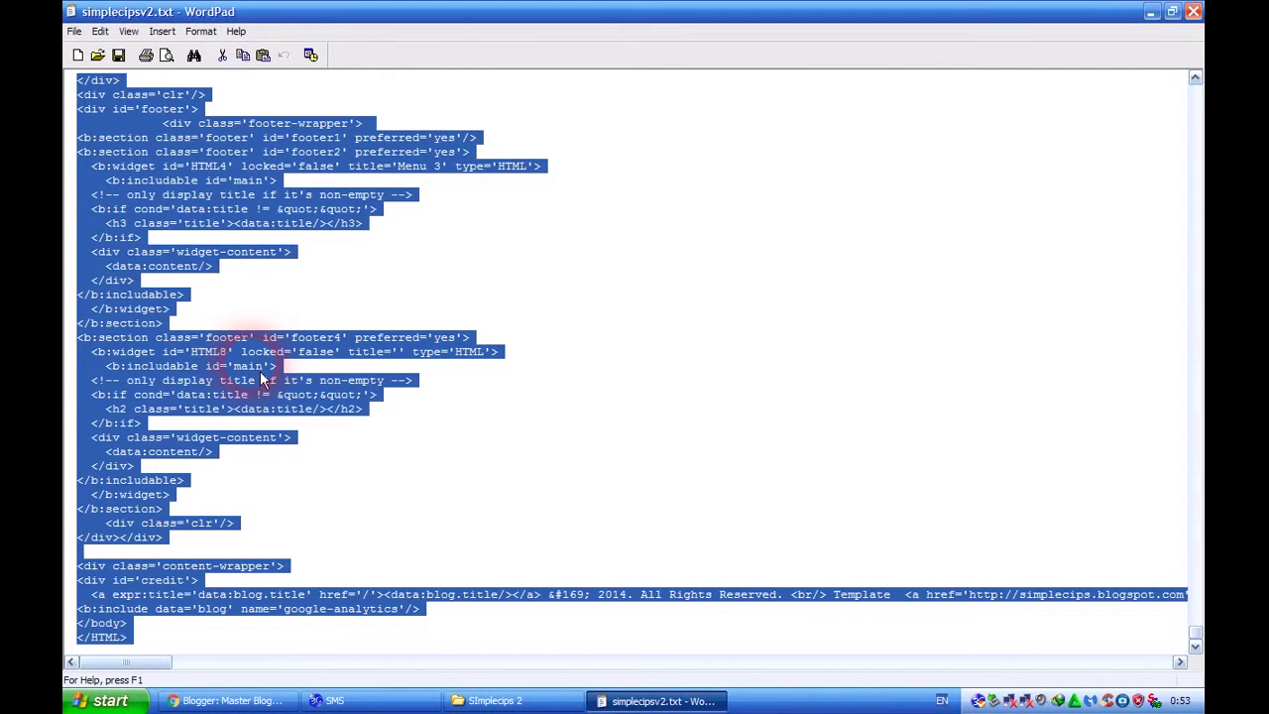
click(263, 376)
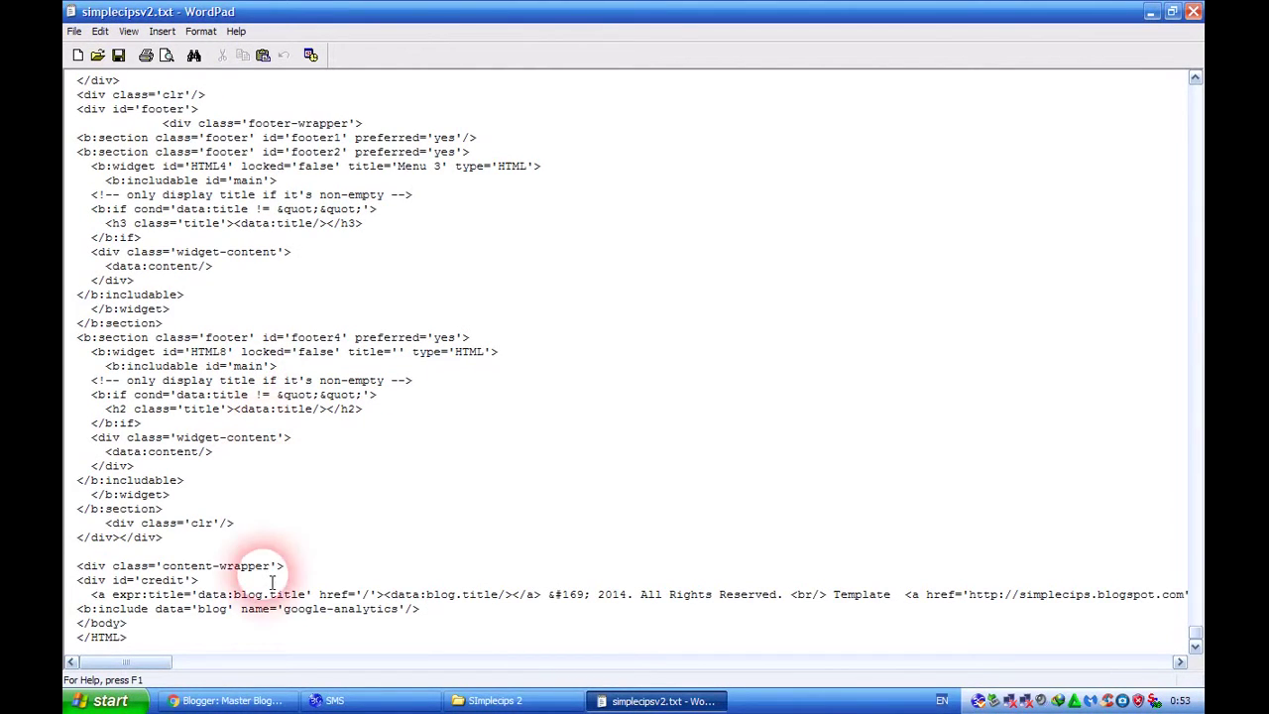
Back in Blogger, replace all of the template's HTML with the copied simplecipsv2.txt code and save the template
click(248, 701)
click(372, 531)
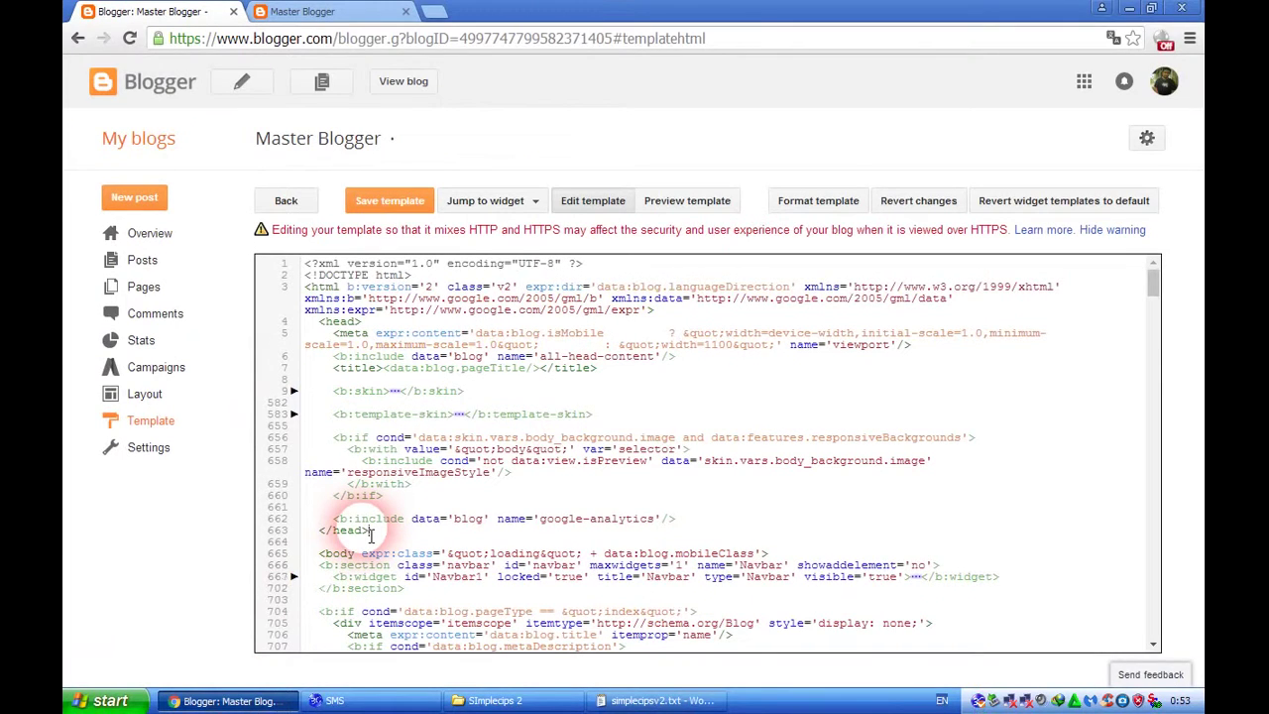
key(ctrl+a)
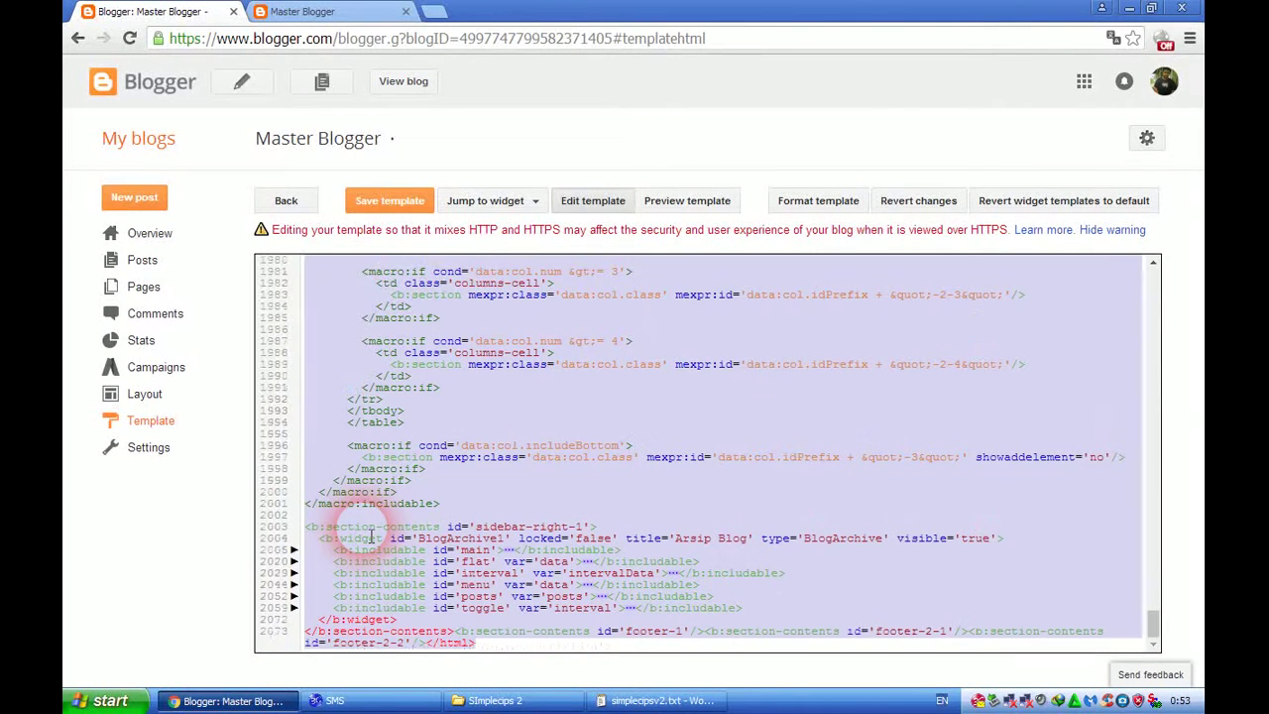
key(Delete)
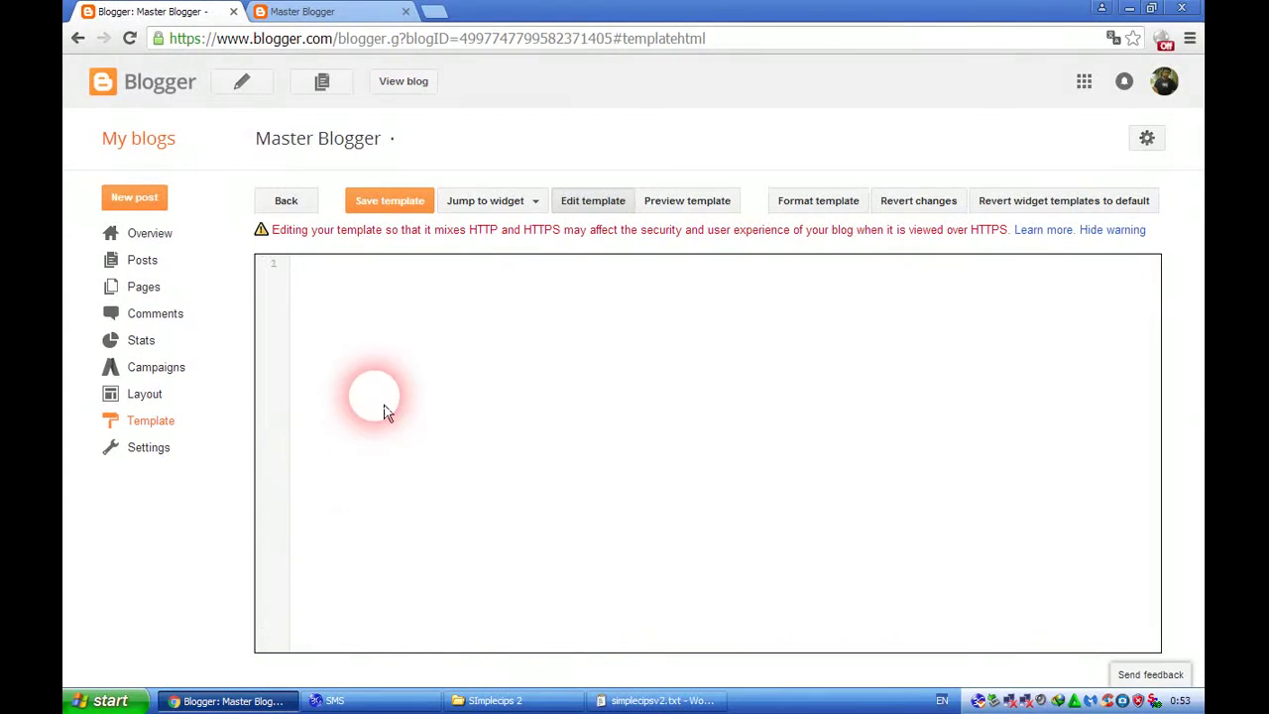
right_click(385, 406)
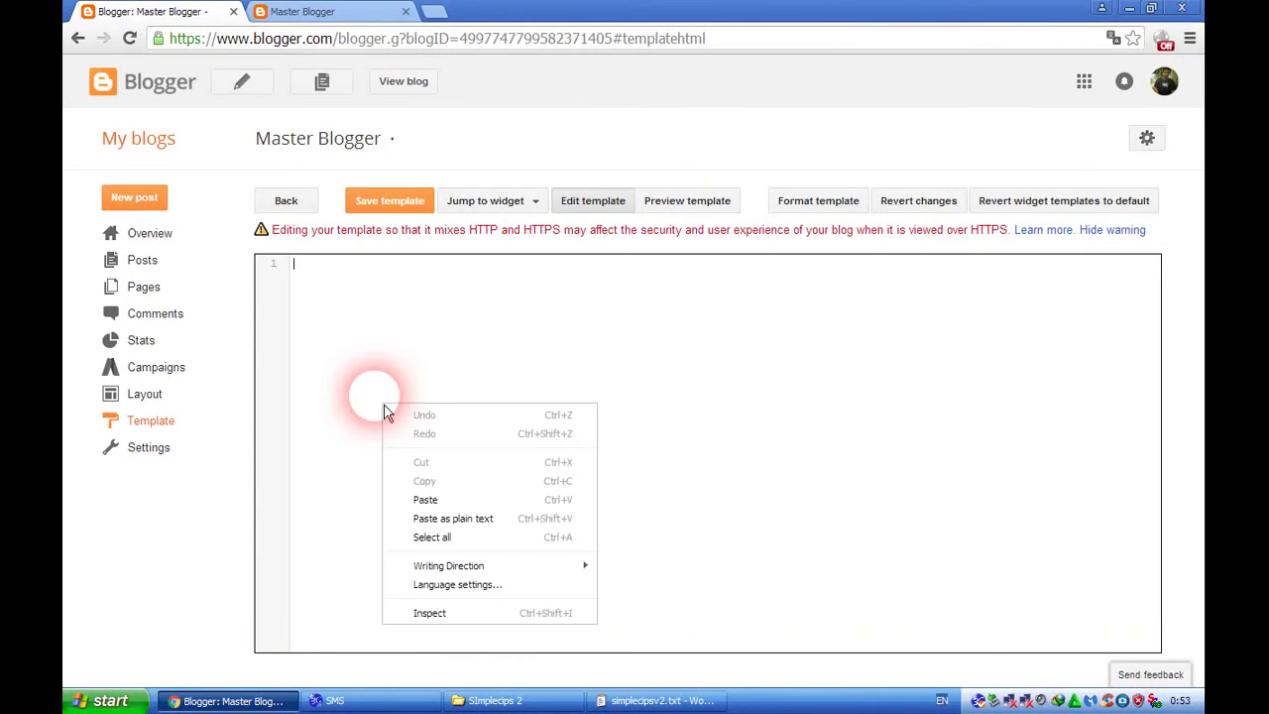
click(423, 500)
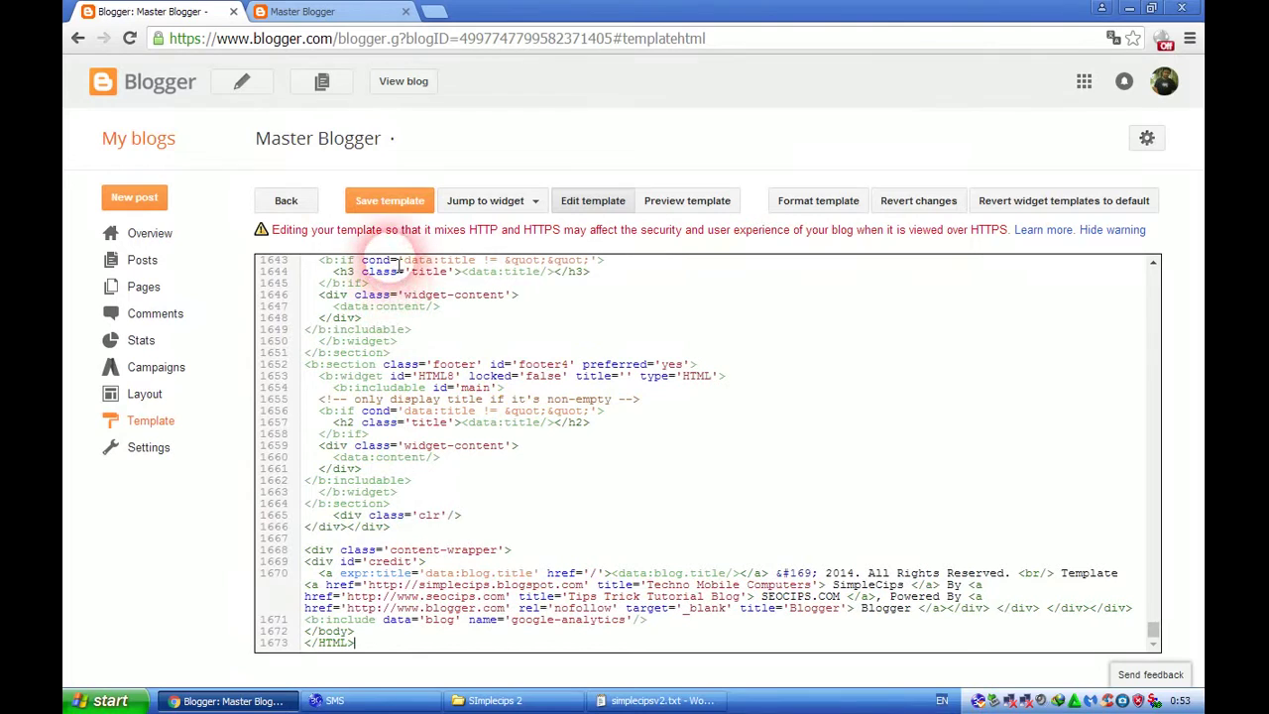
click(387, 202)
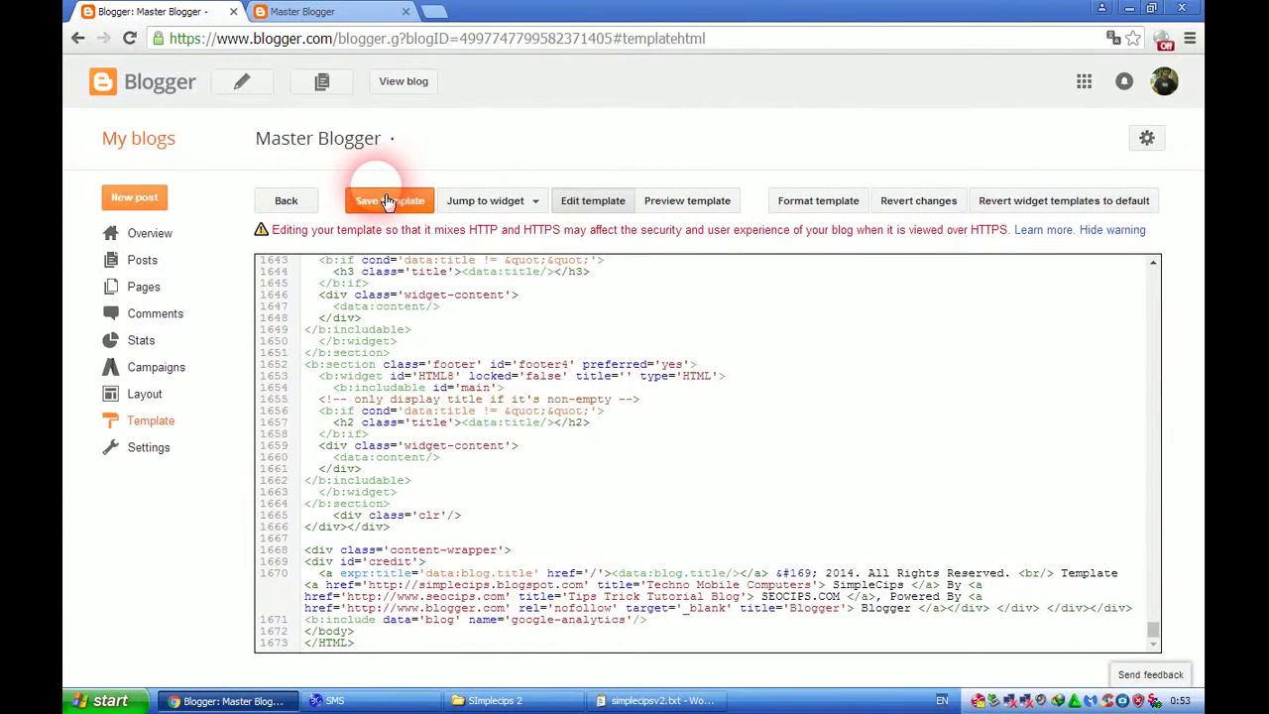
View the blog's home page with the new template in a new tab and compare it with the previously opened page
click(419, 86)
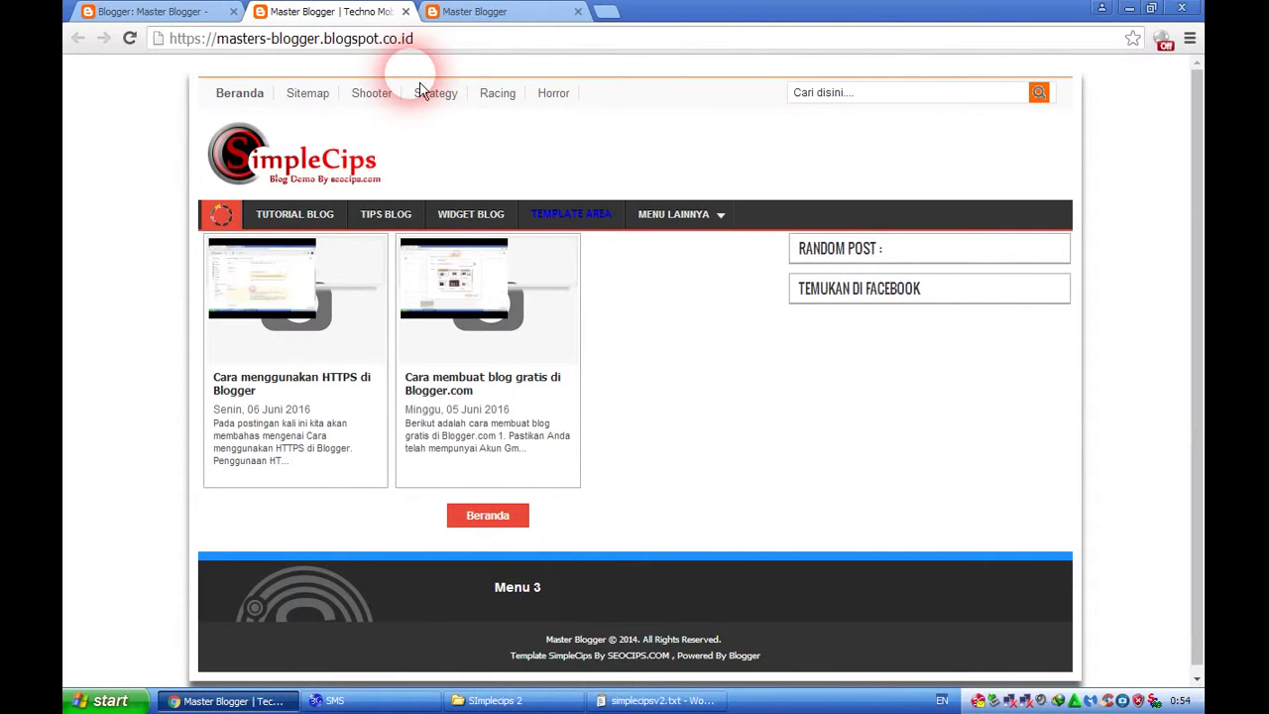
click(471, 14)
click(392, 13)
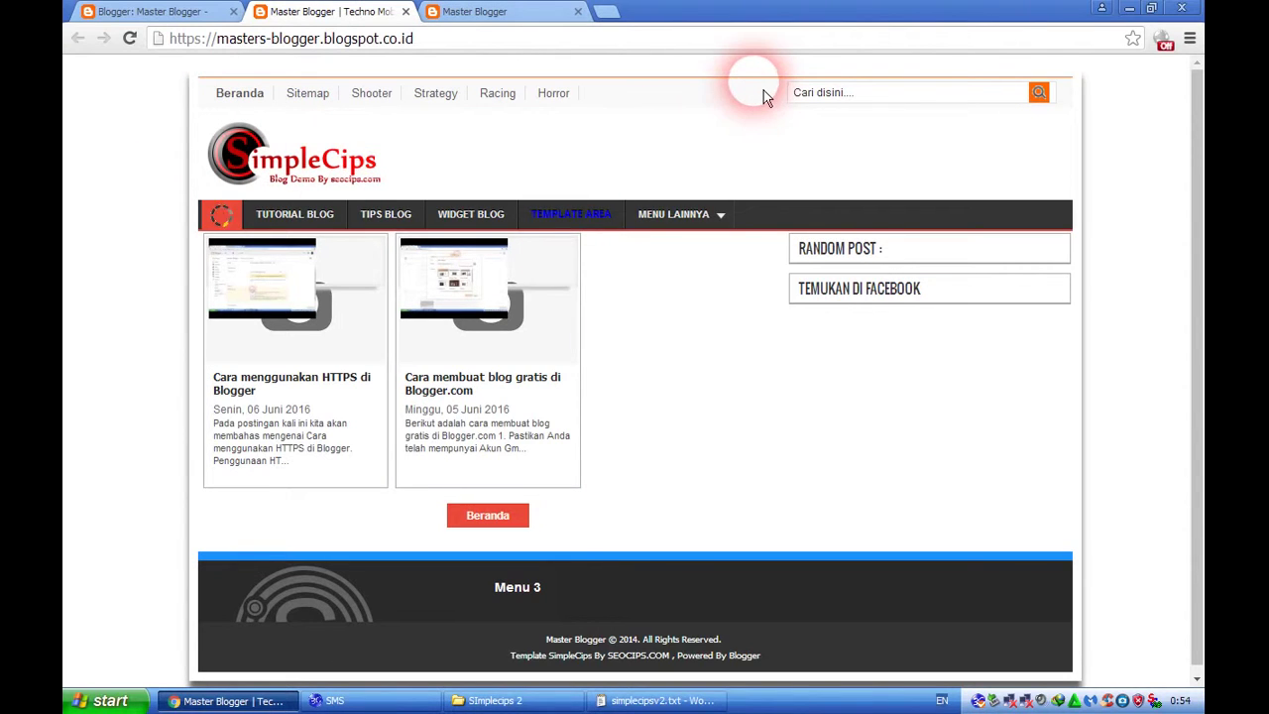
mouse_move(763, 5)
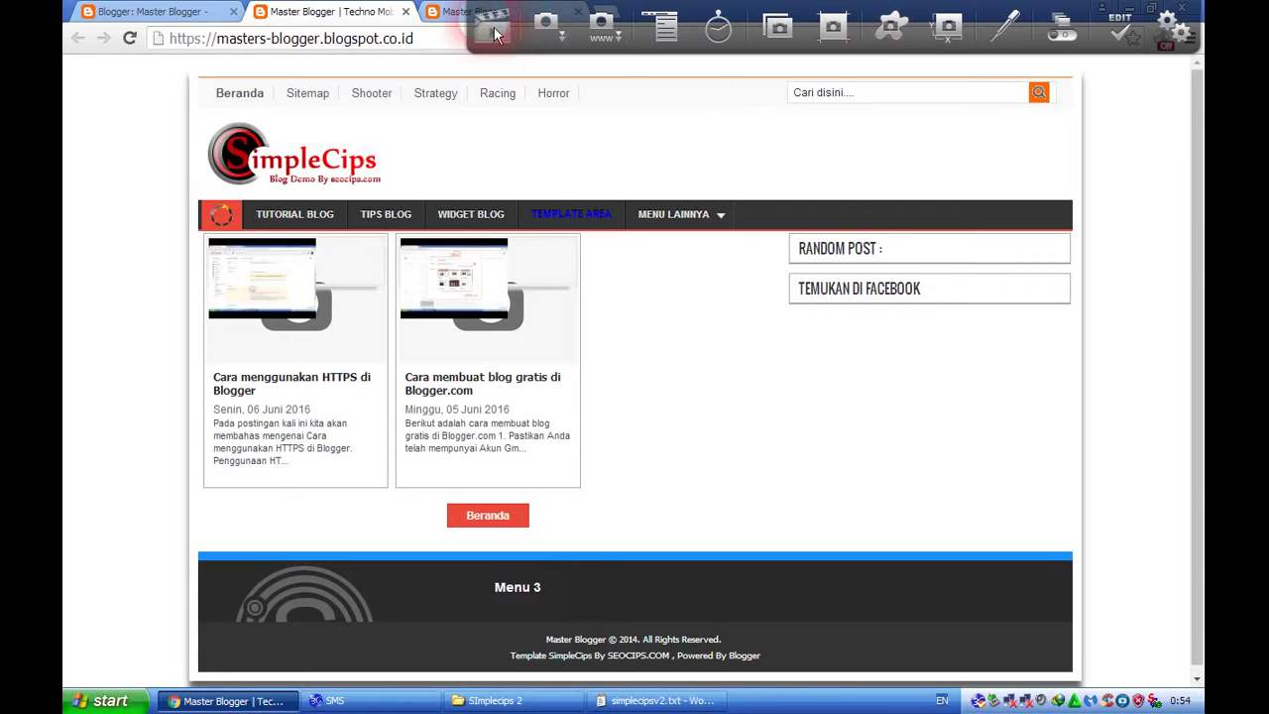